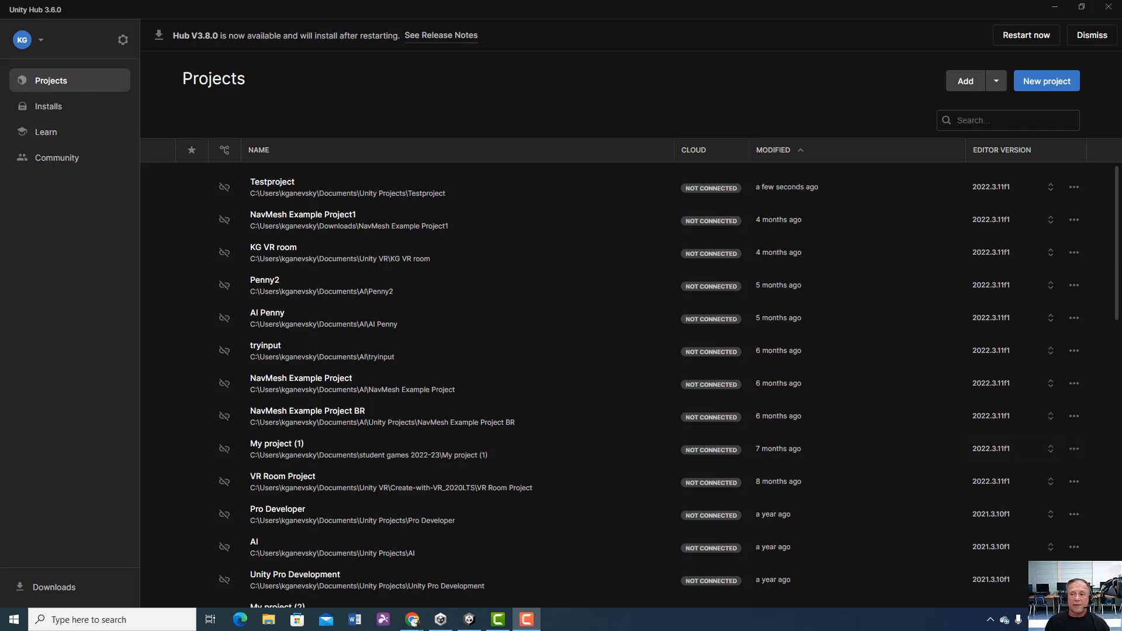
# Step: Look through the Installs and Learn sections of the Hub and return to the project list
pyautogui.click(1065, 4)
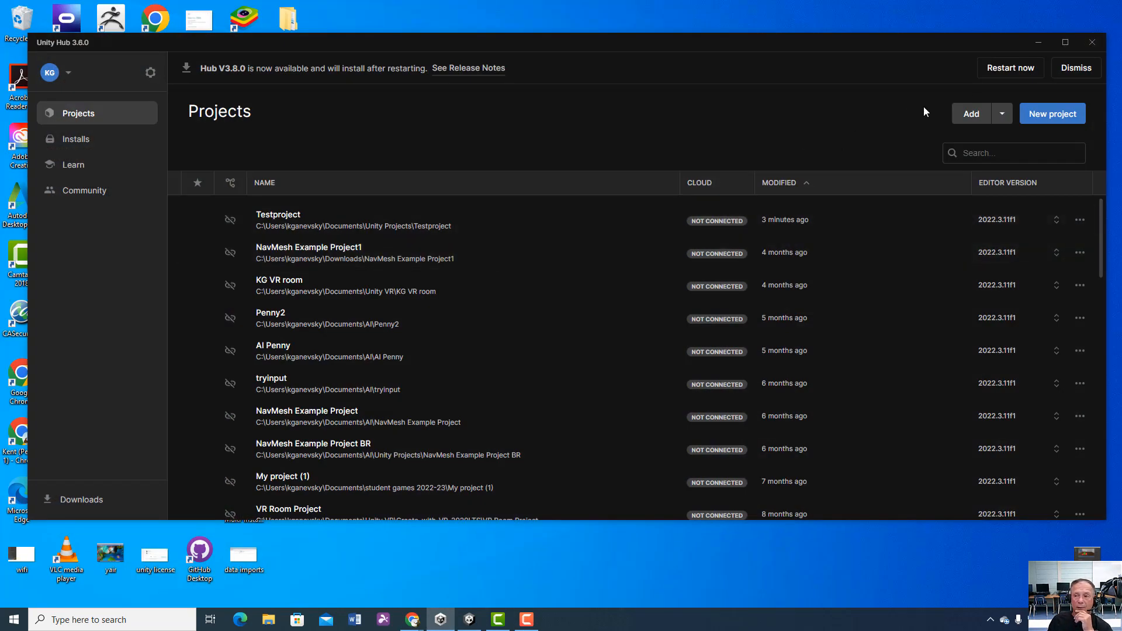
pyautogui.click(1065, 43)
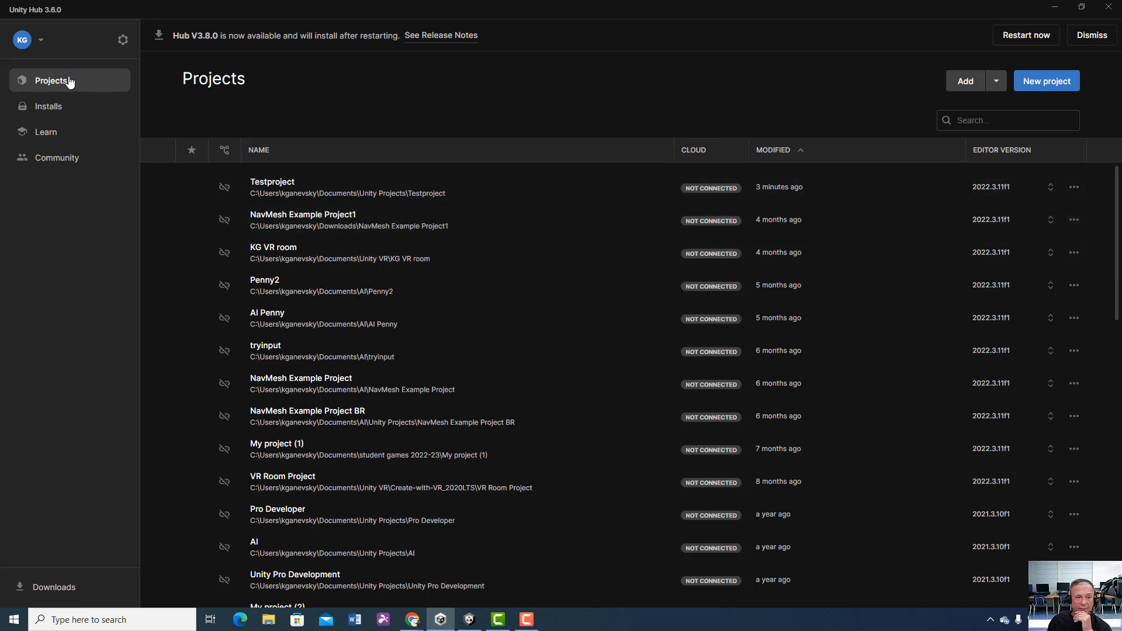
pyautogui.click(47, 109)
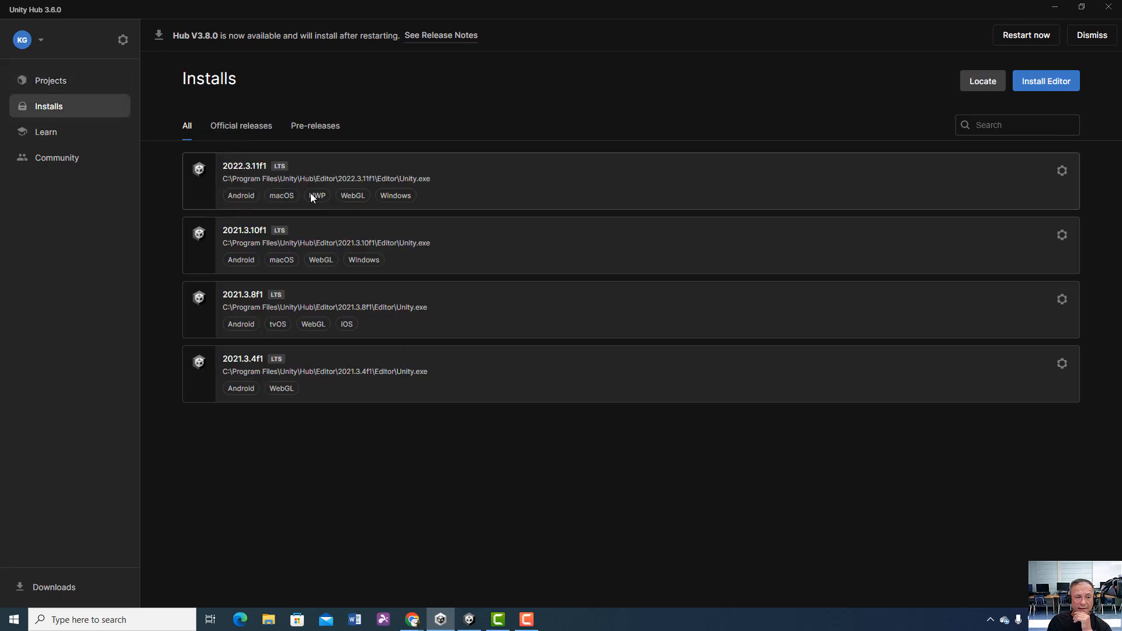
pyautogui.click(43, 134)
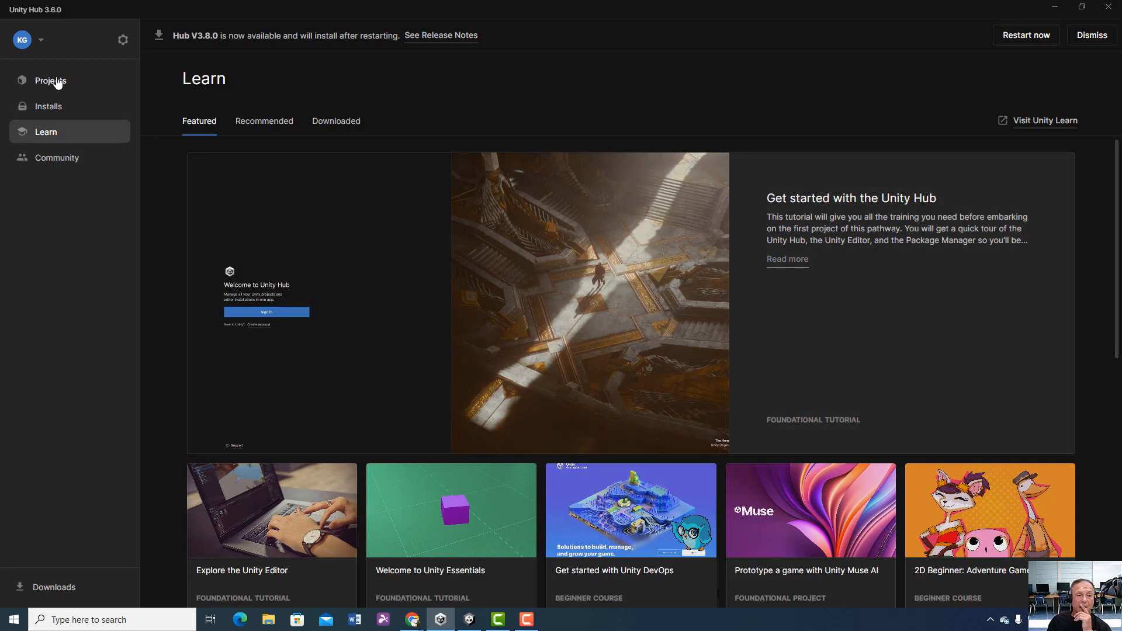
pyautogui.click(57, 82)
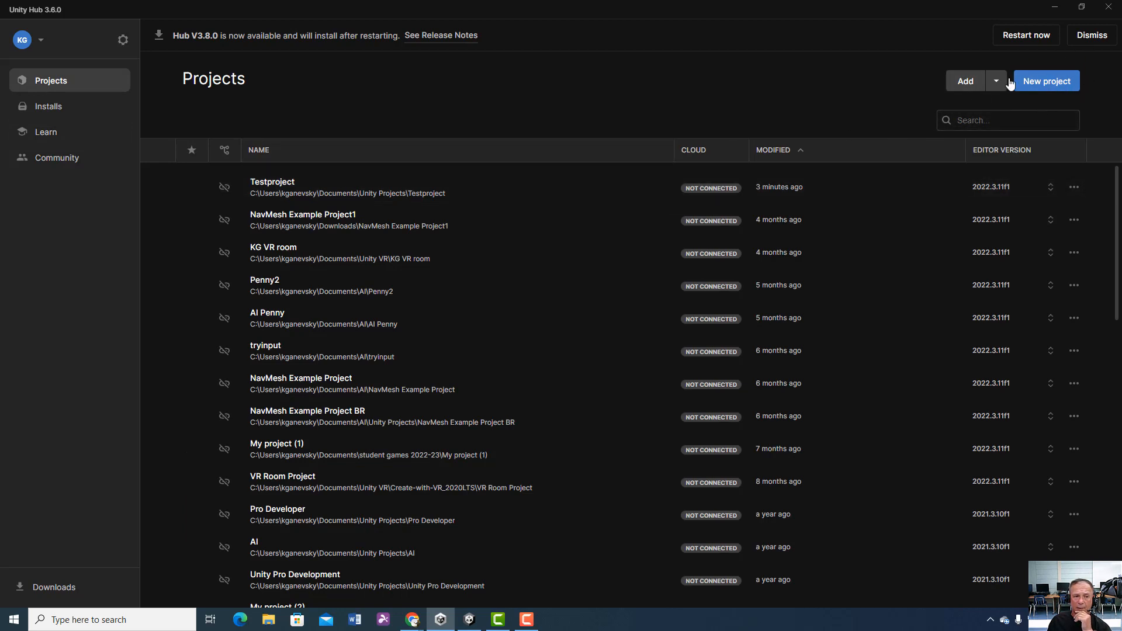
# Step: Start a new project and set its location to the Unity 202425 folder in Documents
pyautogui.click(1064, 87)
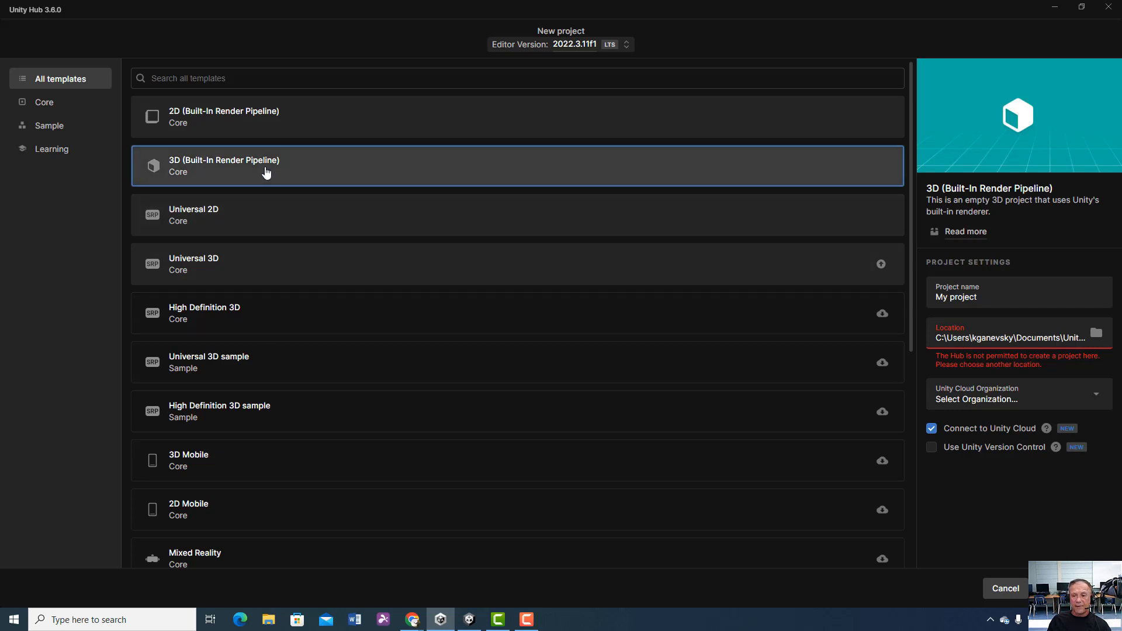
pyautogui.click(1098, 338)
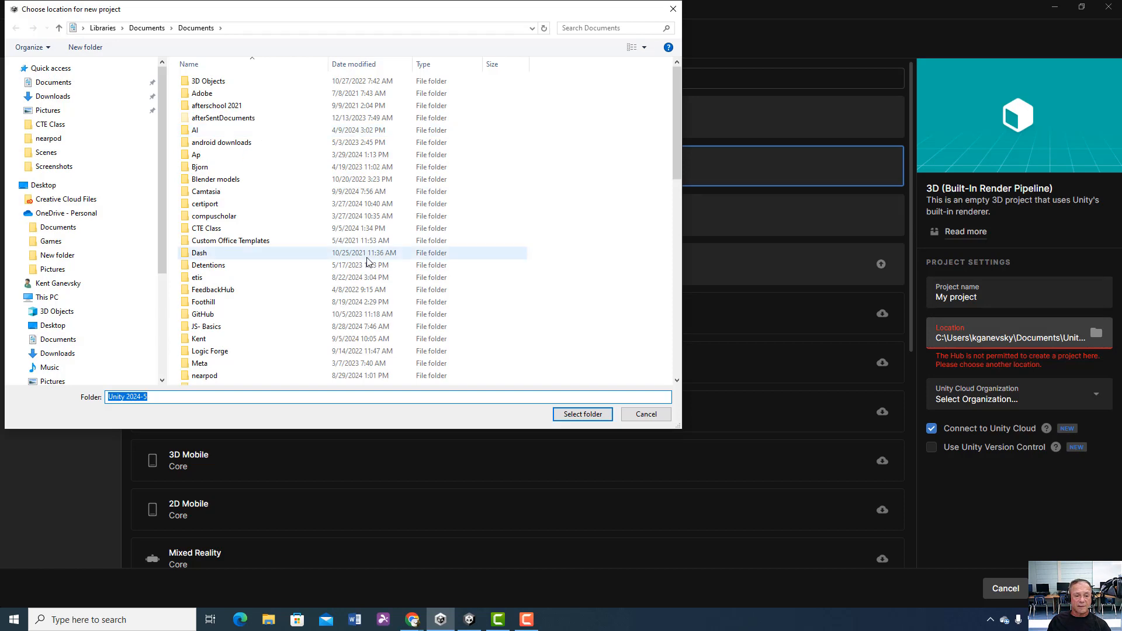
pyautogui.scroll(-7, 369, 261)
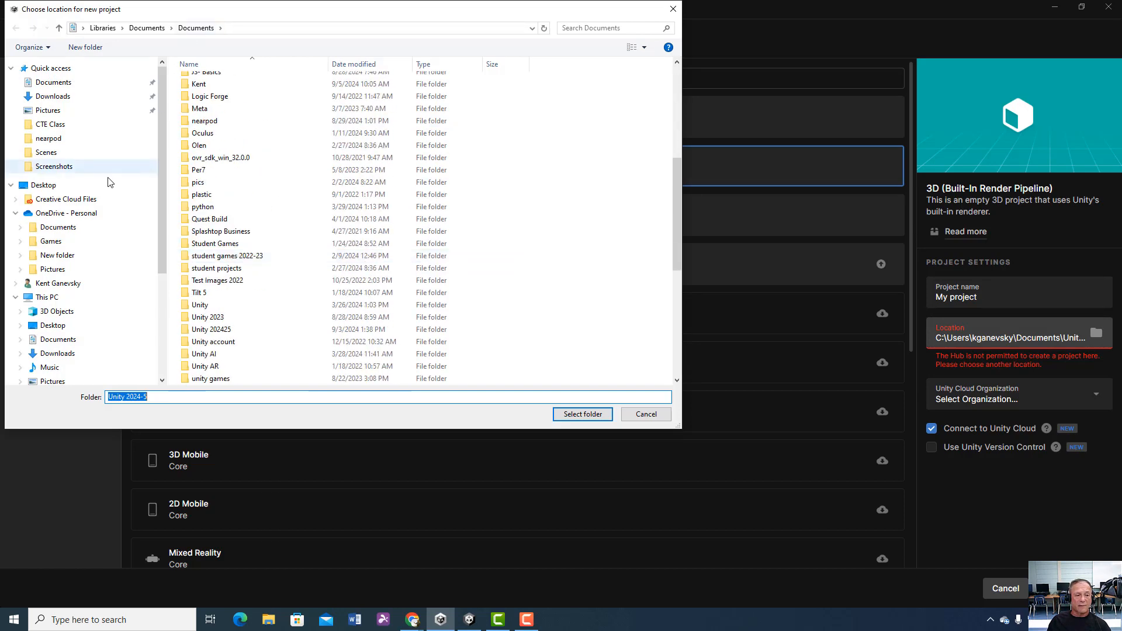
pyautogui.click(120, 297)
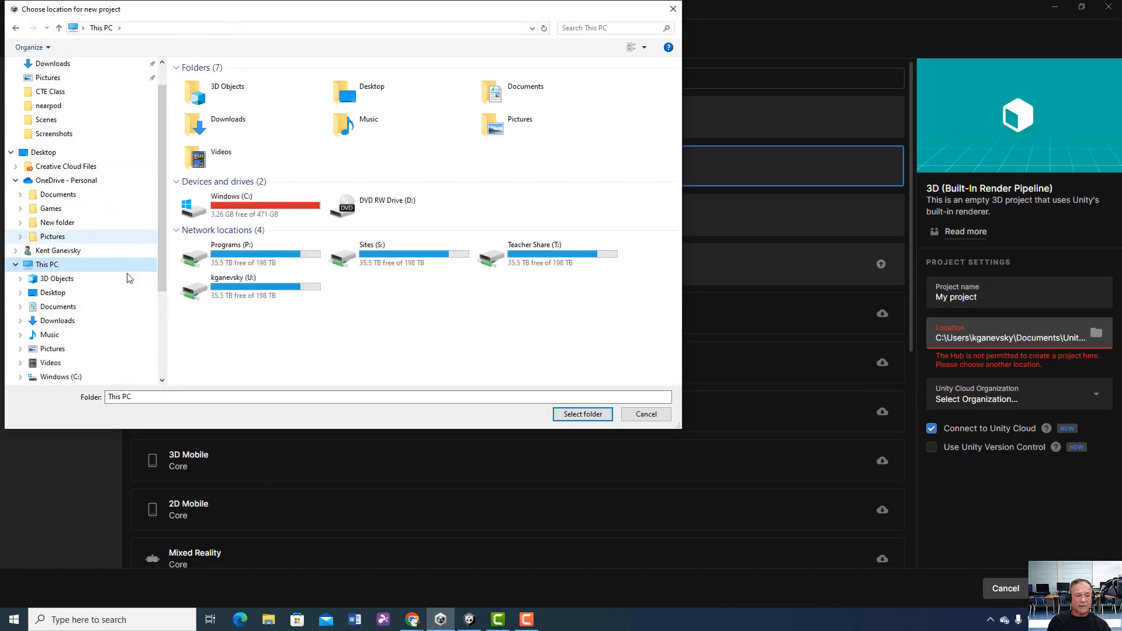
pyautogui.click(16, 235)
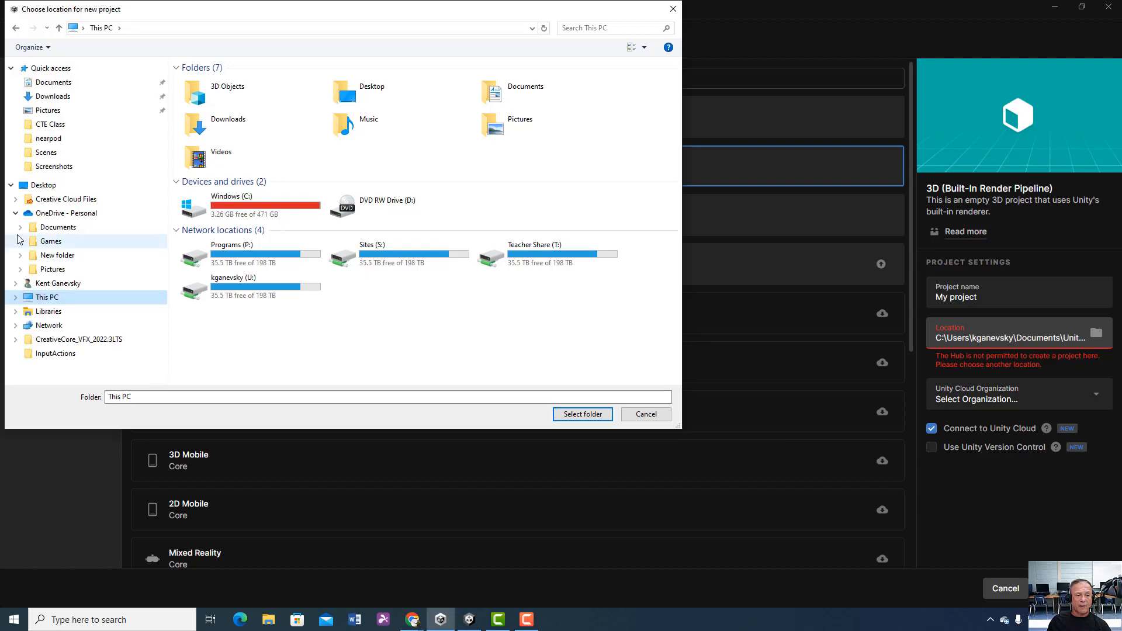
pyautogui.click(16, 297)
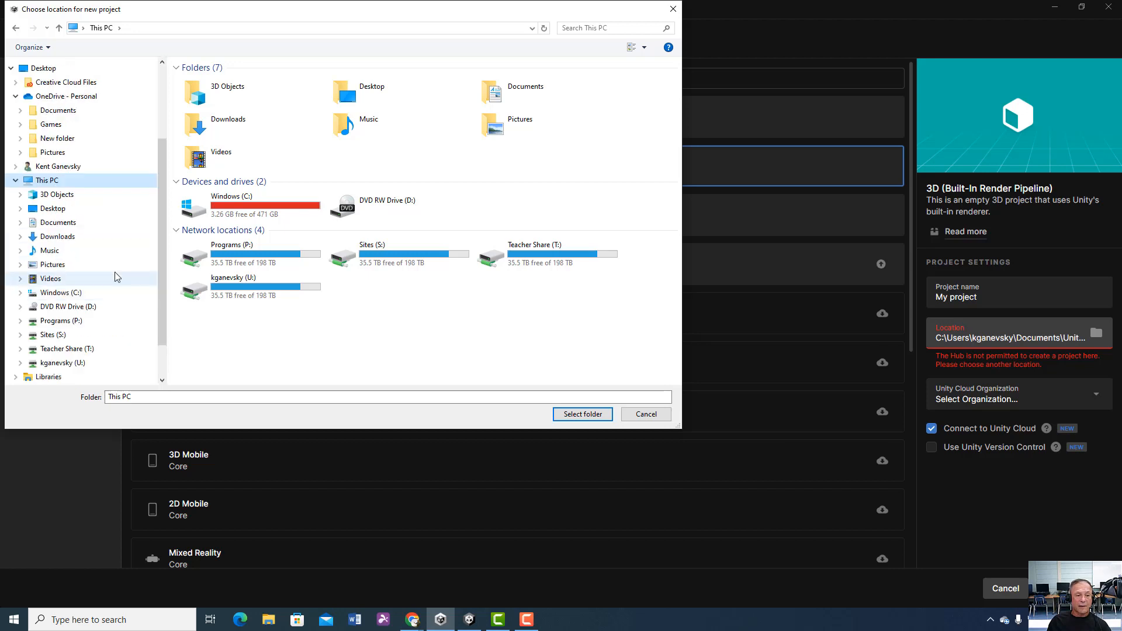
pyautogui.scroll(-1, 115, 276)
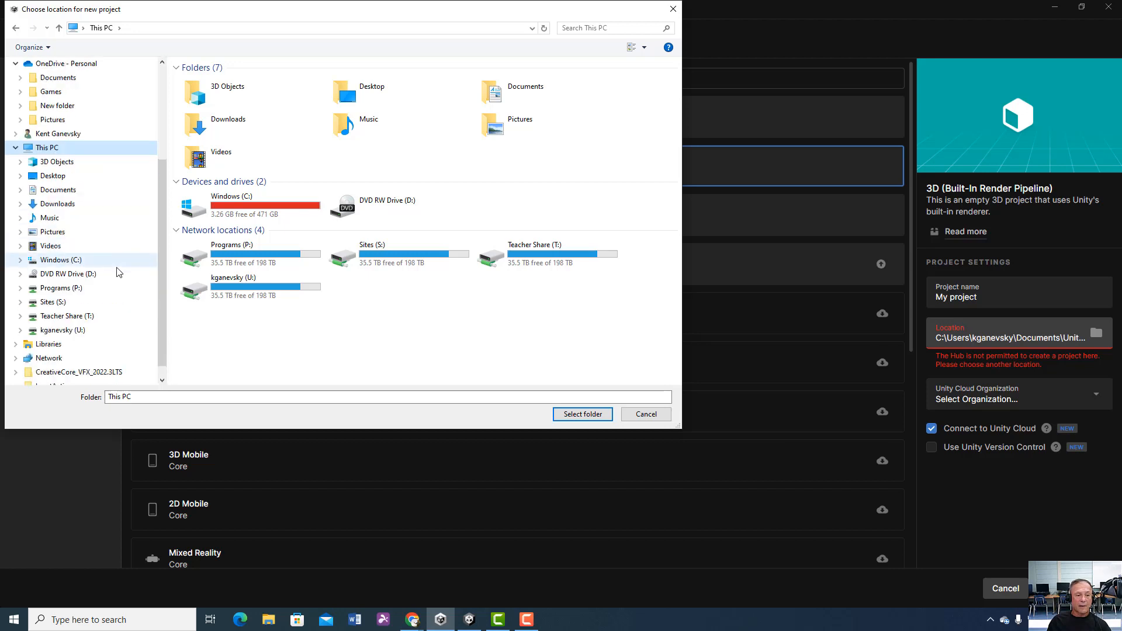
pyautogui.click(59, 191)
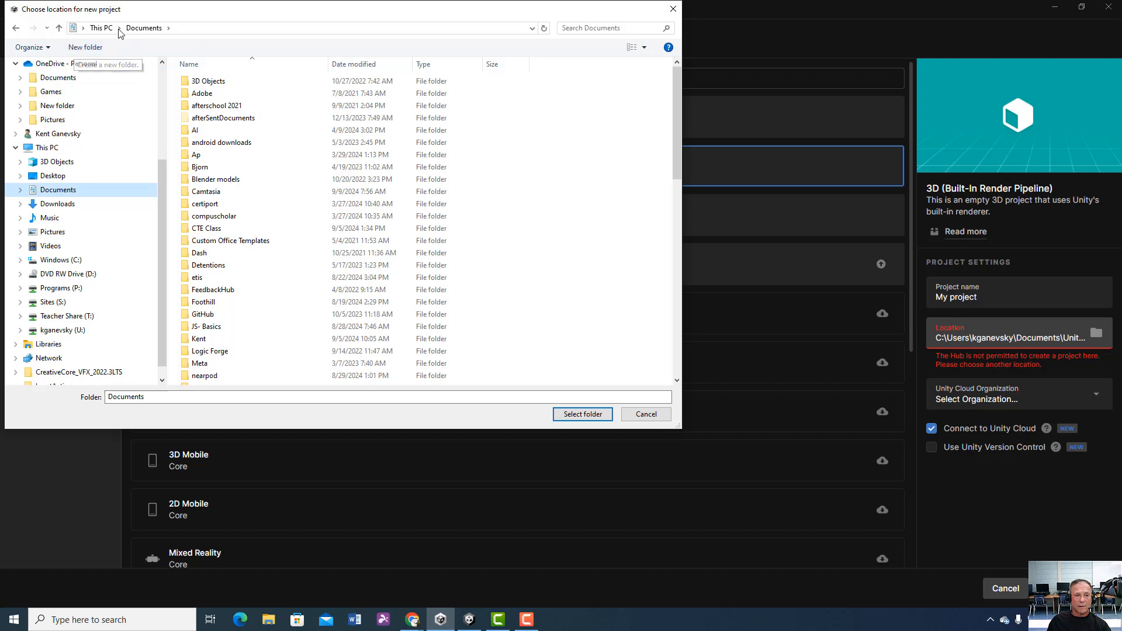
pyautogui.scroll(-7, 410, 313)
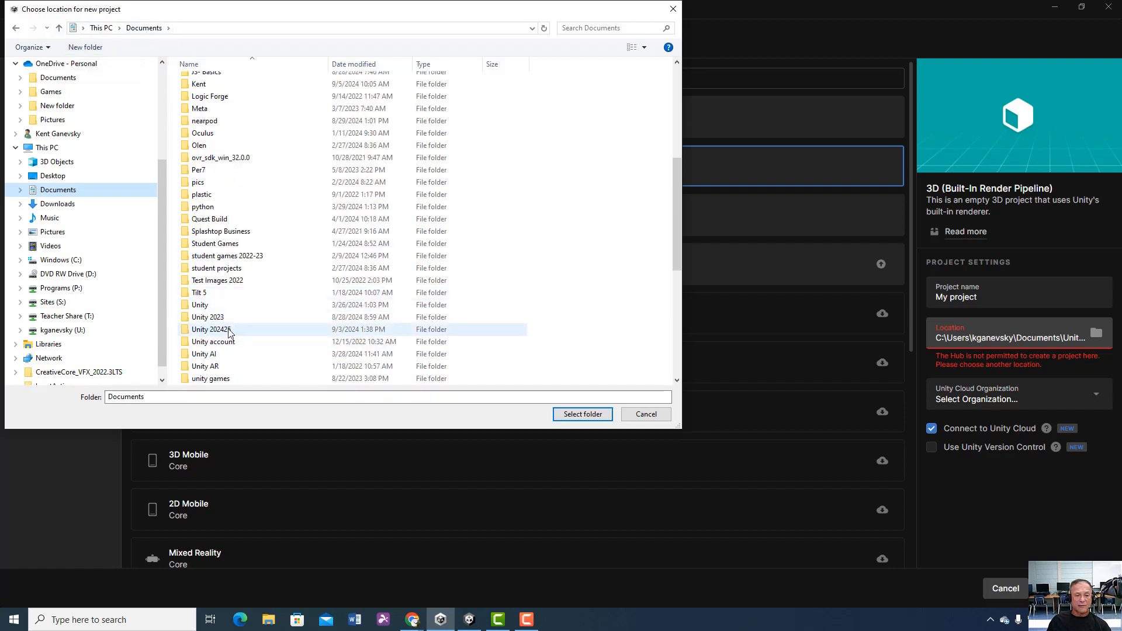
pyautogui.doubleClick(231, 330)
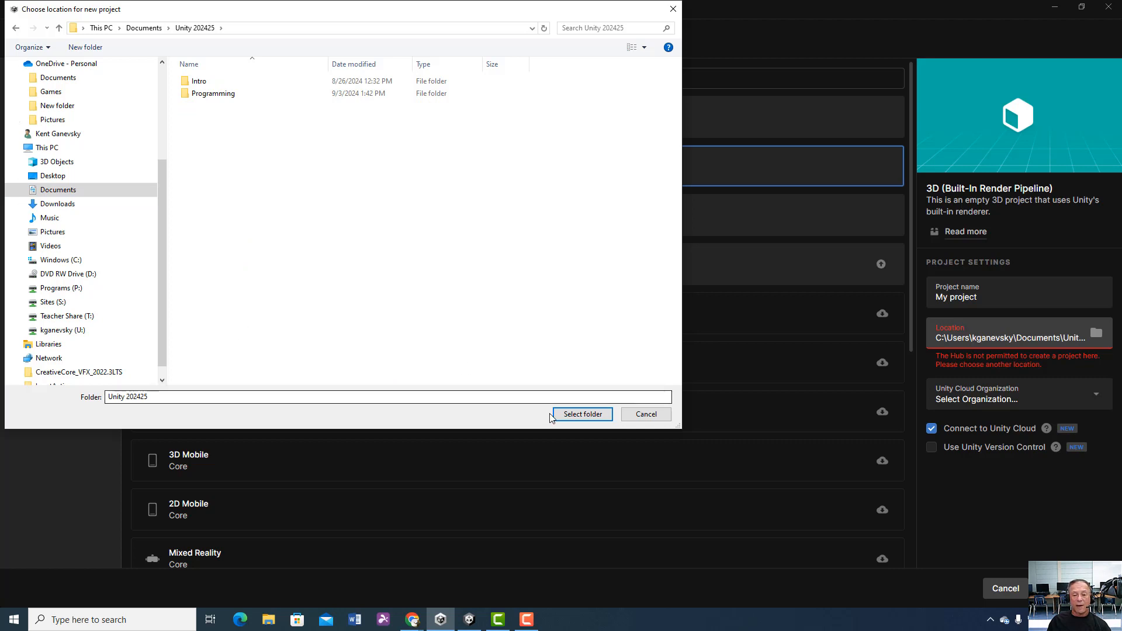
pyautogui.click(571, 414)
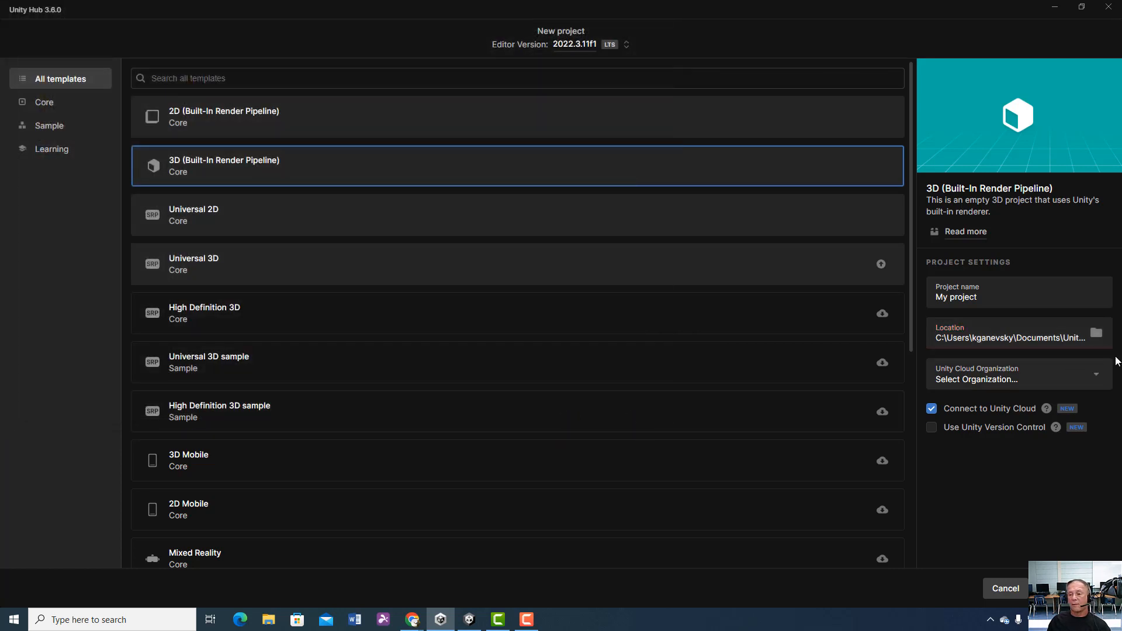
# Step: Keep the project name My project and choose the account owner's personal organization as the Unity Cloud Organization
pyautogui.click(994, 298)
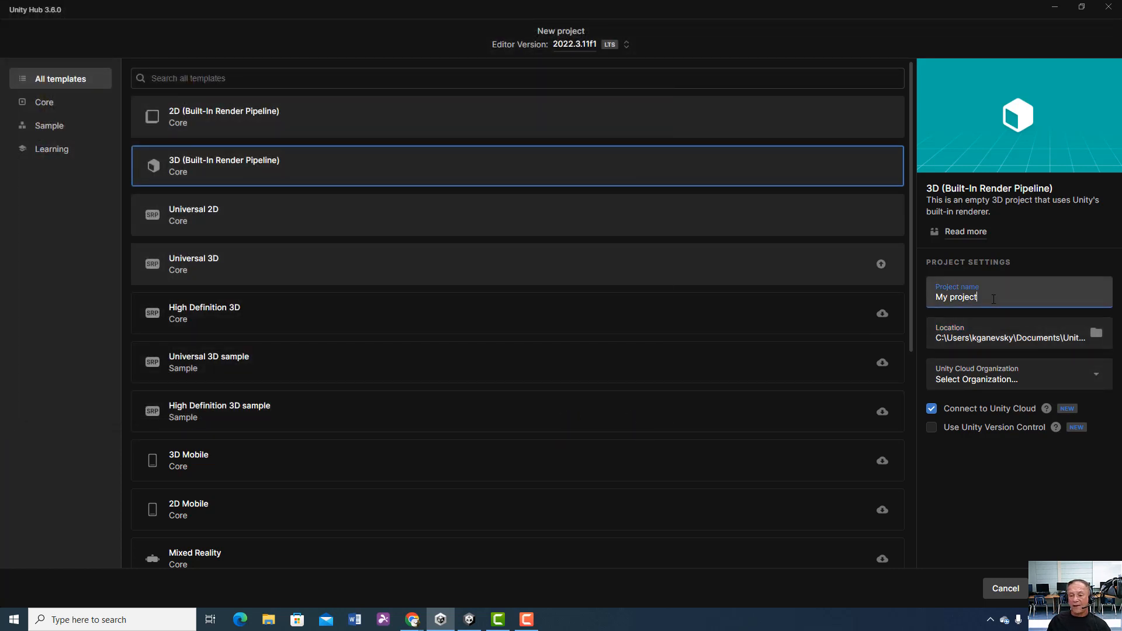
pyautogui.moveTo(994, 299); pyautogui.dragTo(888, 289)
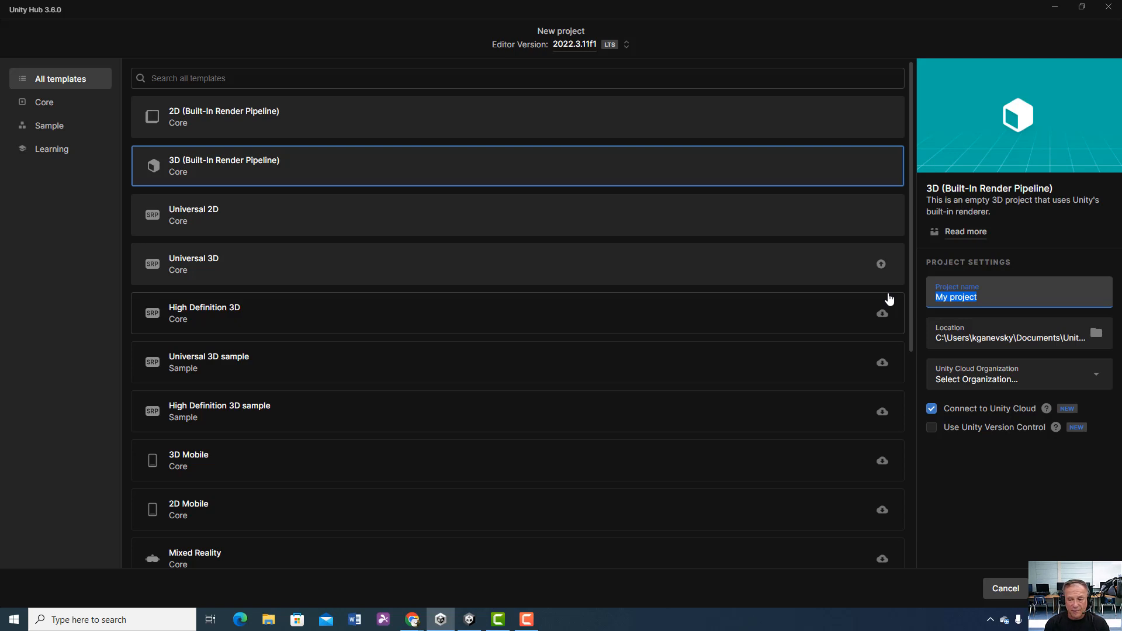
pyautogui.click(1071, 379)
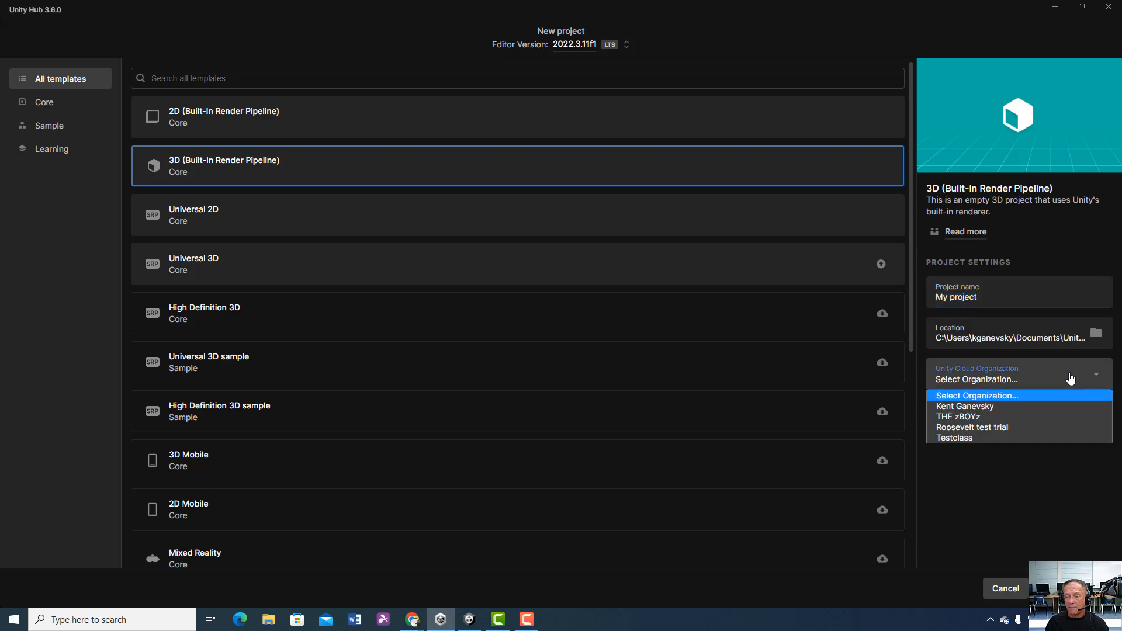
pyautogui.click(1000, 408)
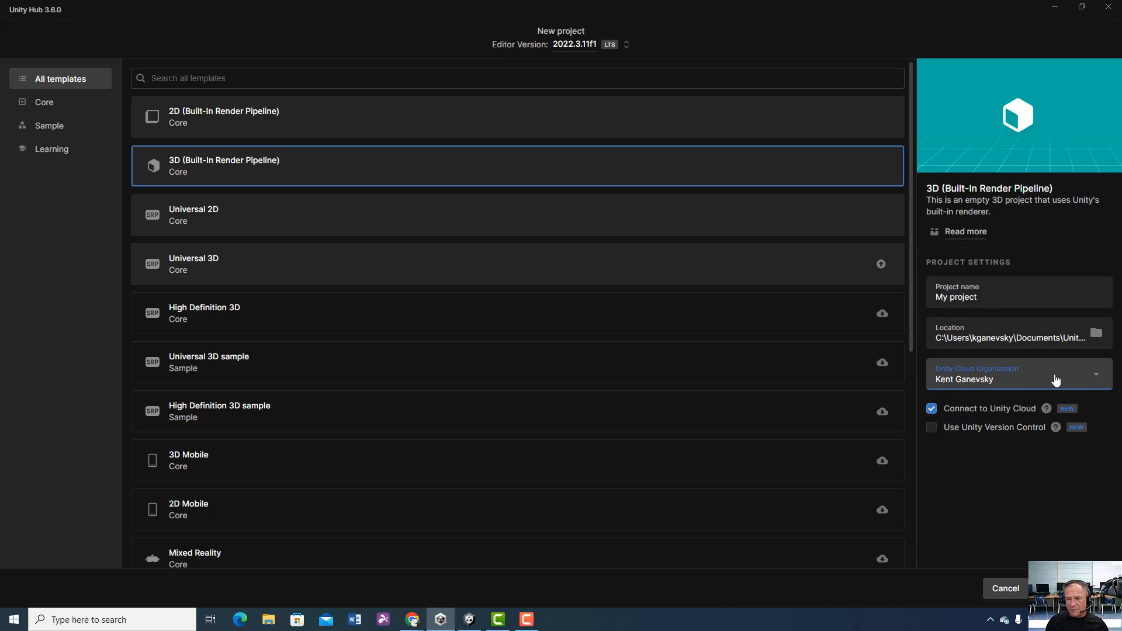
# Step: Switch to the Unity editor running Testproject and open SampleScene from the Scenes folder
pyautogui.click(1054, 9)
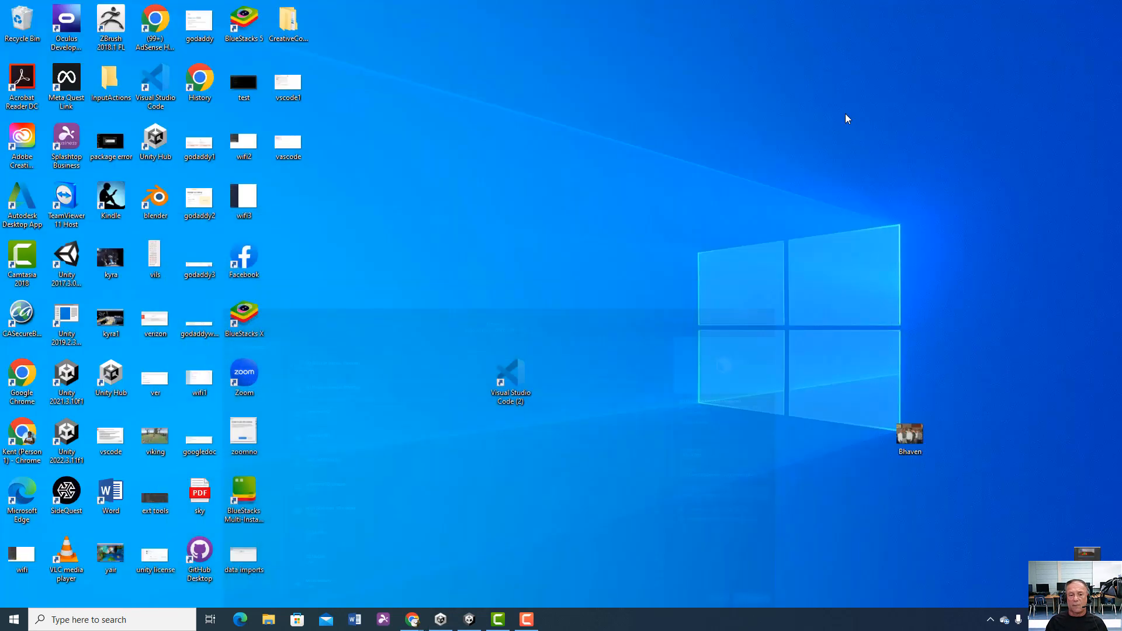
pyautogui.click(471, 621)
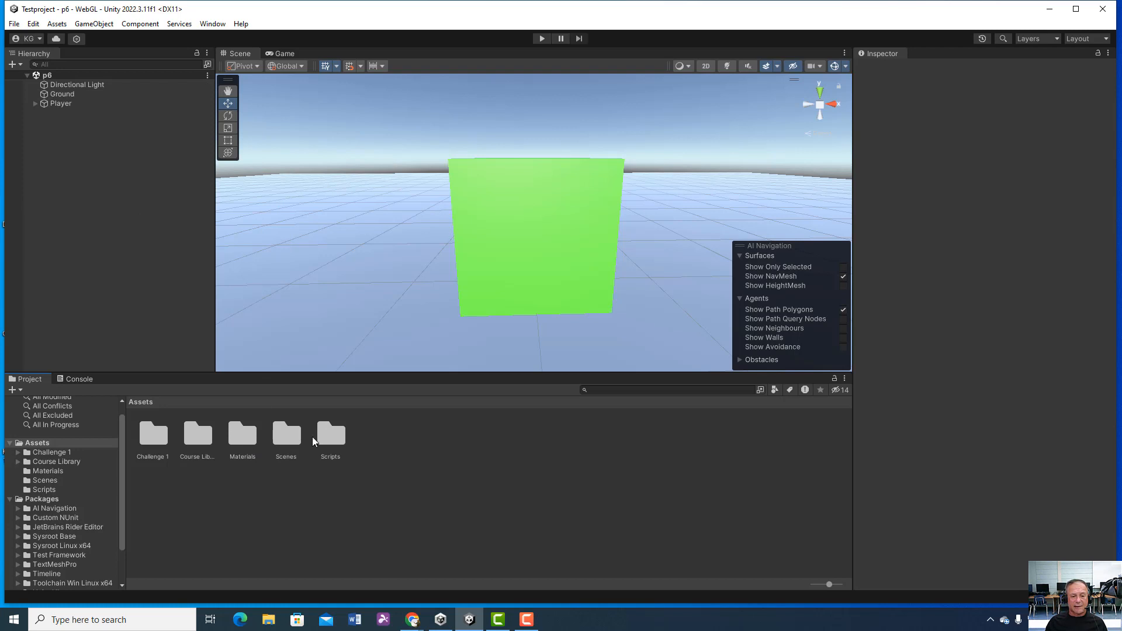
pyautogui.click(295, 441)
pyautogui.doubleClick(295, 440)
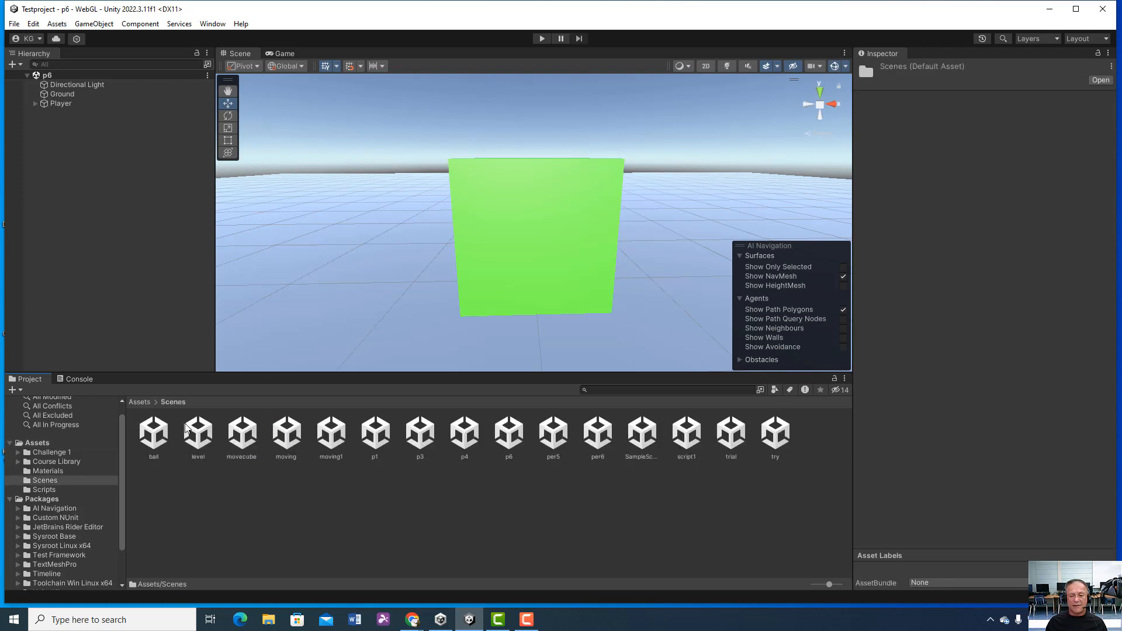
pyautogui.click(646, 431)
pyautogui.doubleClick(646, 431)
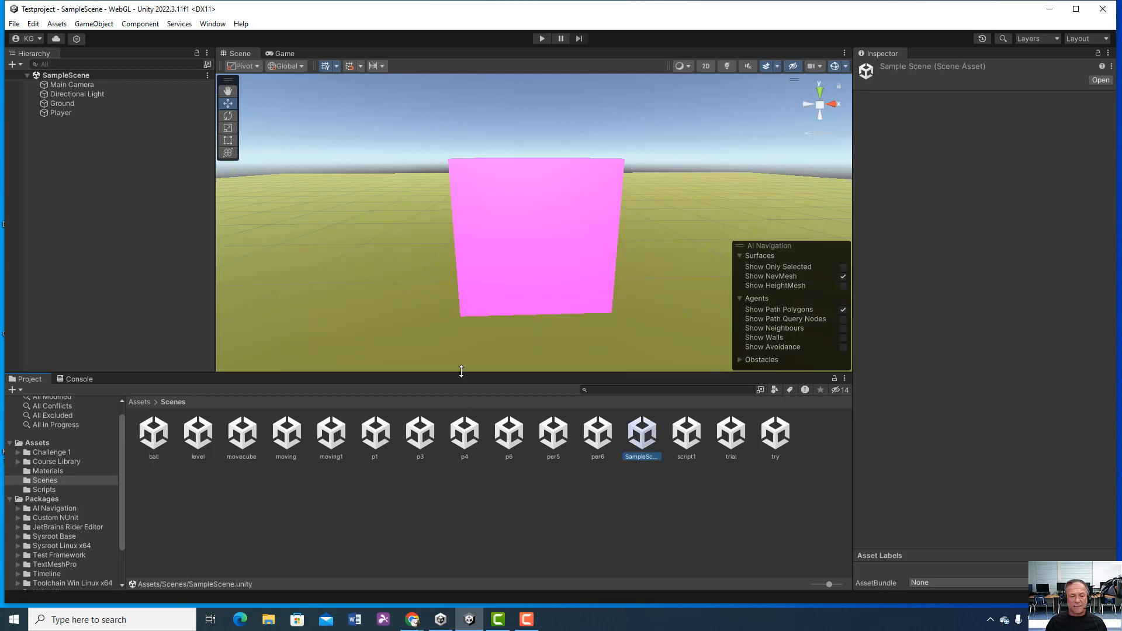
# Step: Create a new scene from the Basic (Built-in) template
pyautogui.click(14, 24)
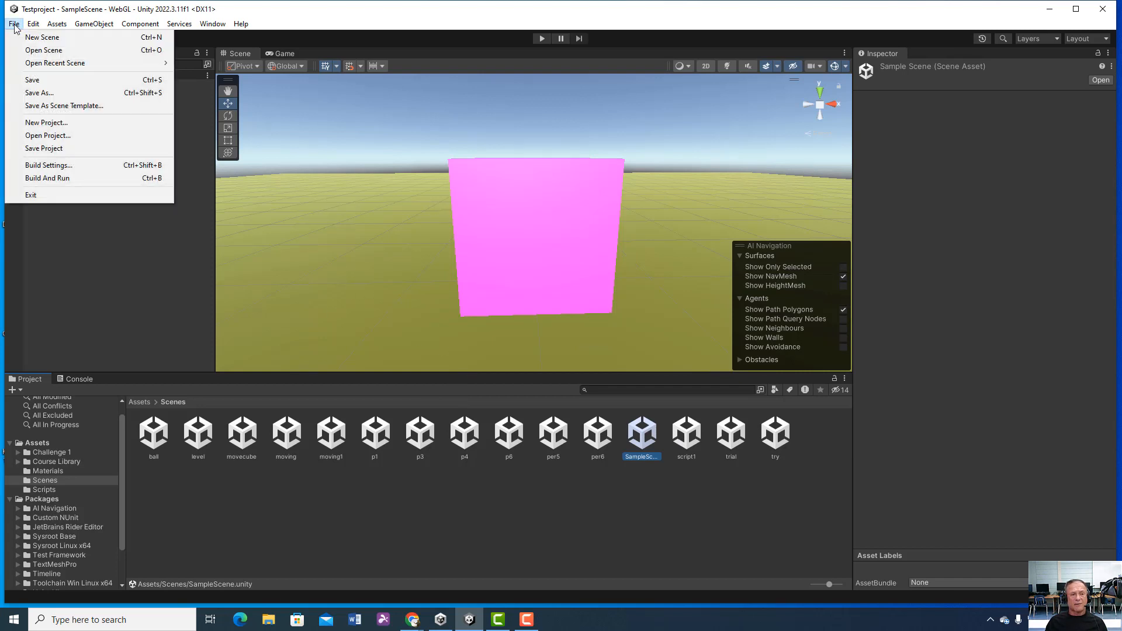
pyautogui.moveTo(33, 24)
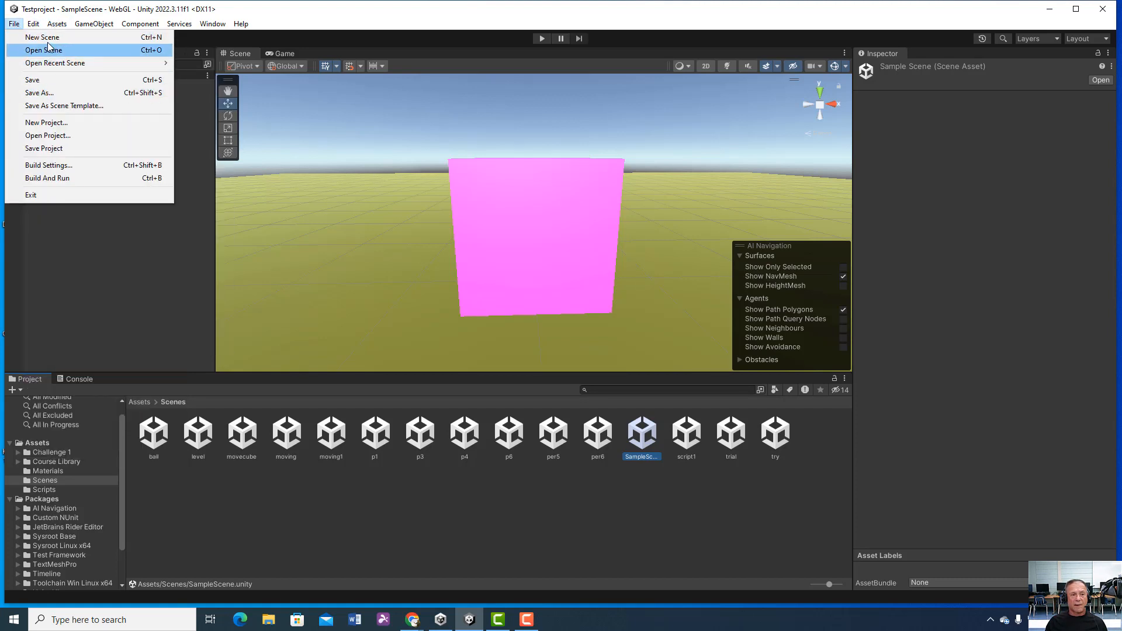
pyautogui.click(48, 38)
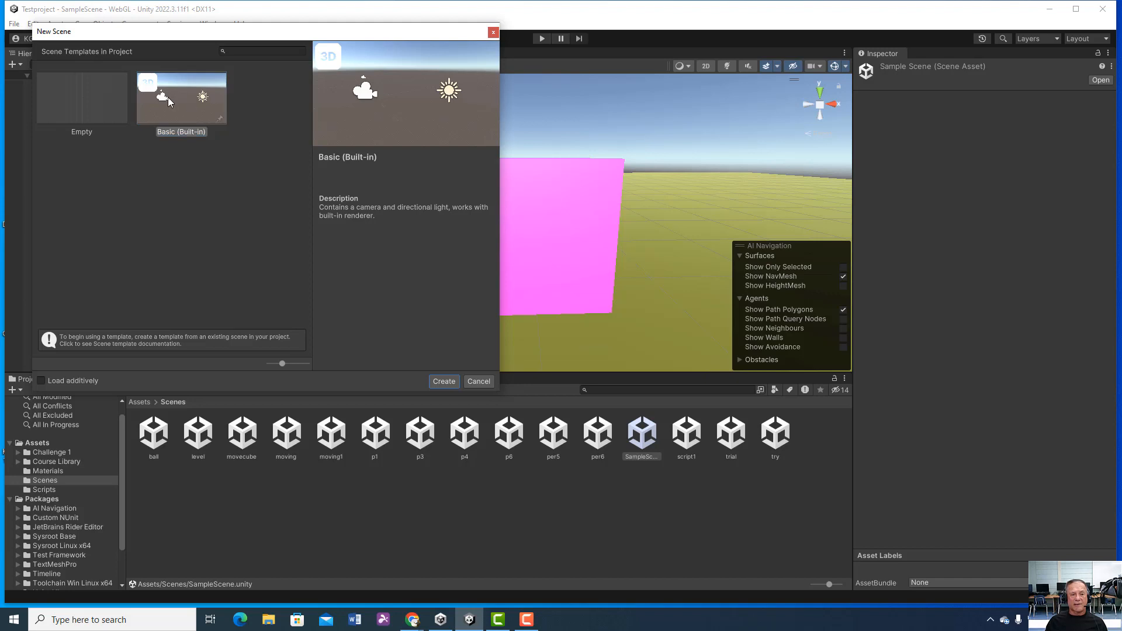
pyautogui.click(167, 97)
pyautogui.click(443, 382)
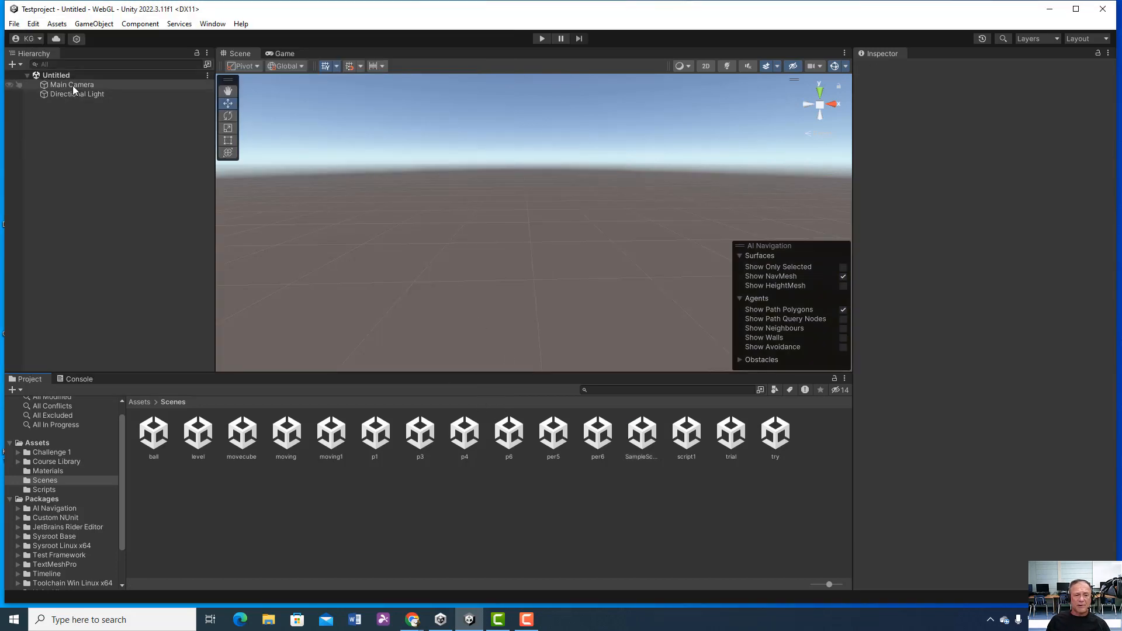
# Step: Examine the components of the Main Camera and Directional Light, and show the project's top-level Assets folder
pyautogui.click(52, 85)
pyautogui.click(143, 402)
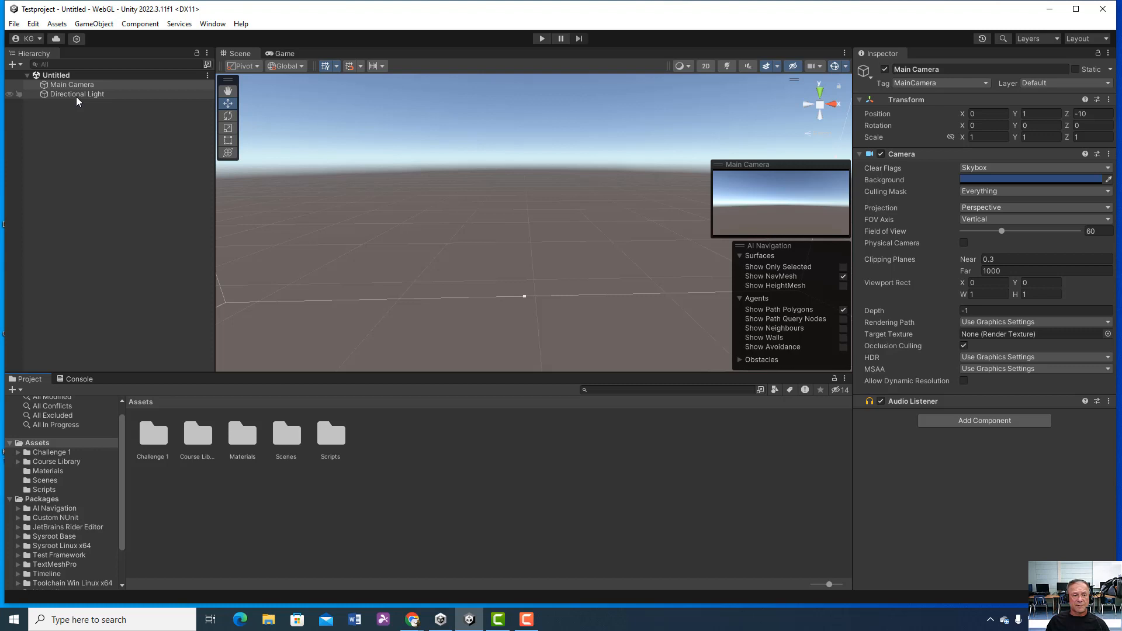
pyautogui.click(86, 94)
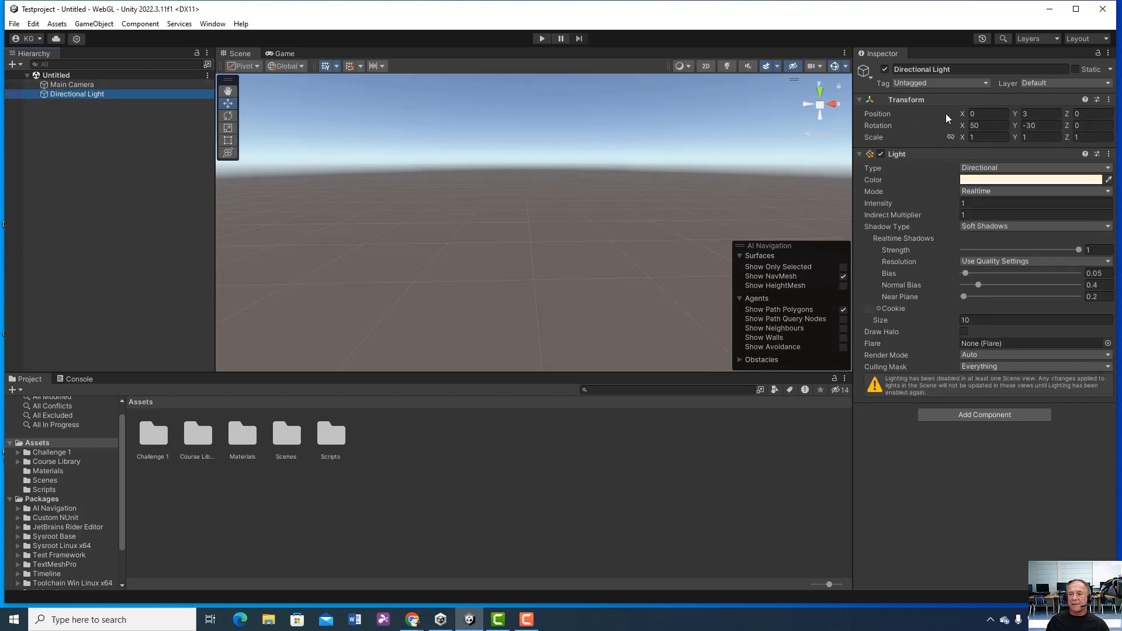
pyautogui.click(72, 84)
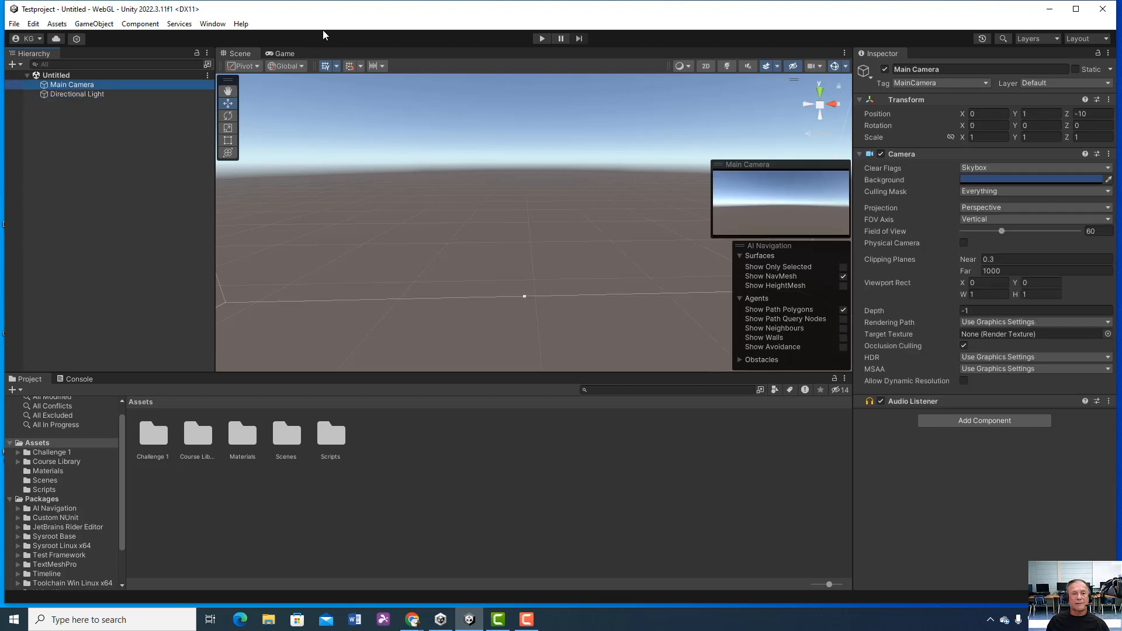
# Step: Add a 3D Plane object to the scene, keep its default name, and deselect it
pyautogui.click(104, 25)
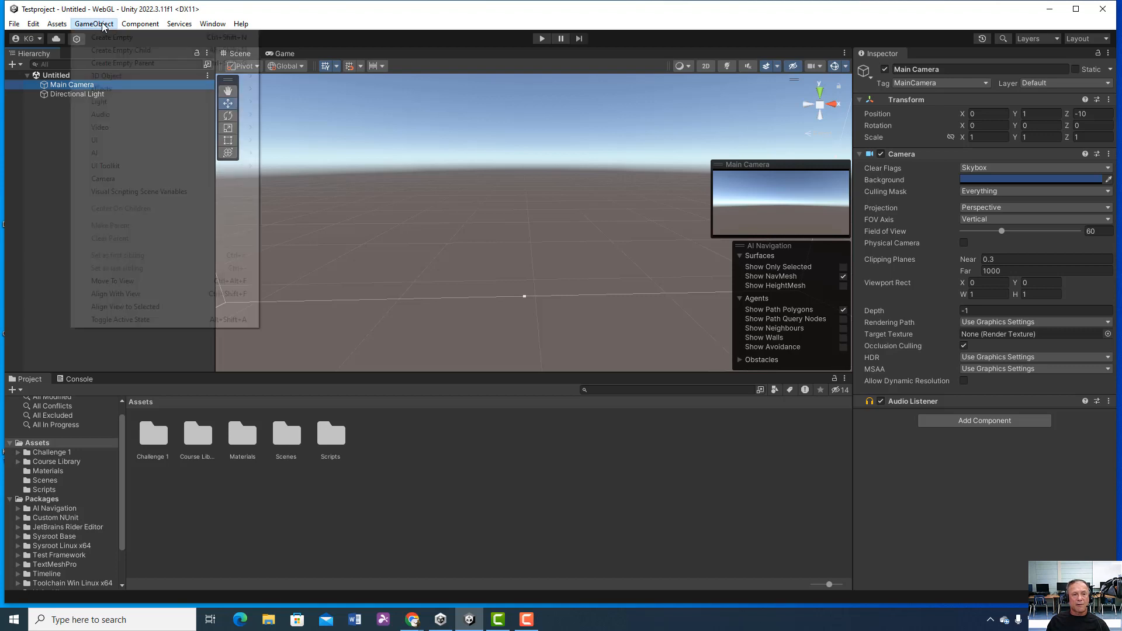
pyautogui.moveTo(114, 76)
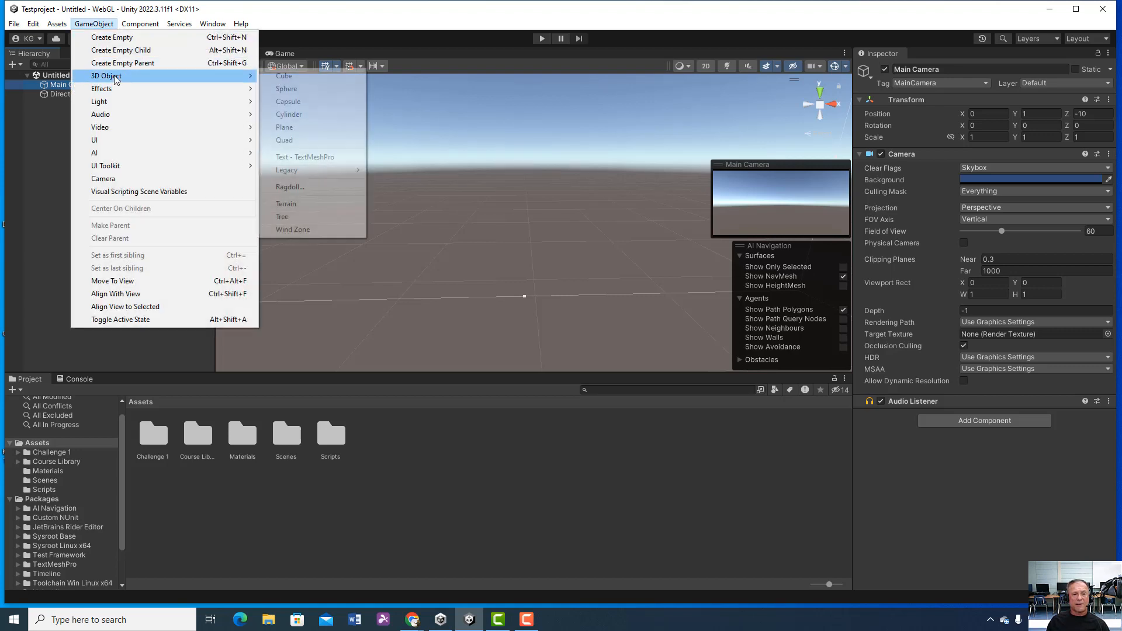
pyautogui.click(305, 130)
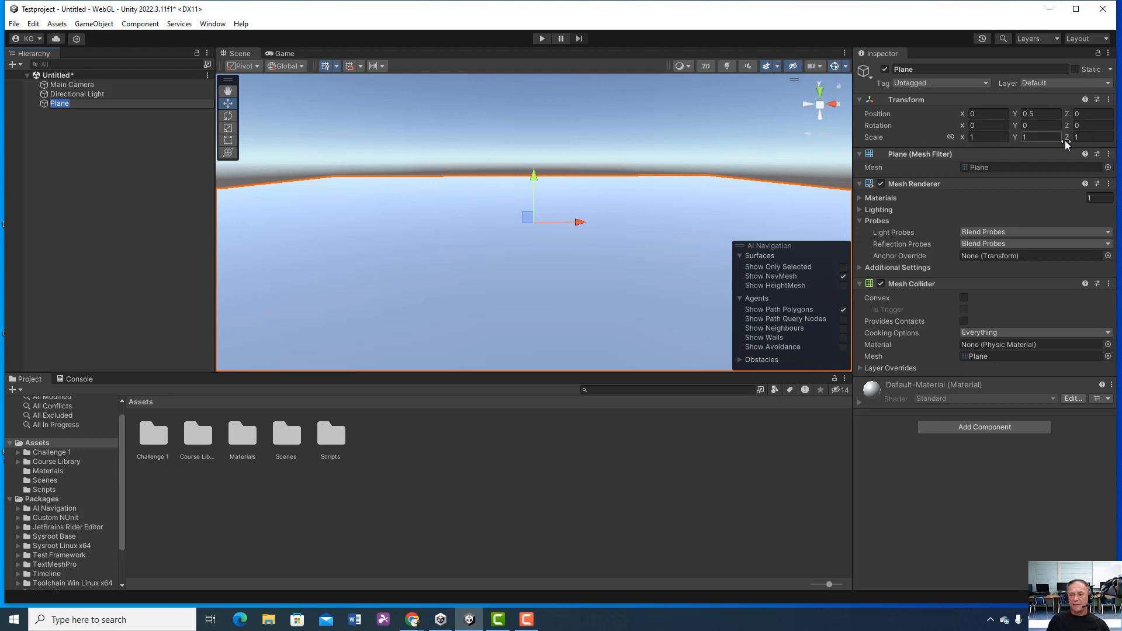
pyautogui.click(82, 121)
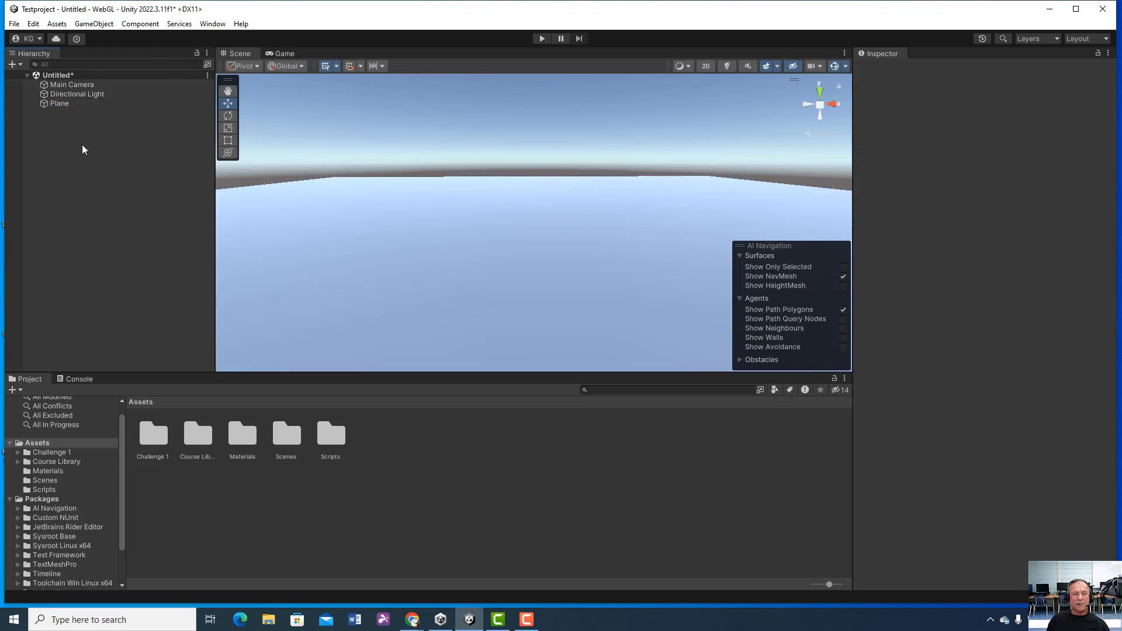
# Step: Rename the Plane object as Ground
pyautogui.click(82, 103)
pyautogui.click(929, 69)
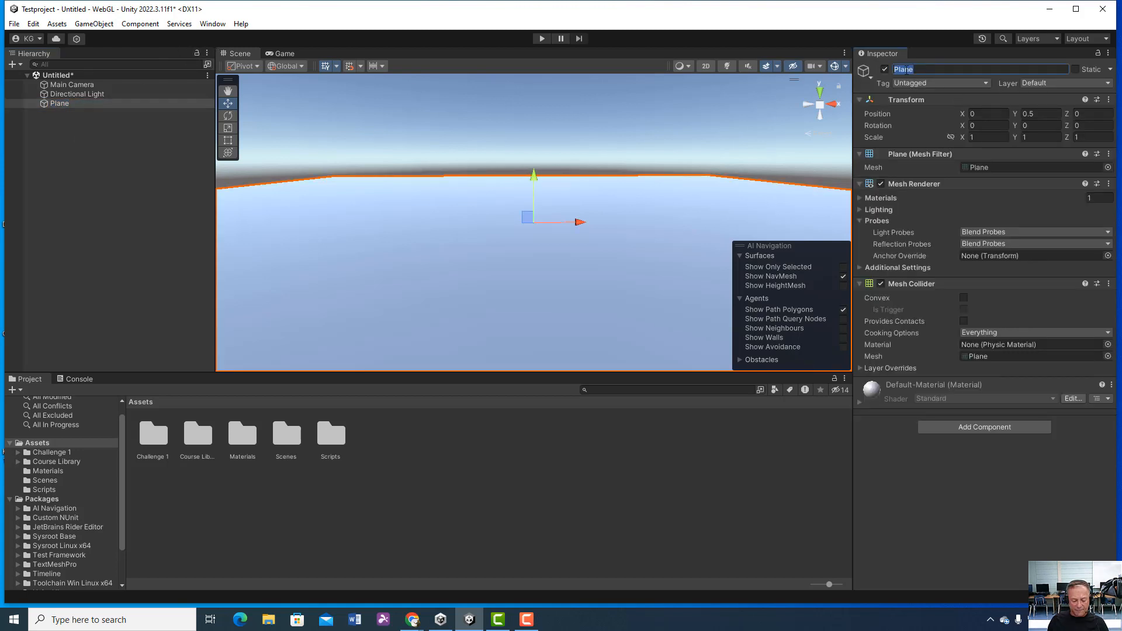
pyautogui.write('G')
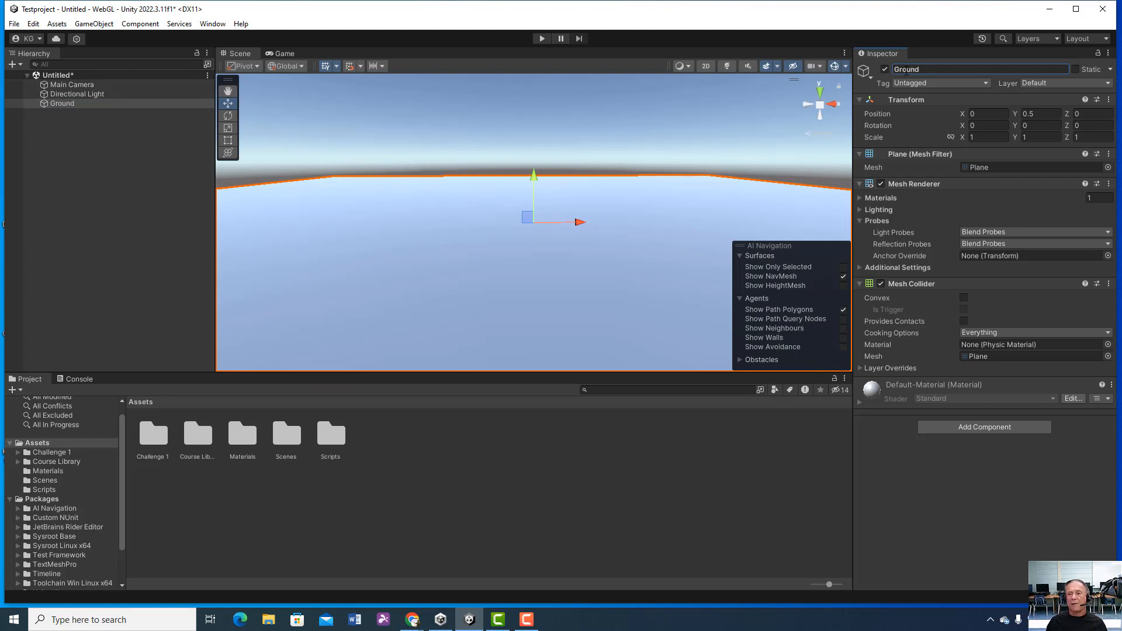
pyautogui.write('round')
pyautogui.press('Return')
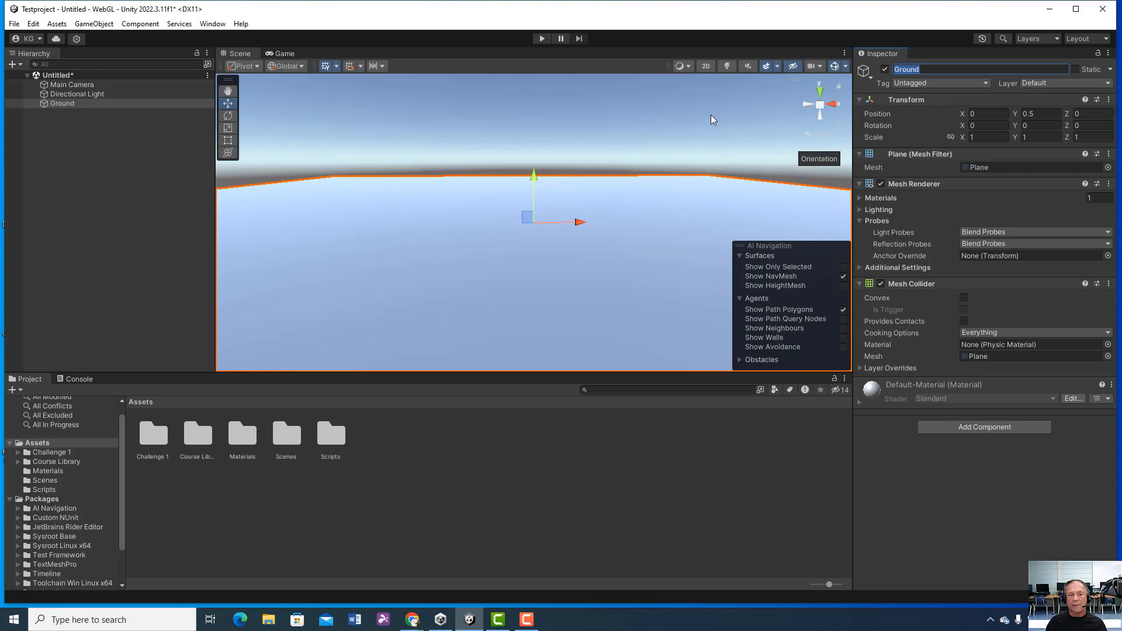
pyautogui.click(130, 148)
pyautogui.click(86, 107)
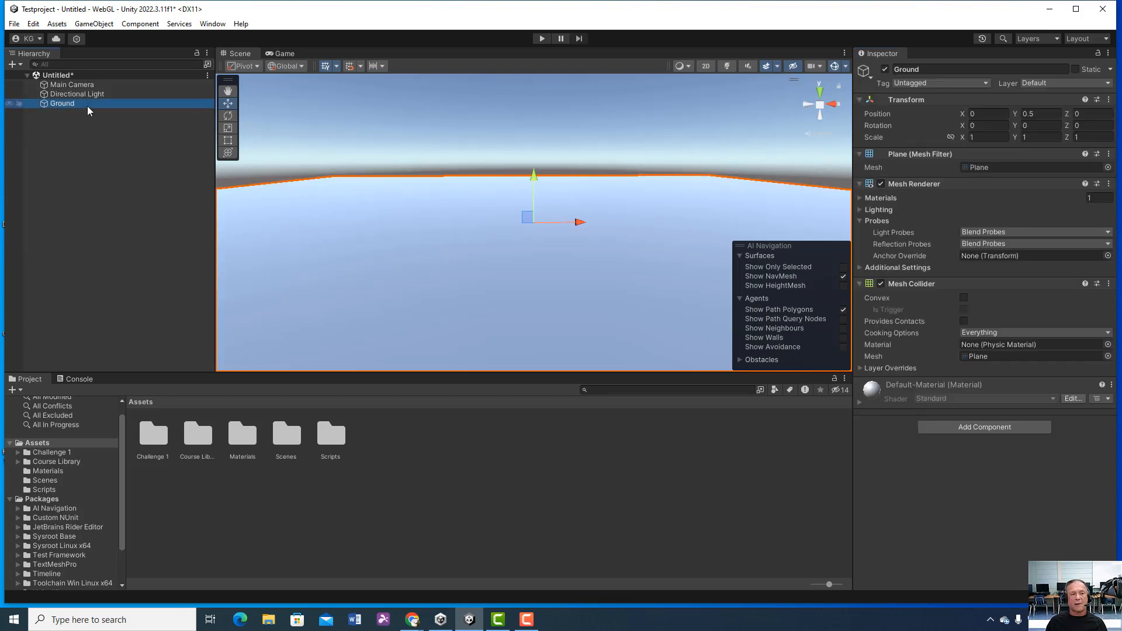
pyautogui.rightClick(87, 106)
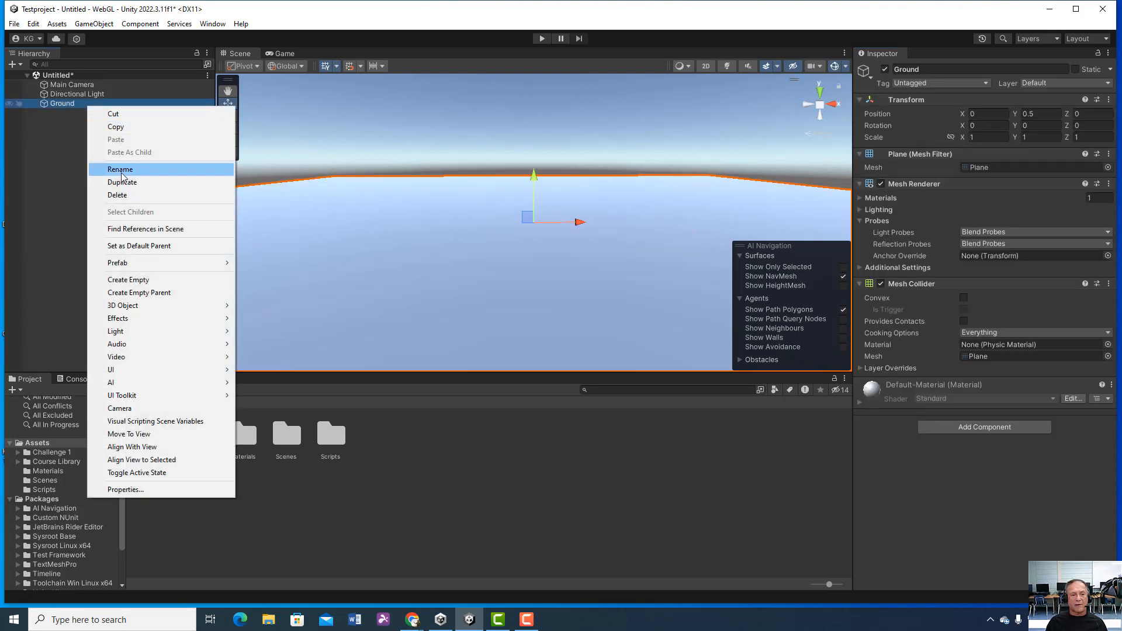
pyautogui.click(45, 156)
pyautogui.click(77, 105)
pyautogui.click(76, 104)
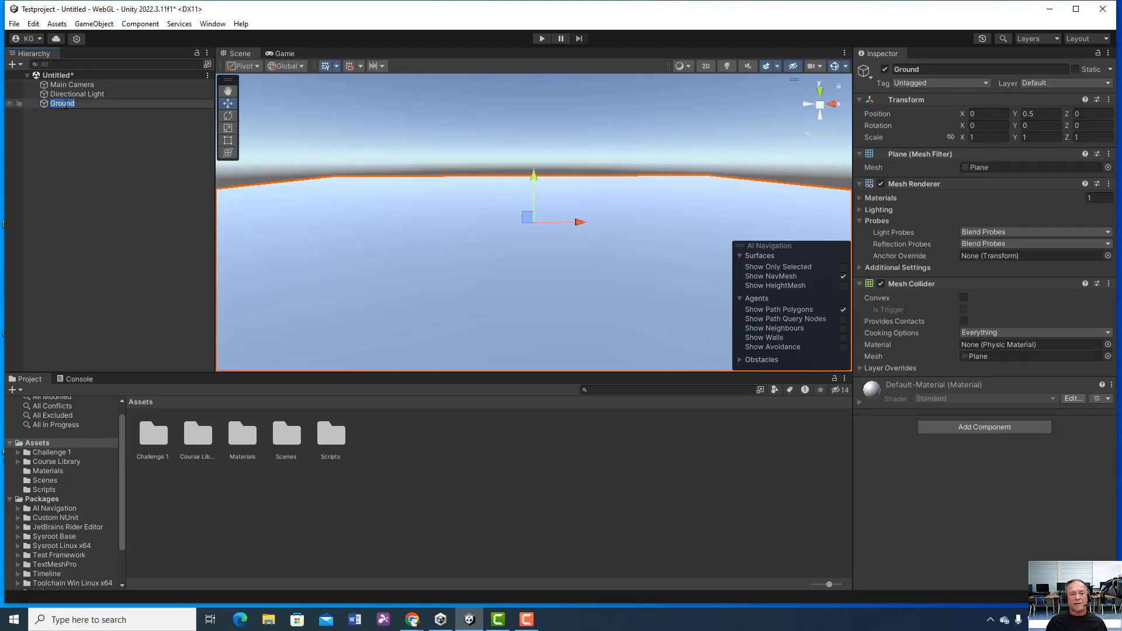
# Step: Set the Ground plane's scale to 3 on both the X and Z axes, and deselect it
pyautogui.doubleClick(43, 106)
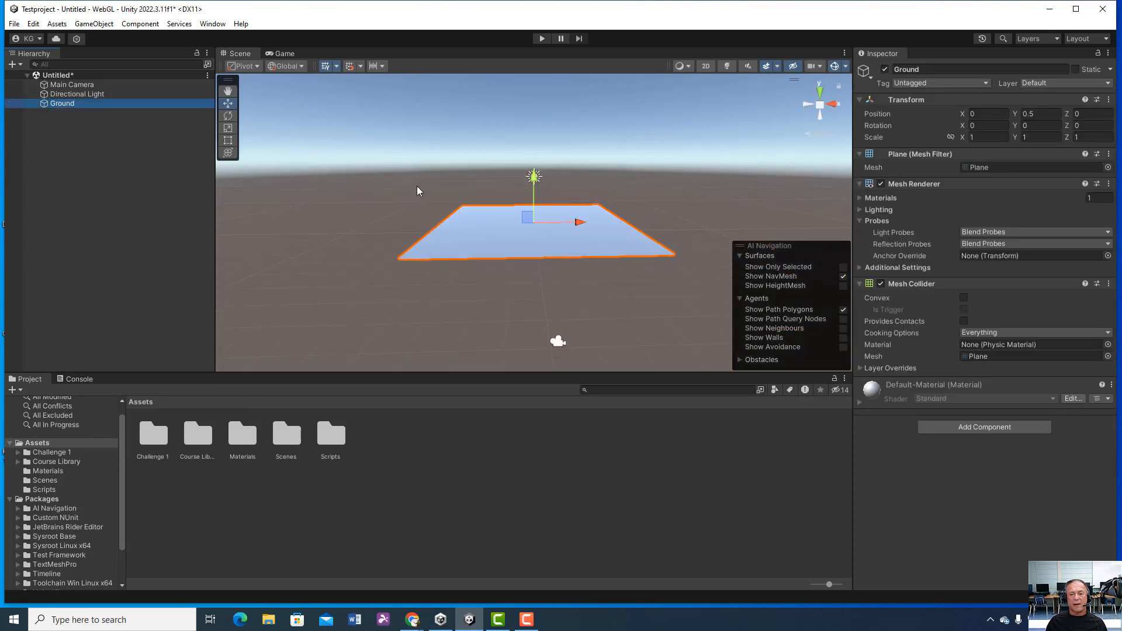
pyautogui.click(988, 138)
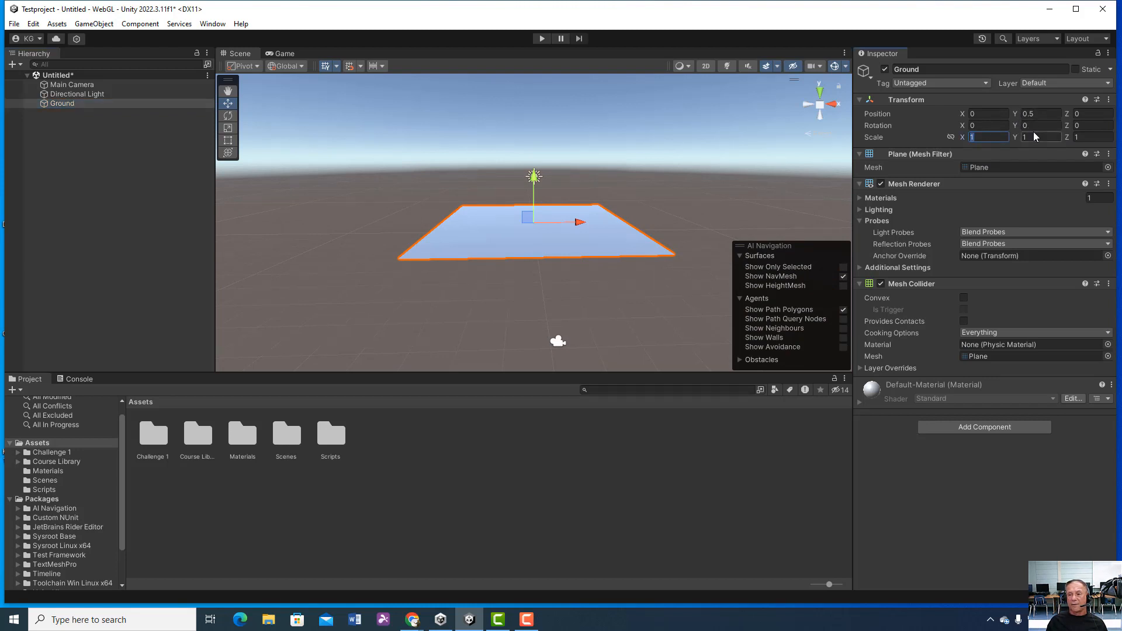
pyautogui.write('3')
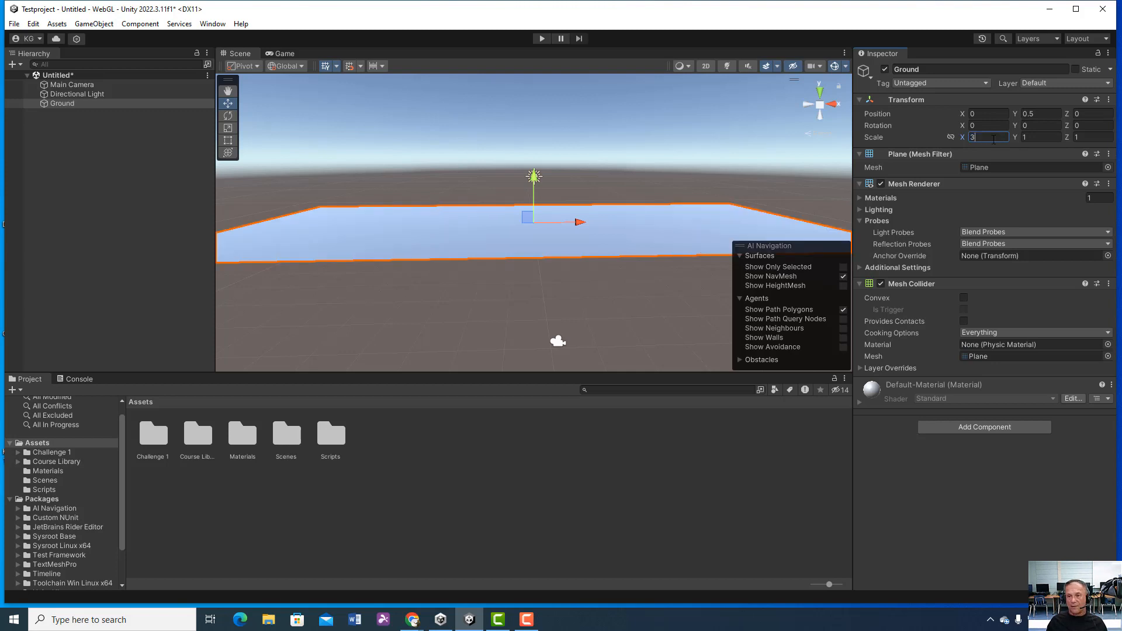
pyautogui.click(1083, 138)
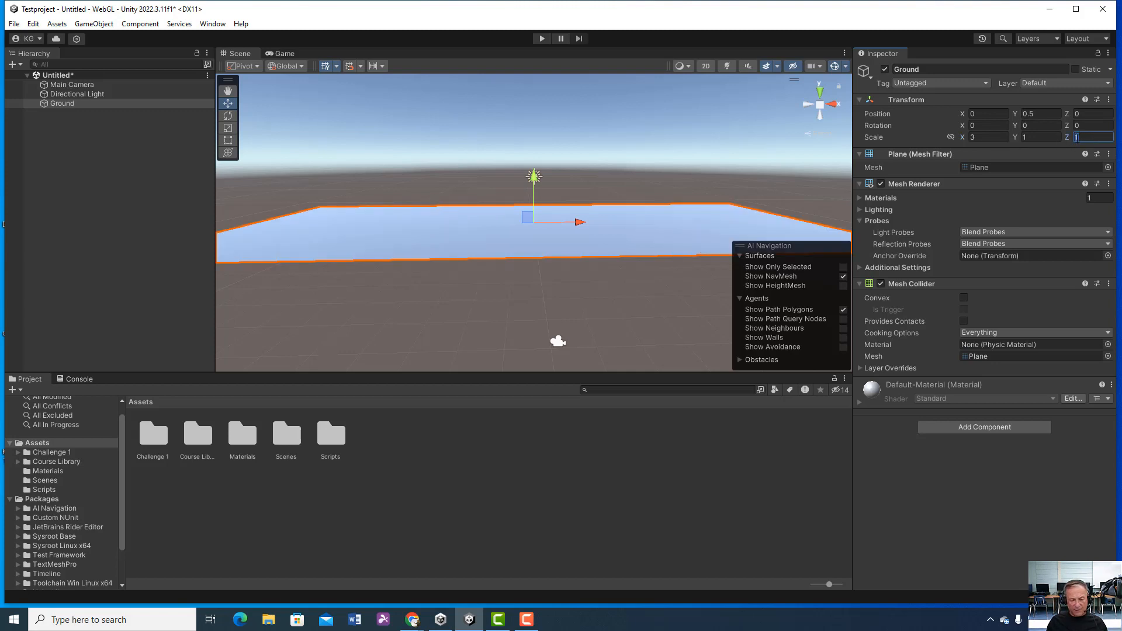
pyautogui.write('3')
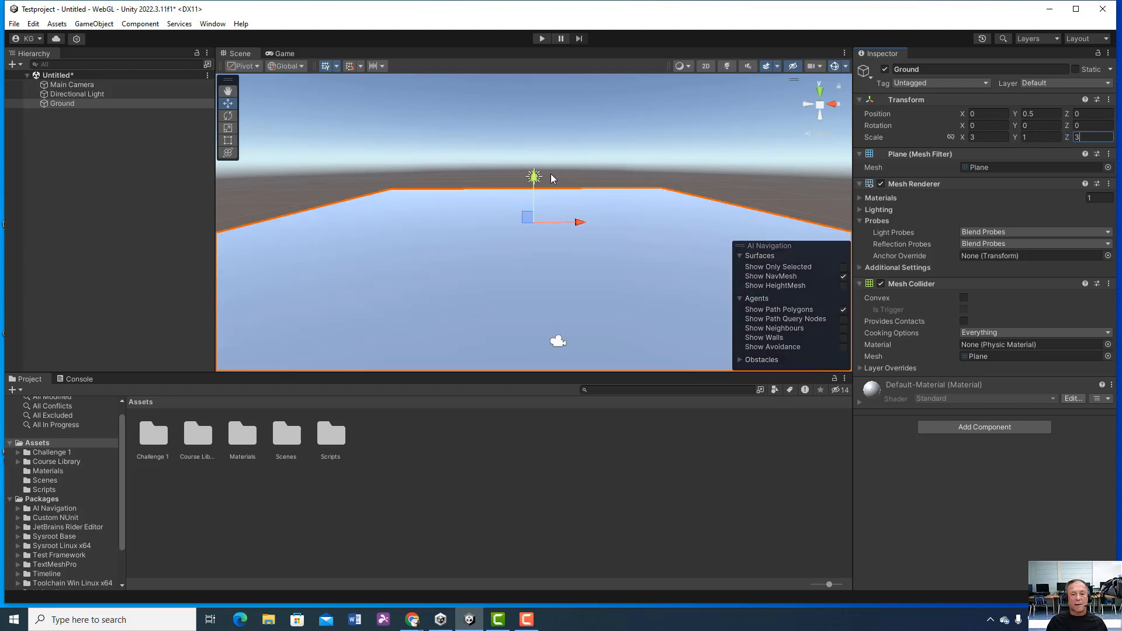
pyautogui.click(54, 102)
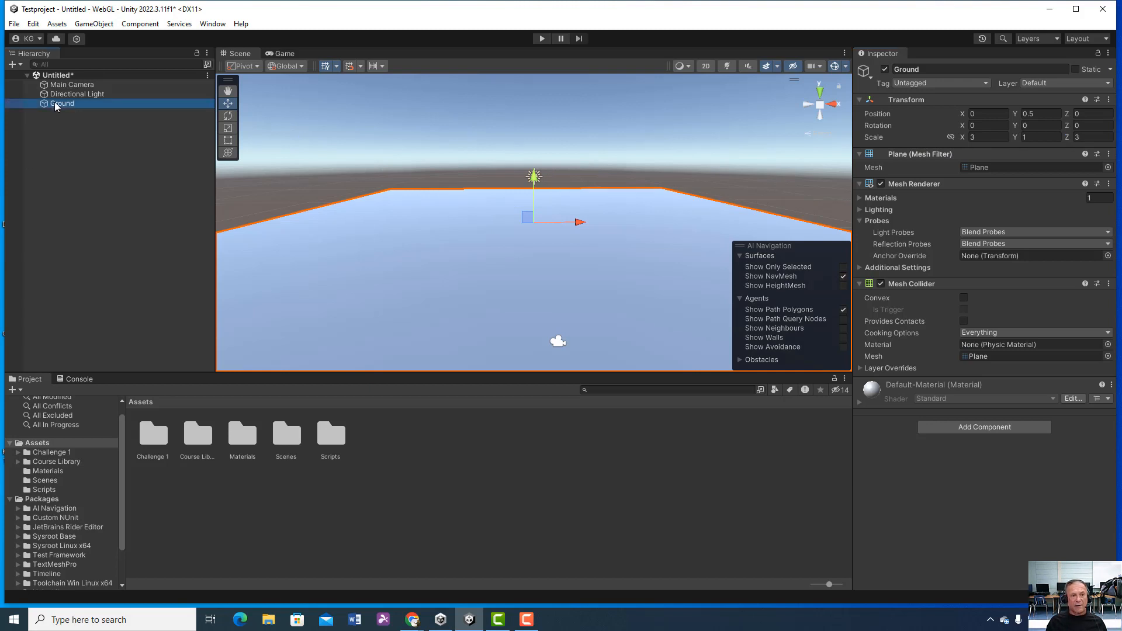
pyautogui.click(43, 123)
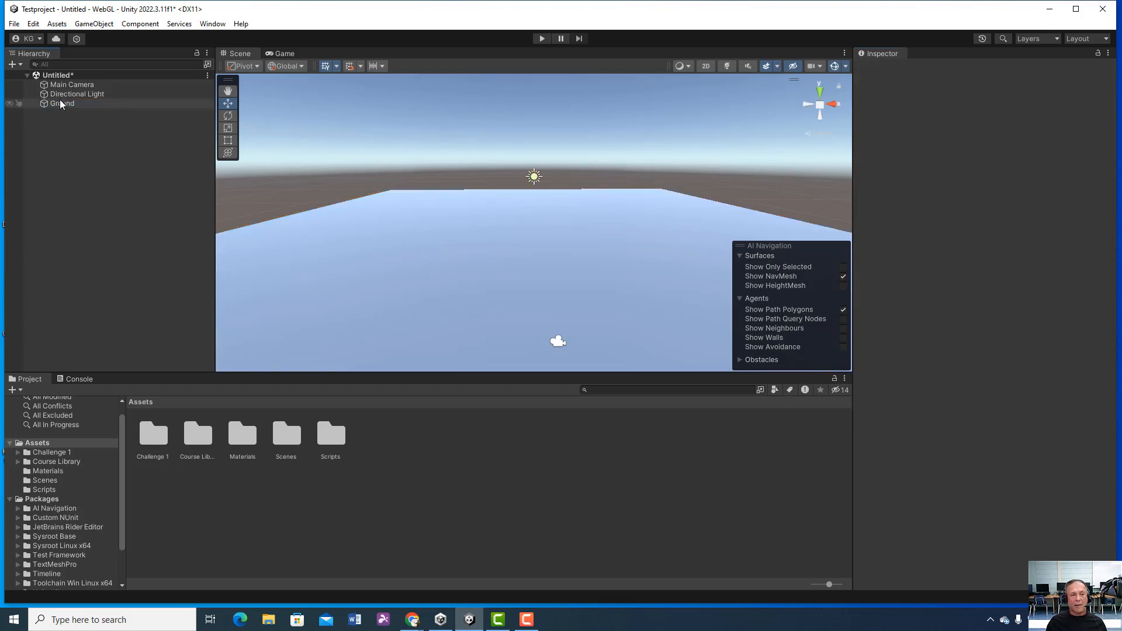
# Step: Add a 3D Cube object to the scene
pyautogui.doubleClick(59, 103)
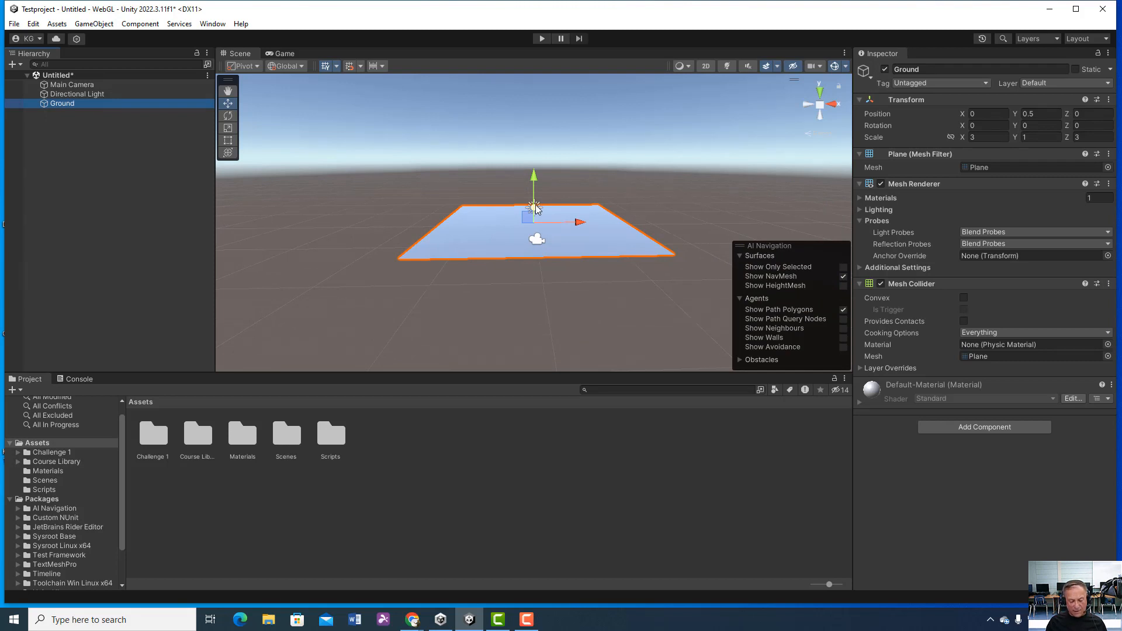
pyautogui.moveTo(587, 223)
pyautogui.keyDown('alt'); pyautogui.mouseDown()
pyautogui.moveTo(554, 235)
pyautogui.moveTo(571, 231)
pyautogui.mouseUp(); pyautogui.keyUp('alt')
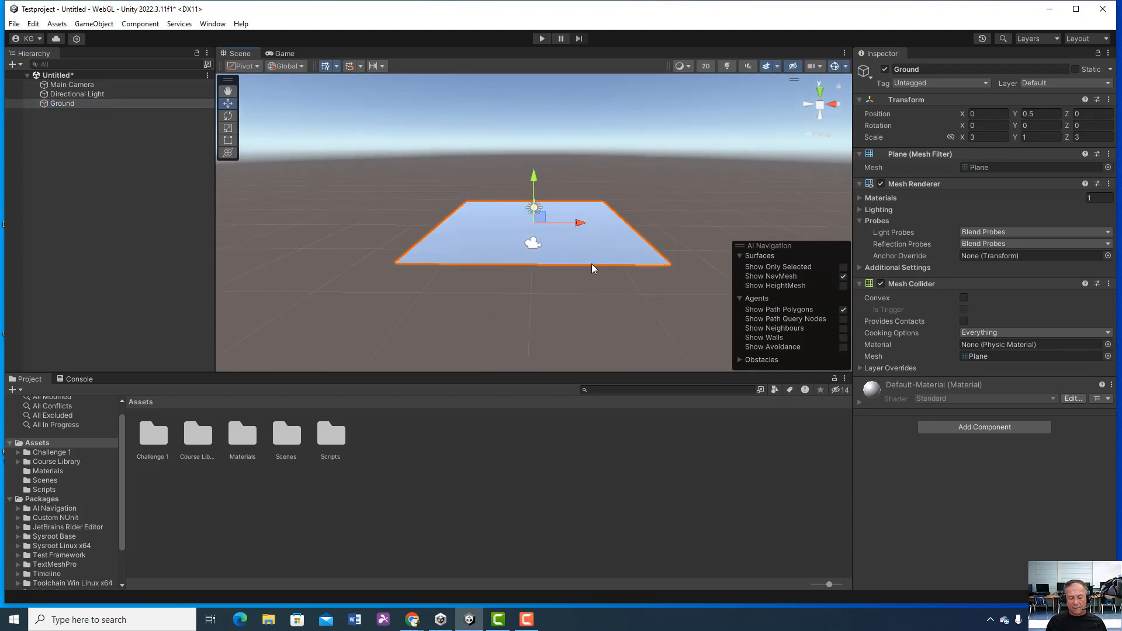
pyautogui.keyDown('alt'); pyautogui.moveTo(589, 276); pyautogui.dragTo(591, 276); pyautogui.keyUp('alt')
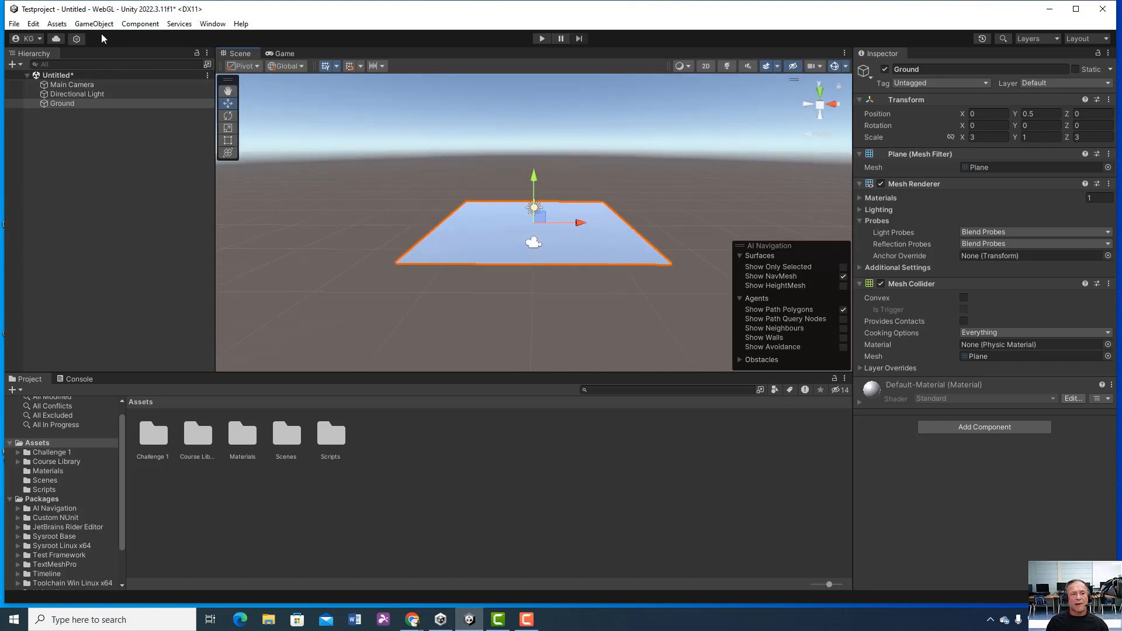
pyautogui.click(88, 25)
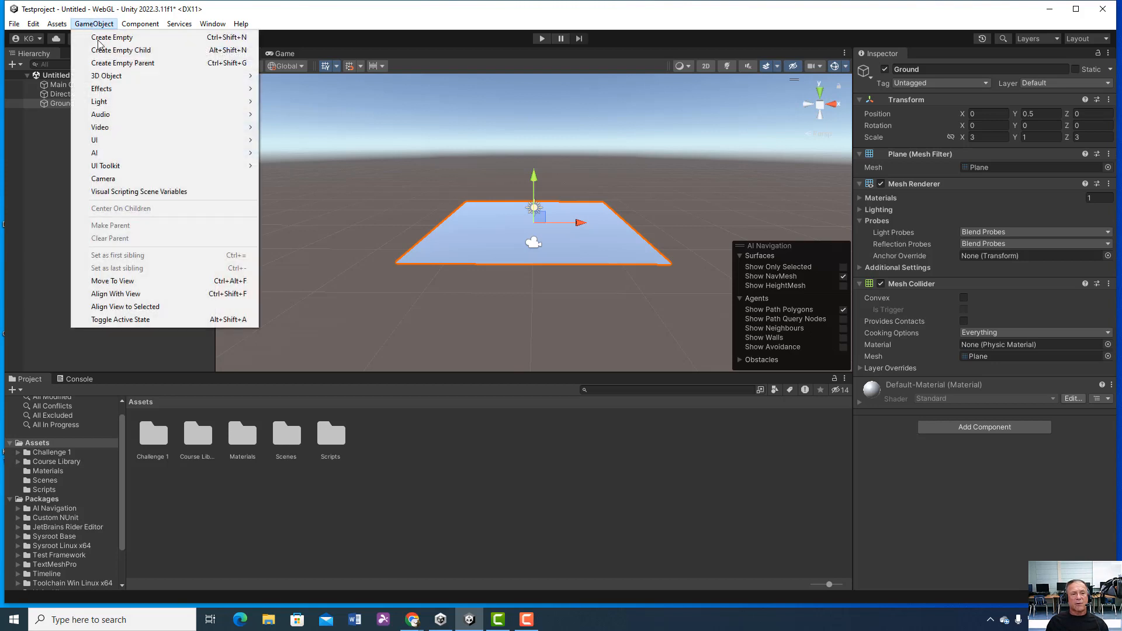
pyautogui.moveTo(101, 81)
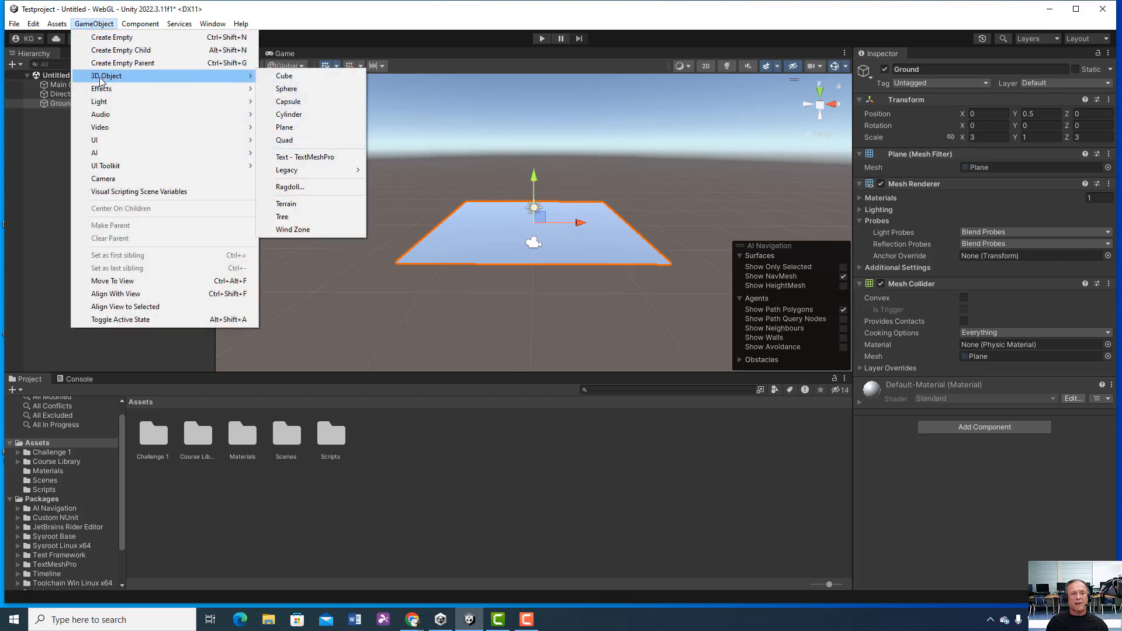
pyautogui.click(319, 76)
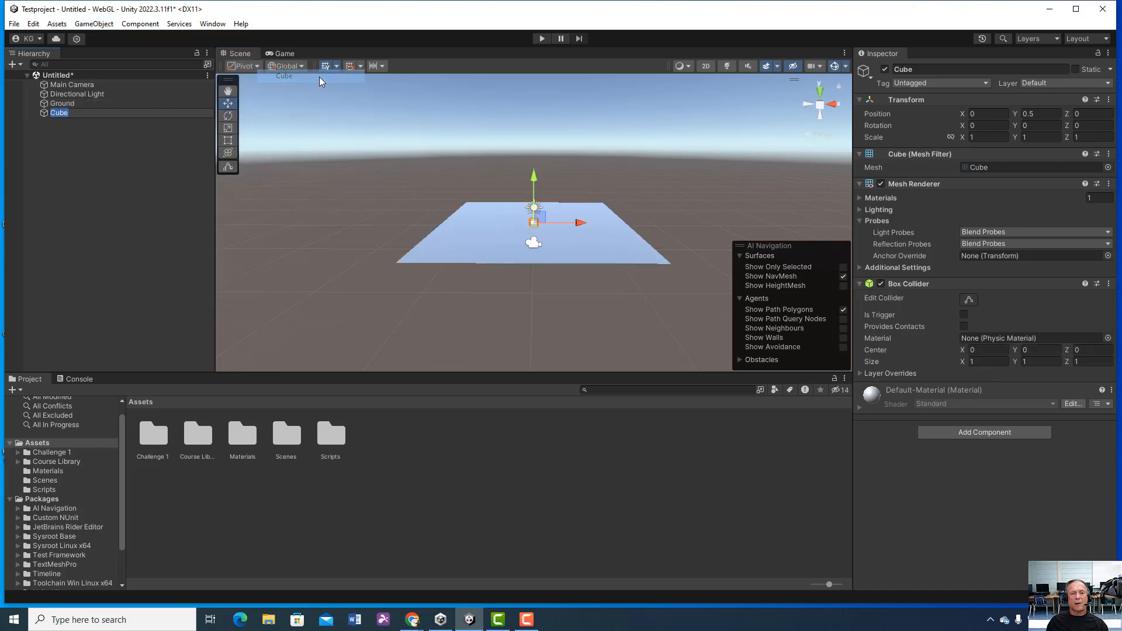
# Step: Rename the new cube as Player
pyautogui.click(913, 70)
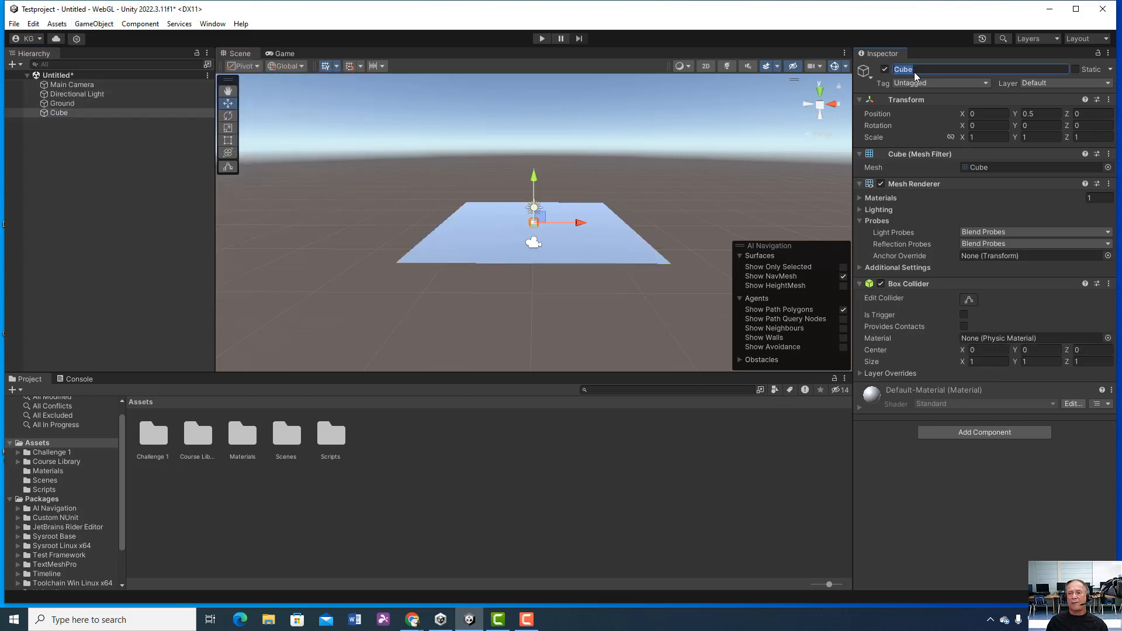
pyautogui.write('ZPla')
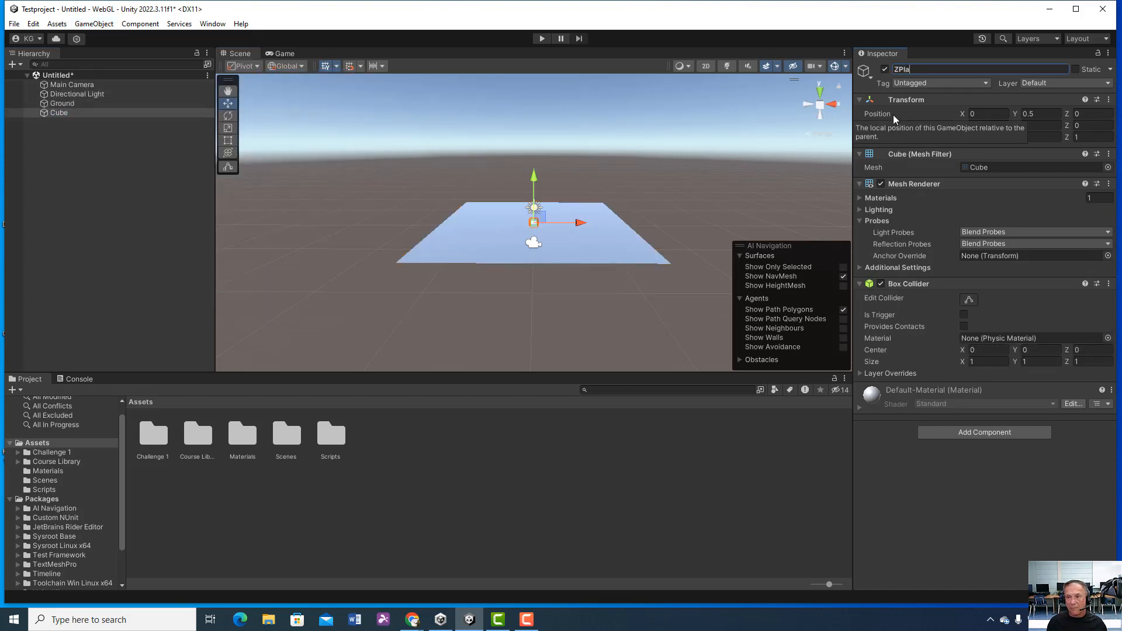
pyautogui.press('BackSpace')
pyautogui.press('BackSpace')
pyautogui.write('P')
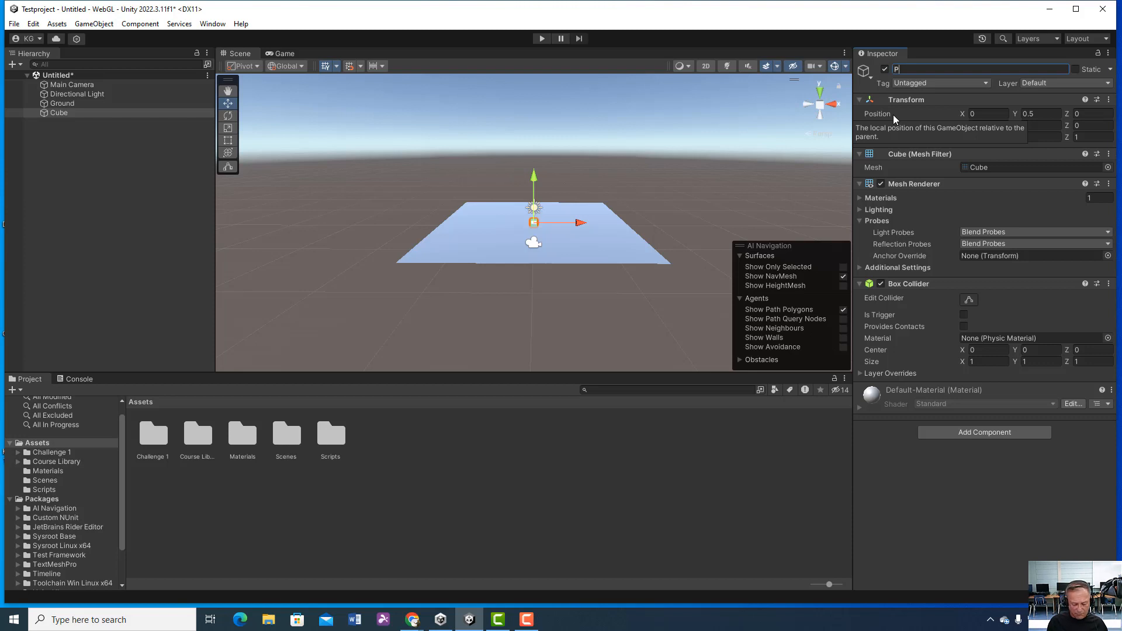
pyautogui.write('layer')
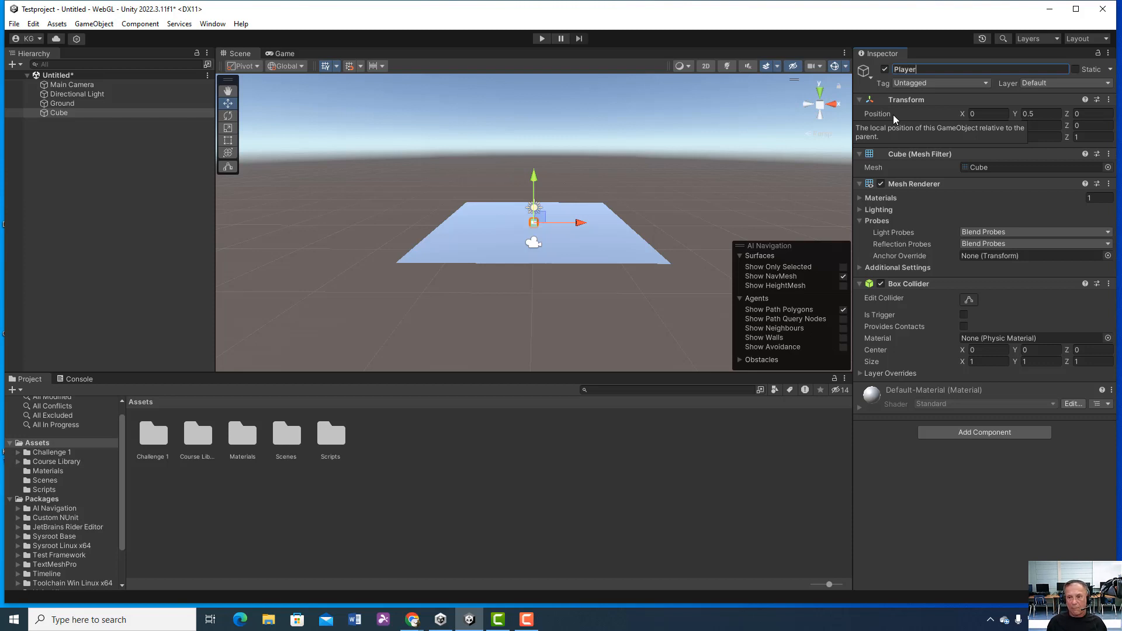
pyautogui.press('Return')
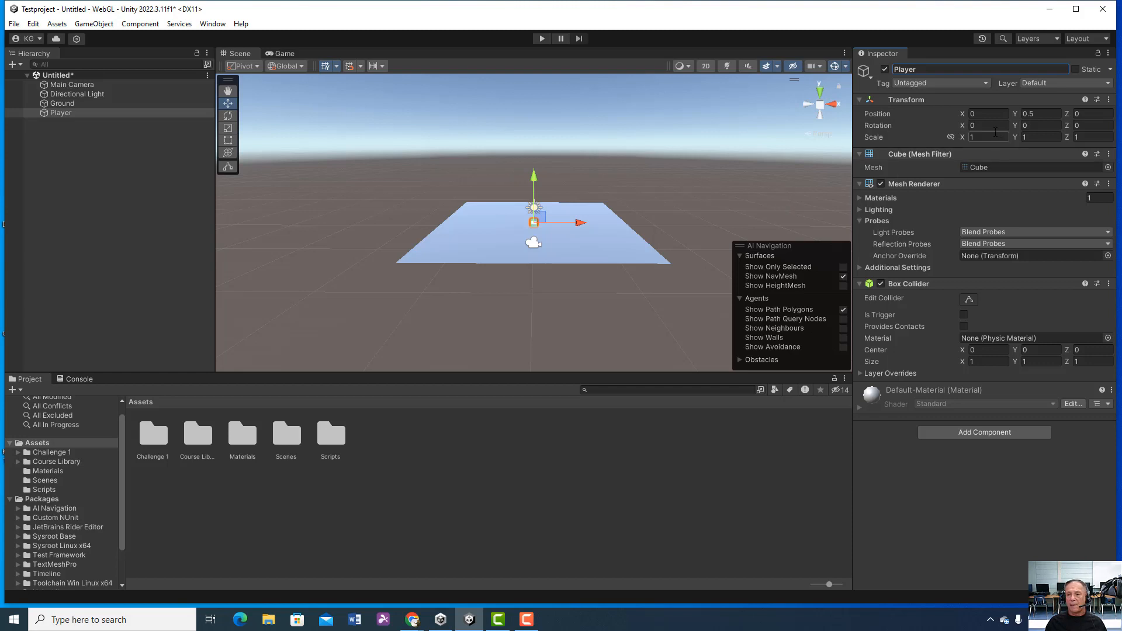
# Step: Compare the Transform positions of the Player cube and the Ground plane, especially their Y values
pyautogui.doubleClick(78, 113)
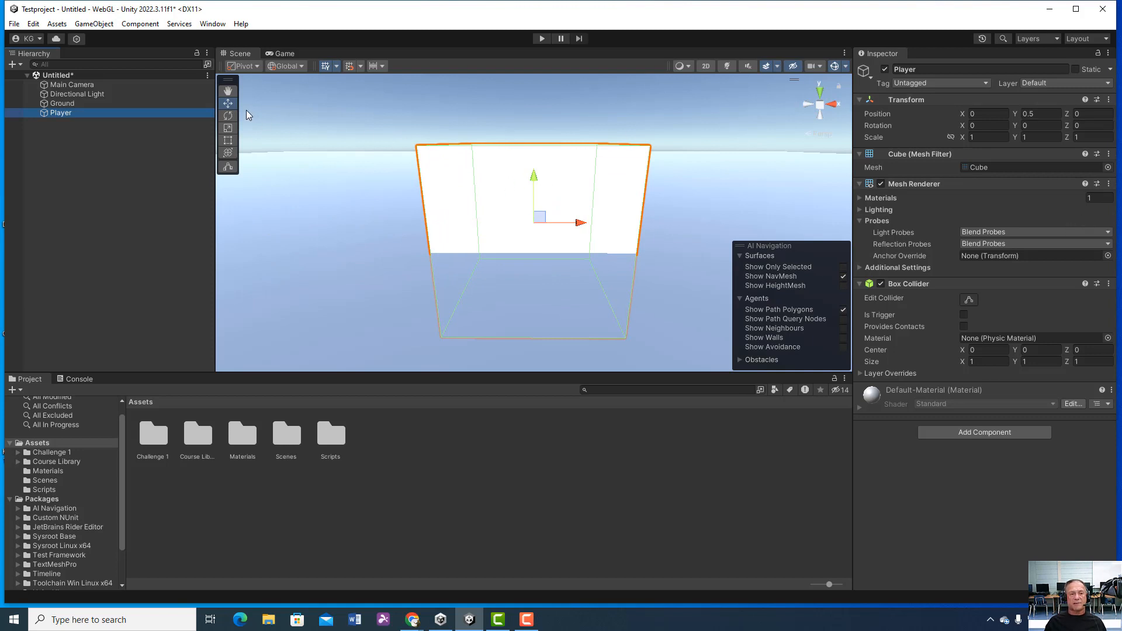
pyautogui.click(175, 104)
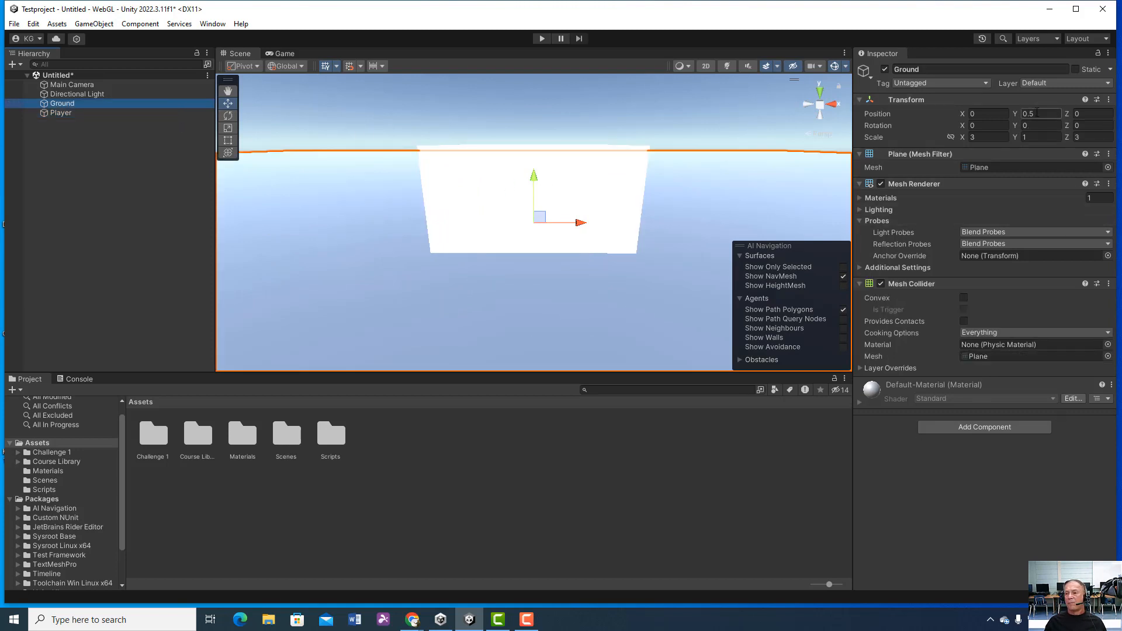
pyautogui.click(79, 112)
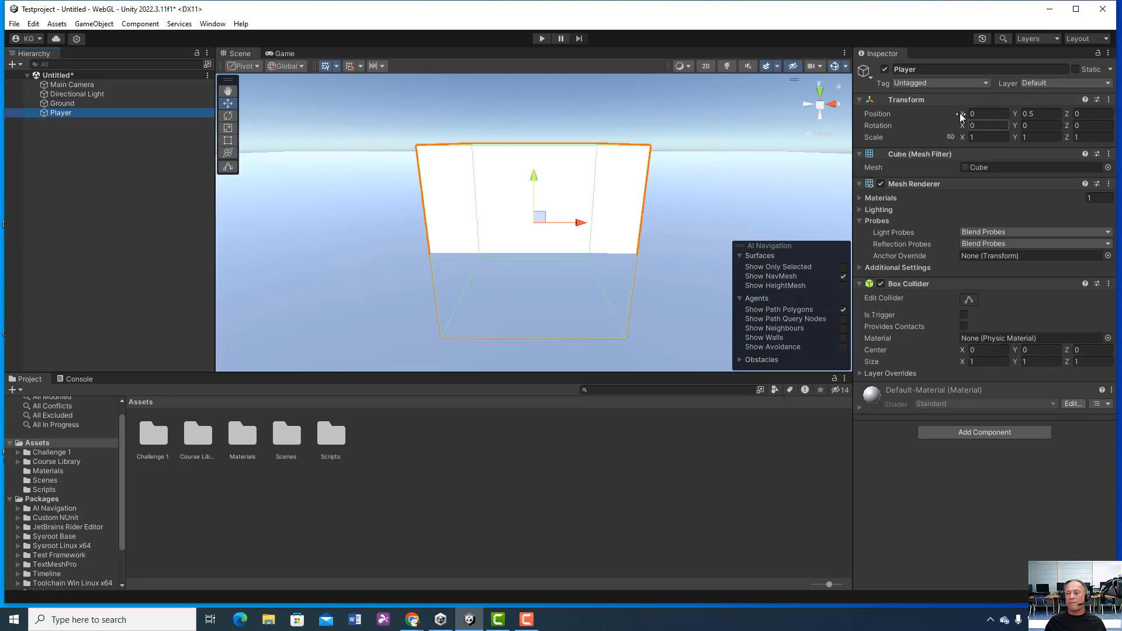
pyautogui.click(99, 104)
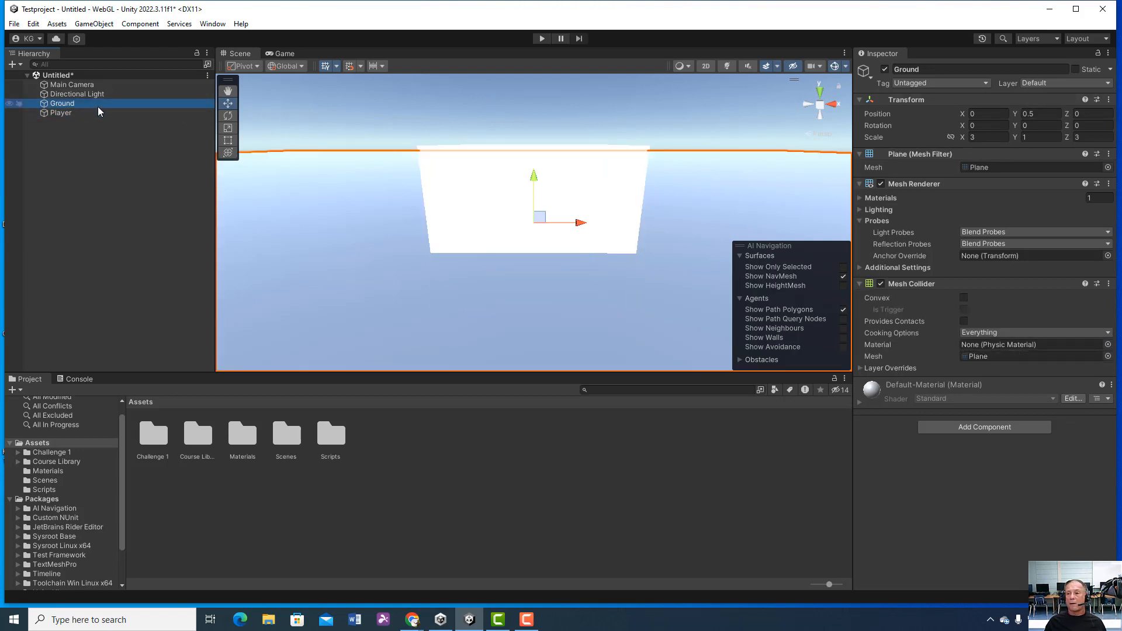
pyautogui.click(93, 114)
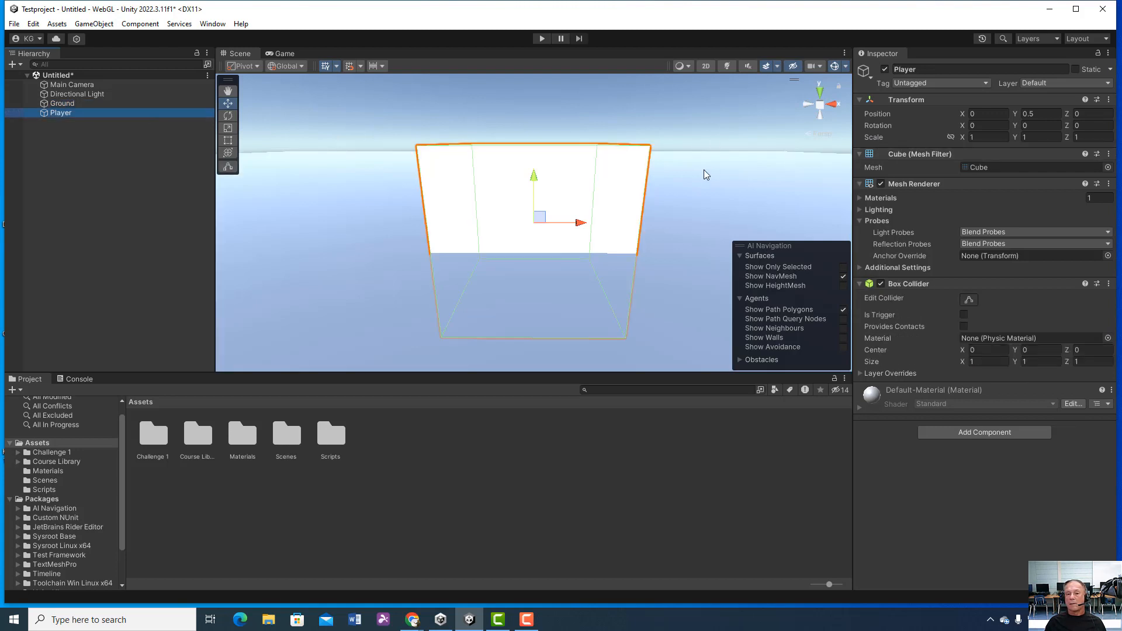
pyautogui.click(1041, 114)
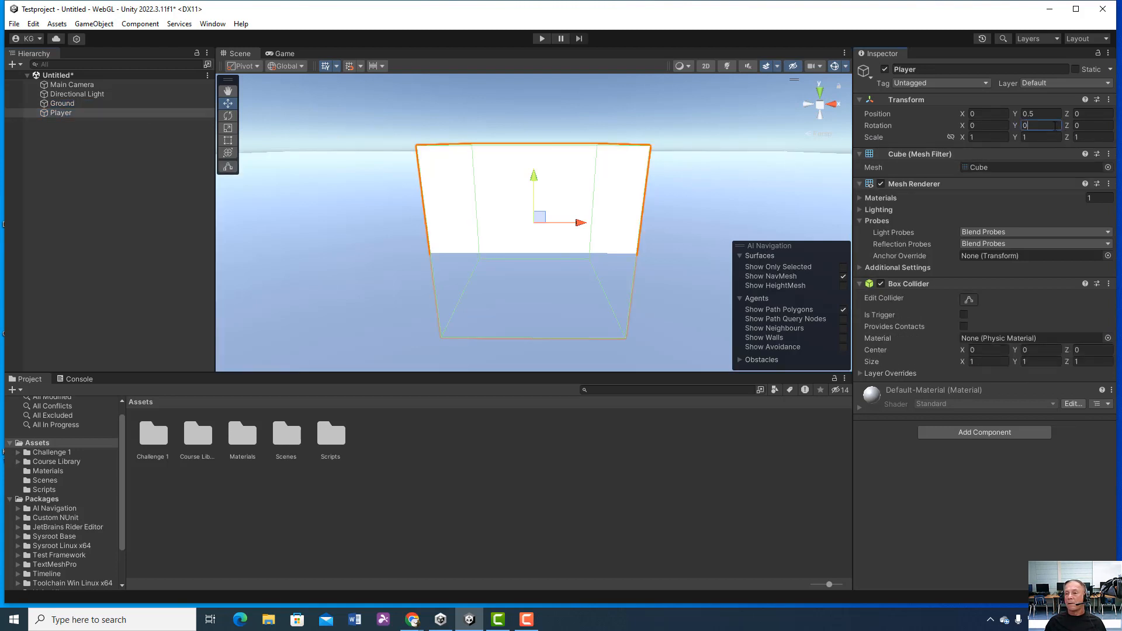
pyautogui.click(77, 113)
# Step: Set the Ground plane's Y position to 0 and check how the Player cube sits on it
pyautogui.click(78, 105)
pyautogui.click(1031, 114)
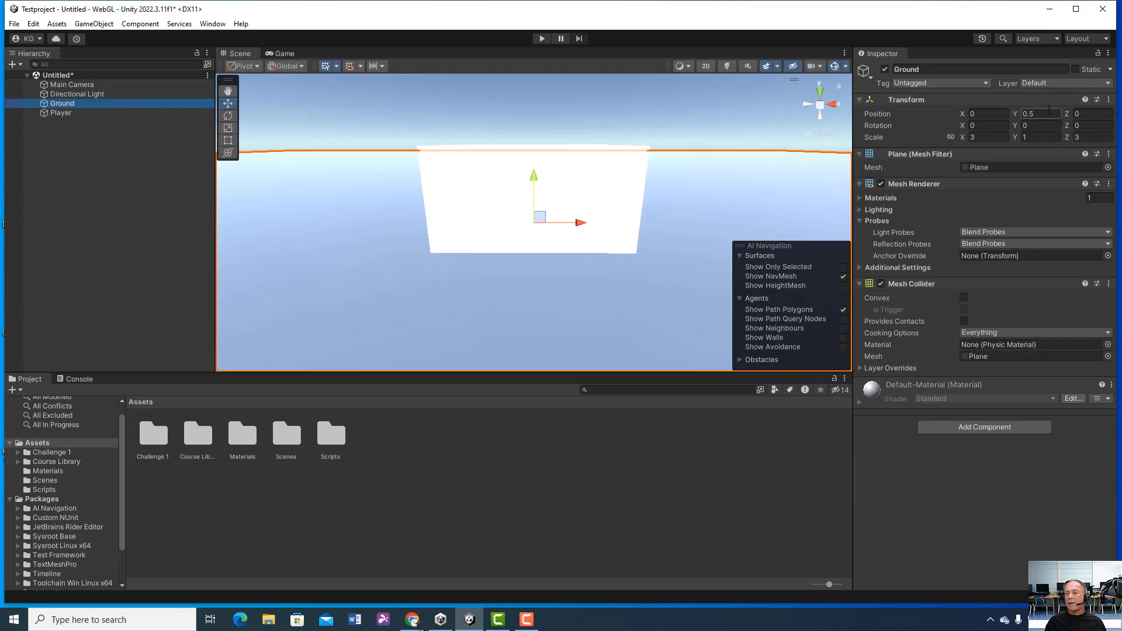
pyautogui.write('0')
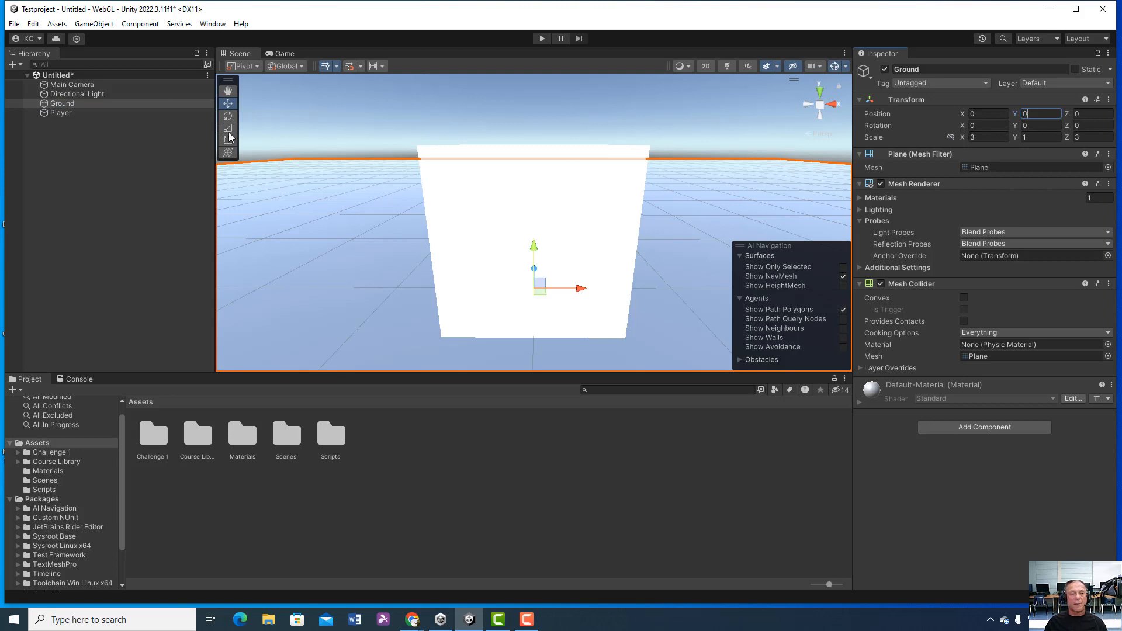
pyautogui.click(108, 101)
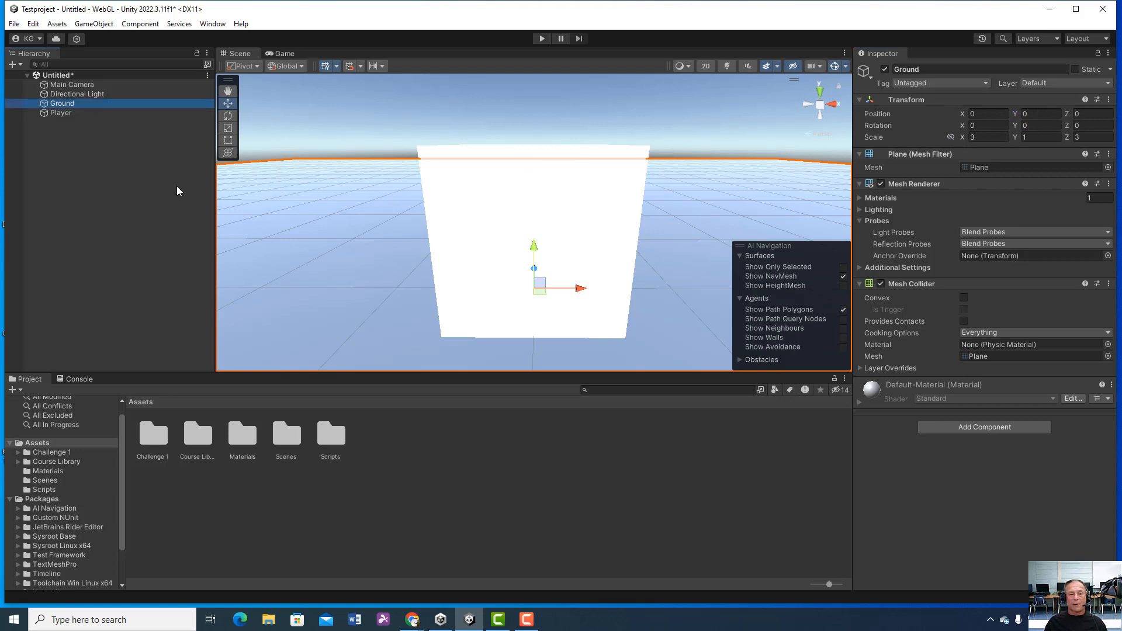
pyautogui.doubleClick(91, 105)
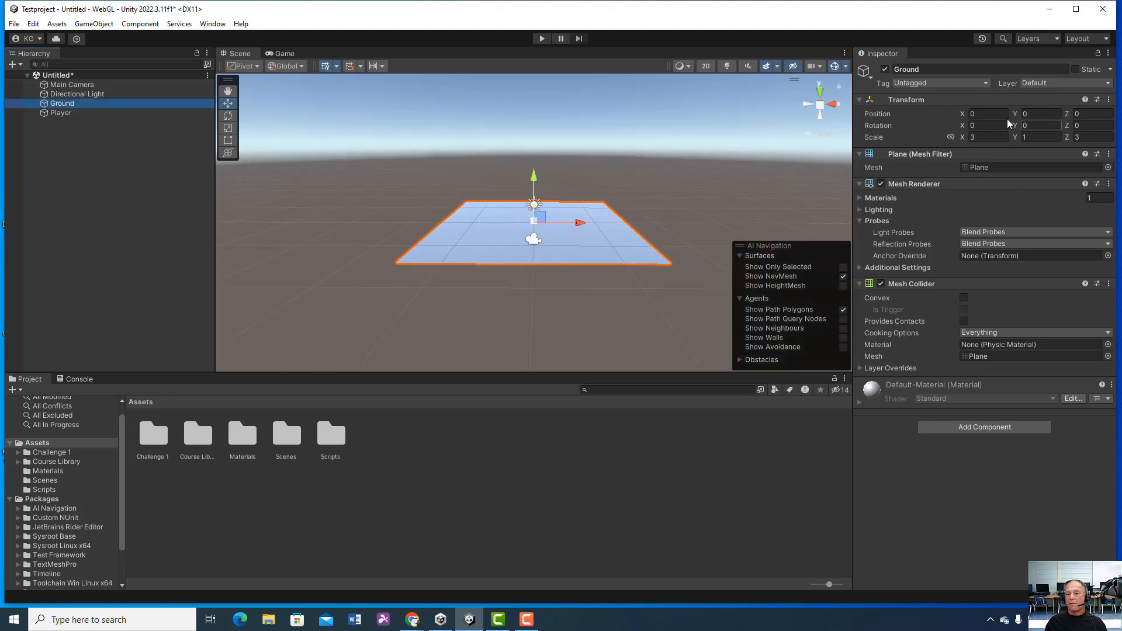
pyautogui.doubleClick(85, 113)
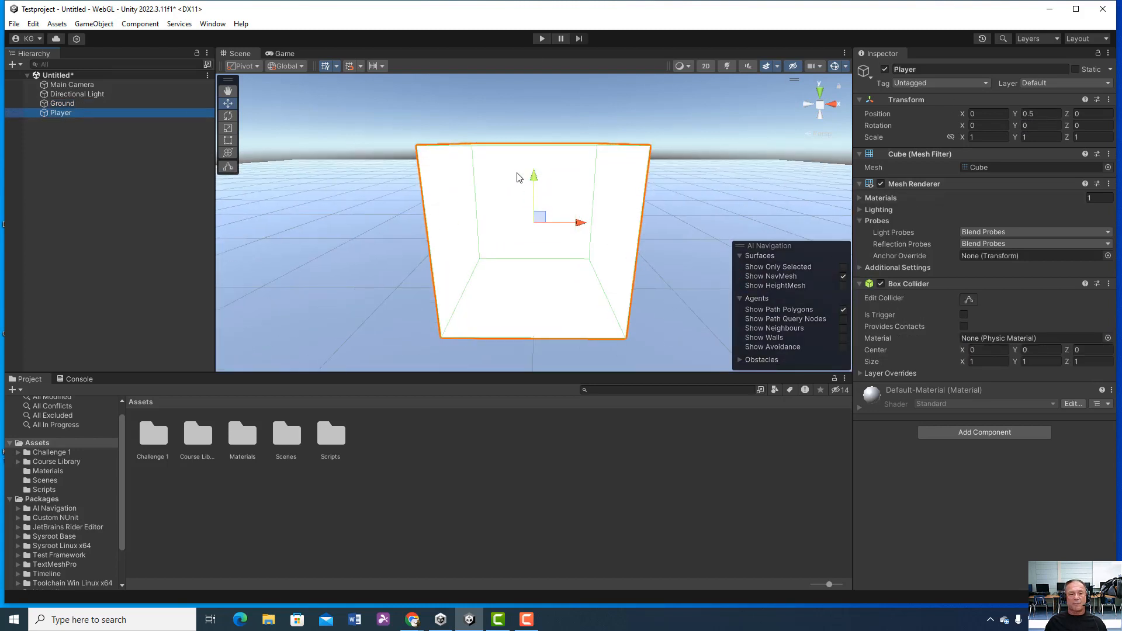
# Step: Examine the Player cube and the Ground plane in the Scene view from farther away, framing each object in turn
pyautogui.scroll(-1, 601, 219)
pyautogui.scroll(-5, 601, 219)
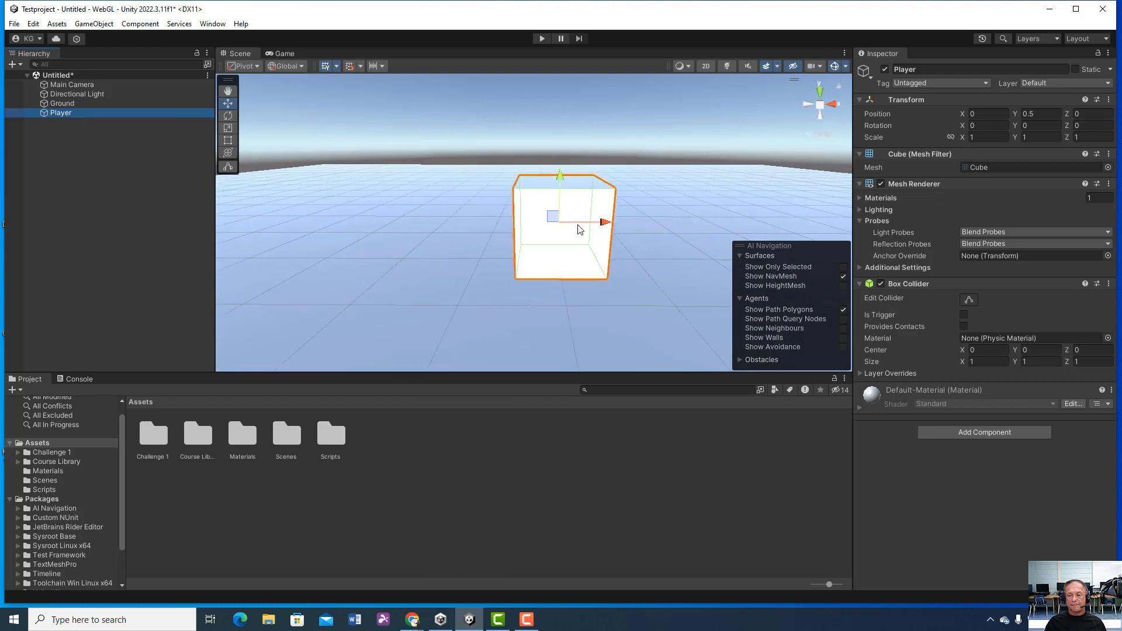
pyautogui.scroll(-6, 577, 236)
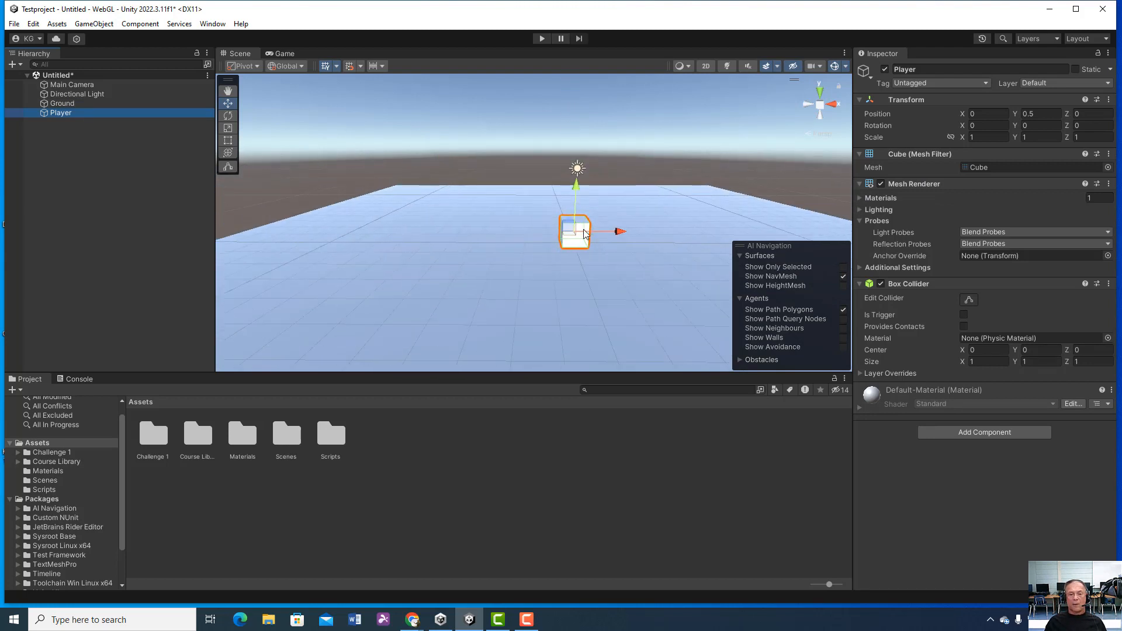
pyautogui.scroll(-1, 585, 236)
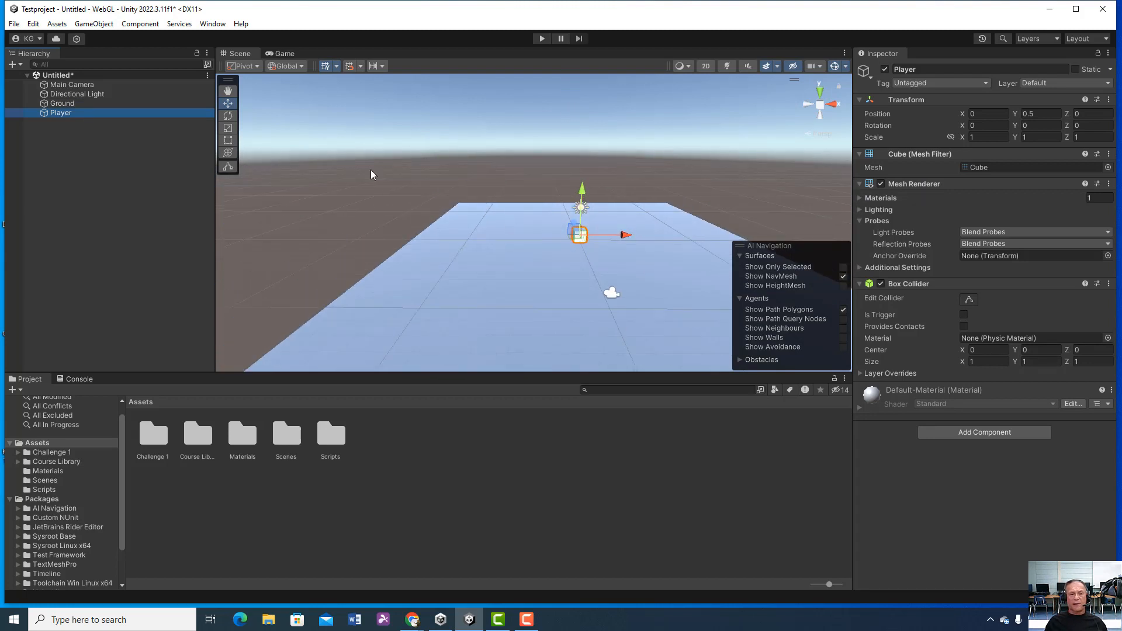
pyautogui.click(80, 104)
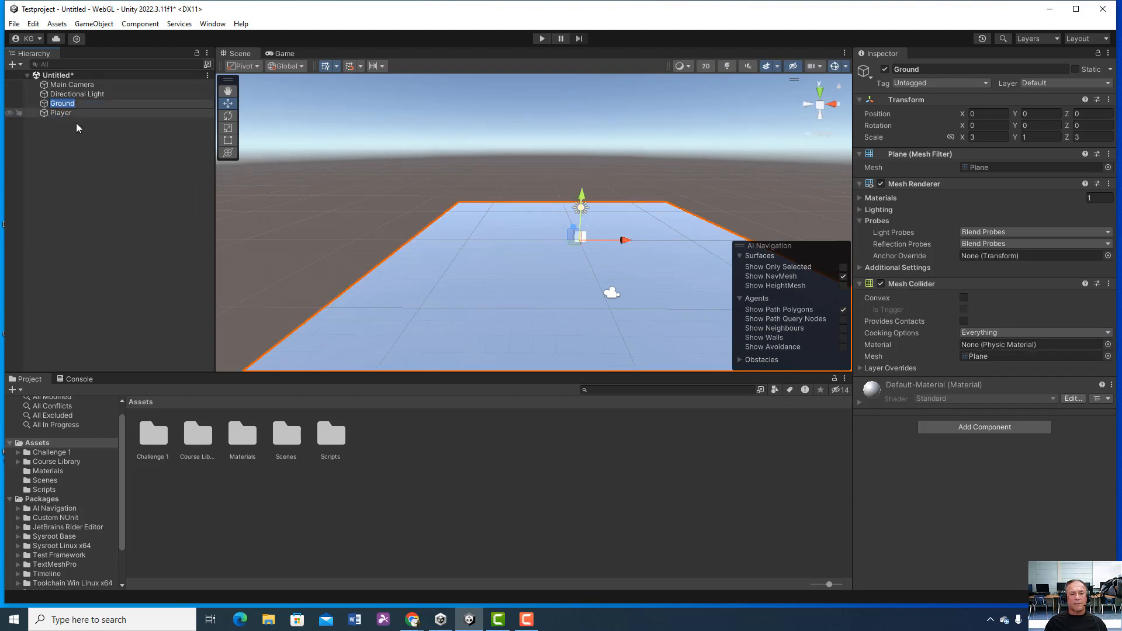
pyautogui.click(76, 122)
pyautogui.doubleClick(66, 104)
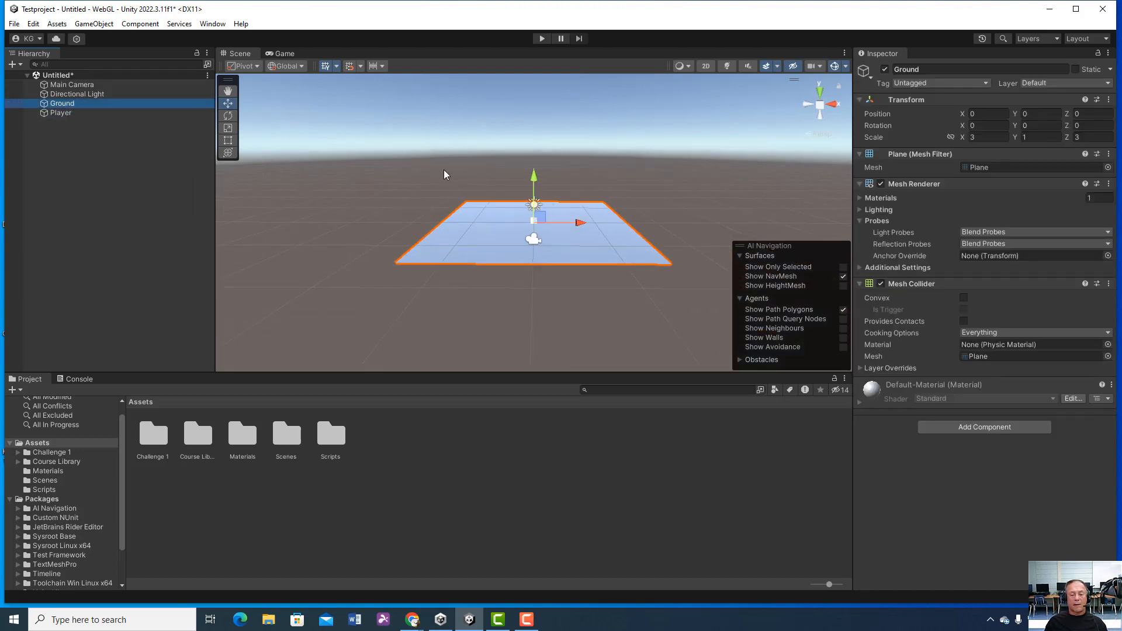
pyautogui.doubleClick(56, 112)
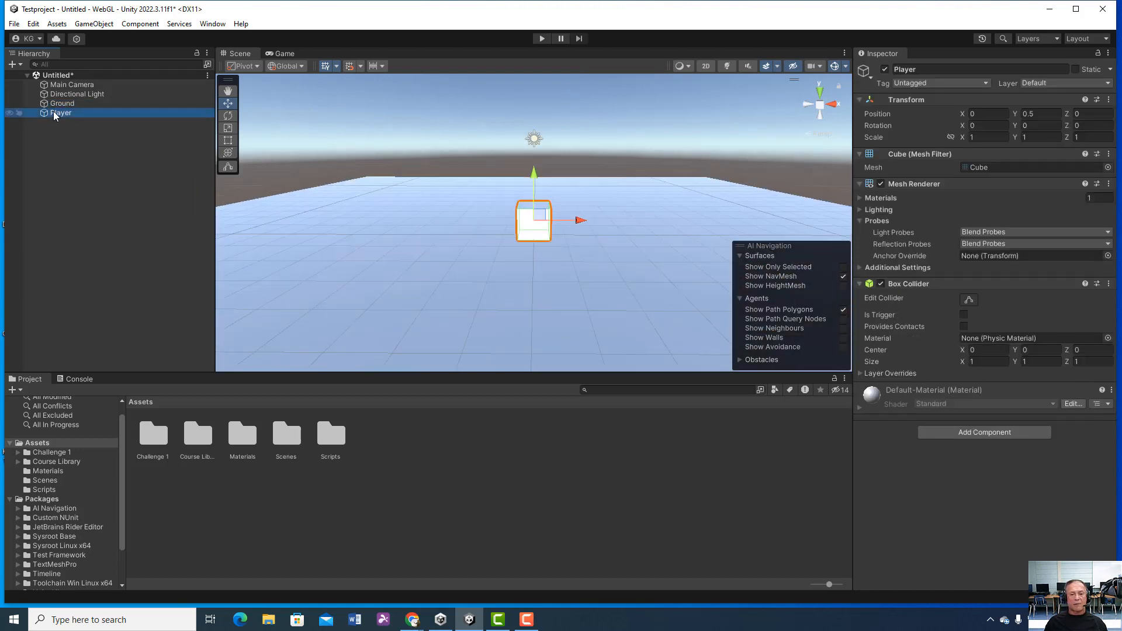
# Step: Inspect the Player cube's contact with the Ground plane from different angles, ending with the whole plane framed
pyautogui.click(690, 270)
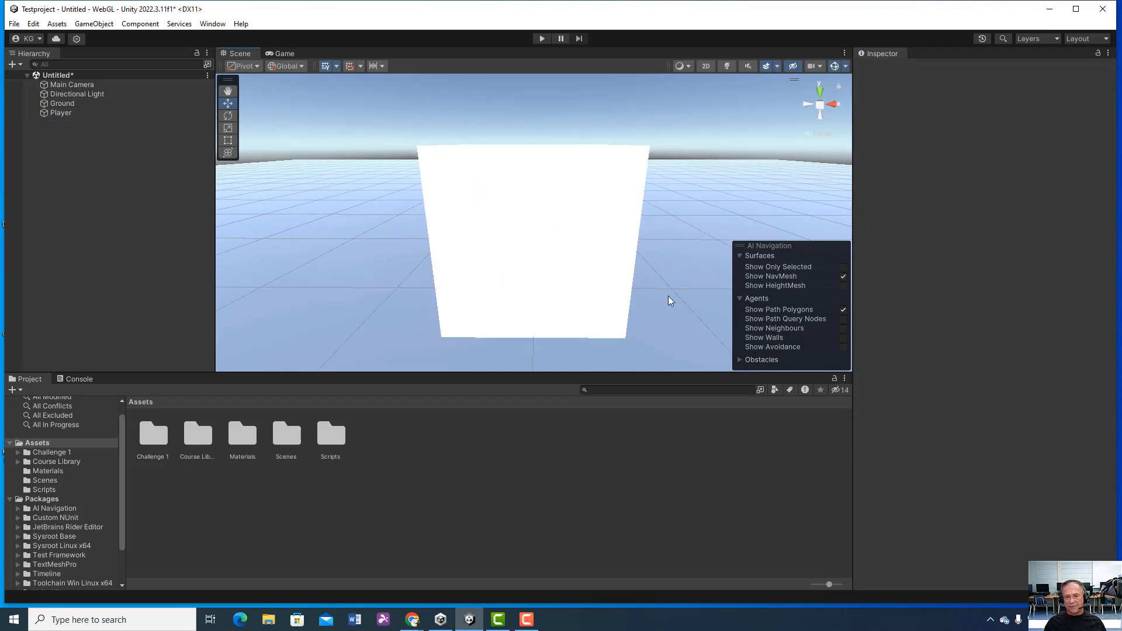
pyautogui.keyDown('alt'); pyautogui.moveTo(669, 299); pyautogui.dragTo(592, 309); pyautogui.keyUp('alt')
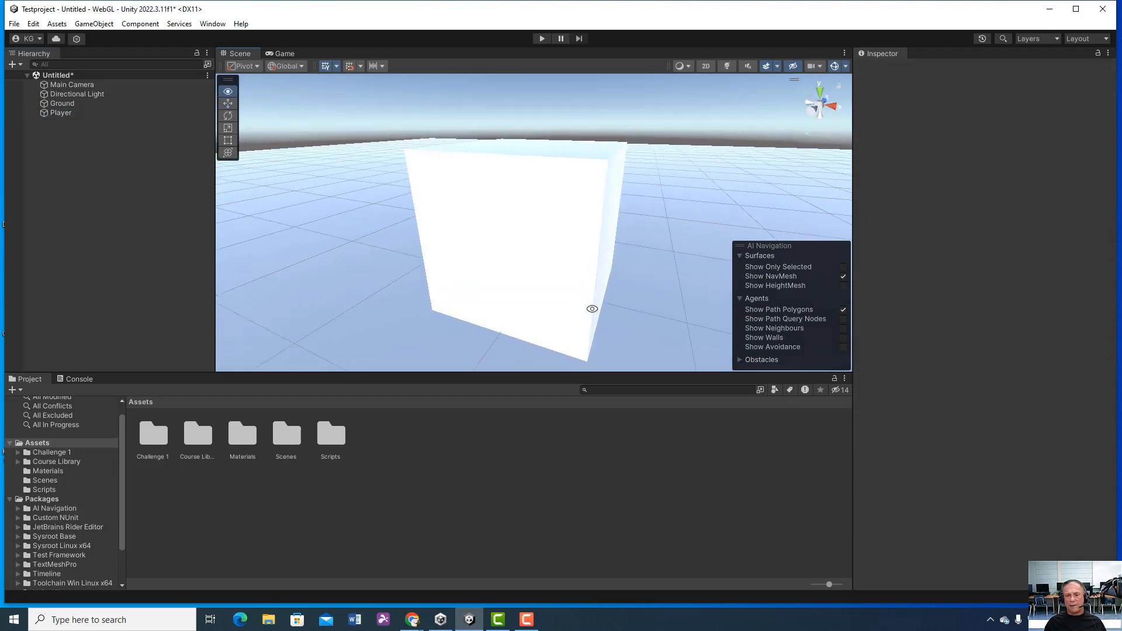
pyautogui.click(82, 112)
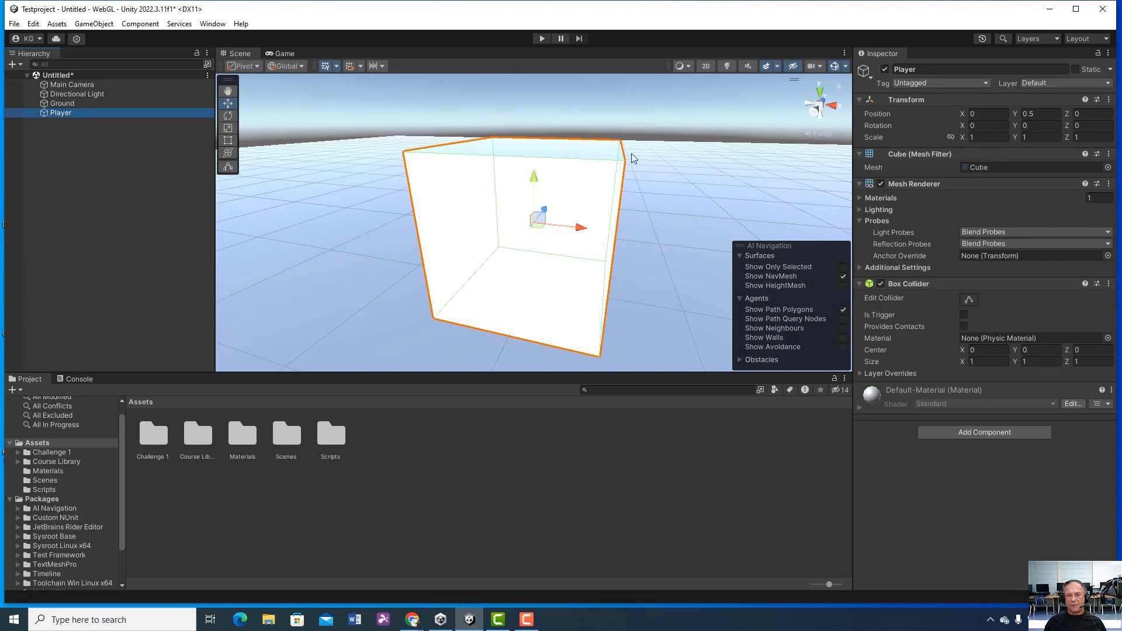
pyautogui.keyDown('alt'); pyautogui.moveTo(508, 319); pyautogui.dragTo(555, 309); pyautogui.keyUp('alt')
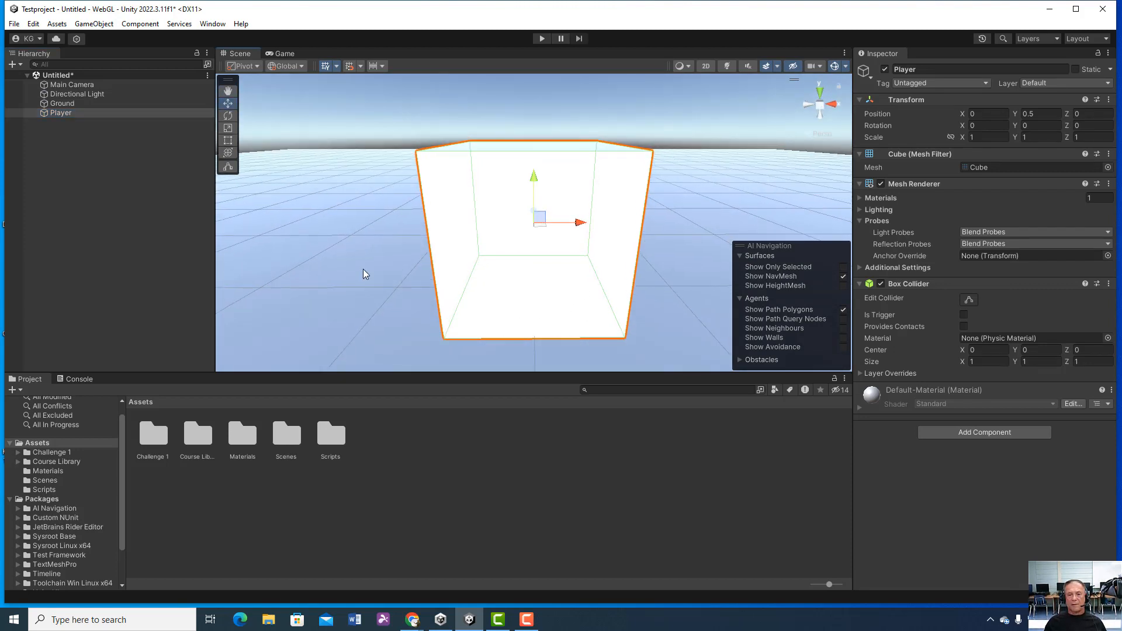
pyautogui.click(86, 103)
pyautogui.click(84, 104)
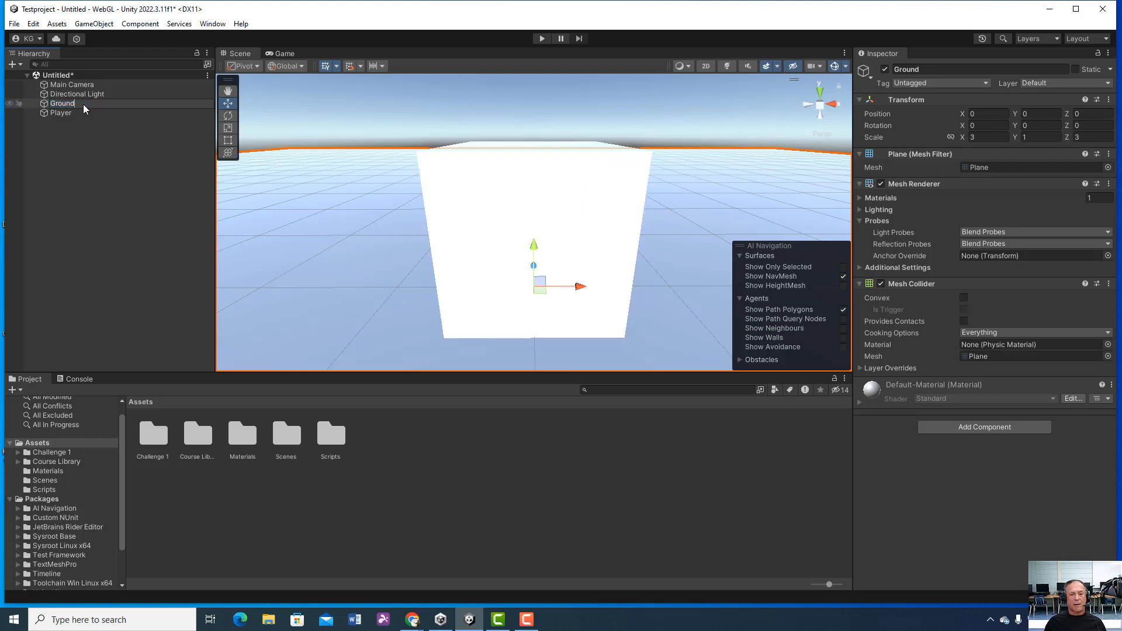
pyautogui.doubleClick(46, 103)
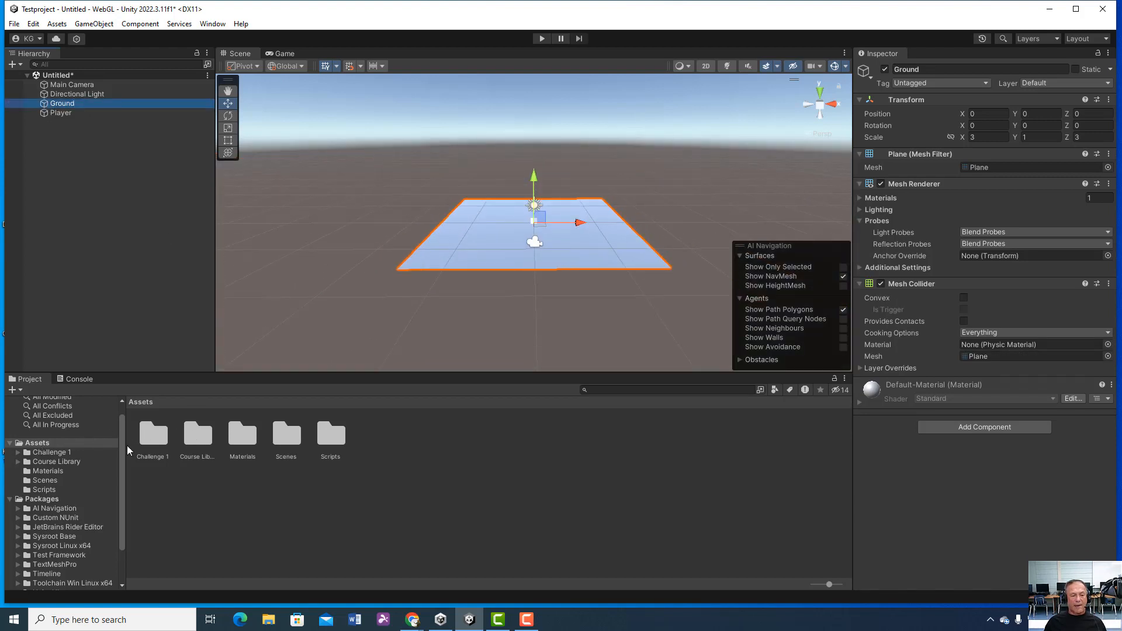
# Step: Look up the option for creating a new folder inside Assets, without creating one
pyautogui.click(43, 443)
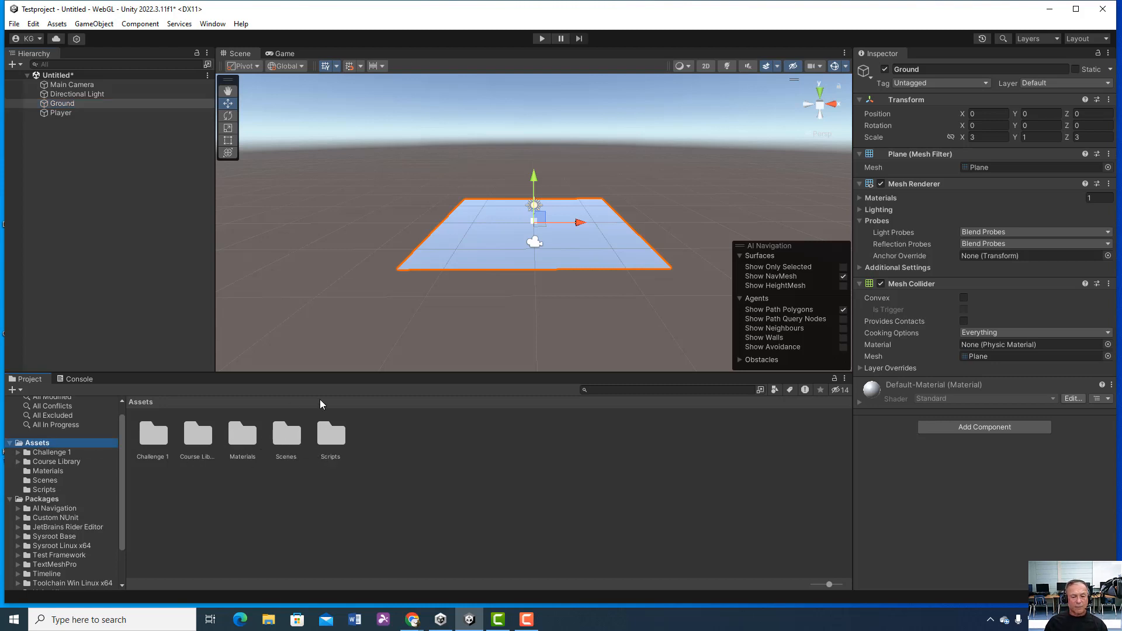
pyautogui.rightClick(385, 452)
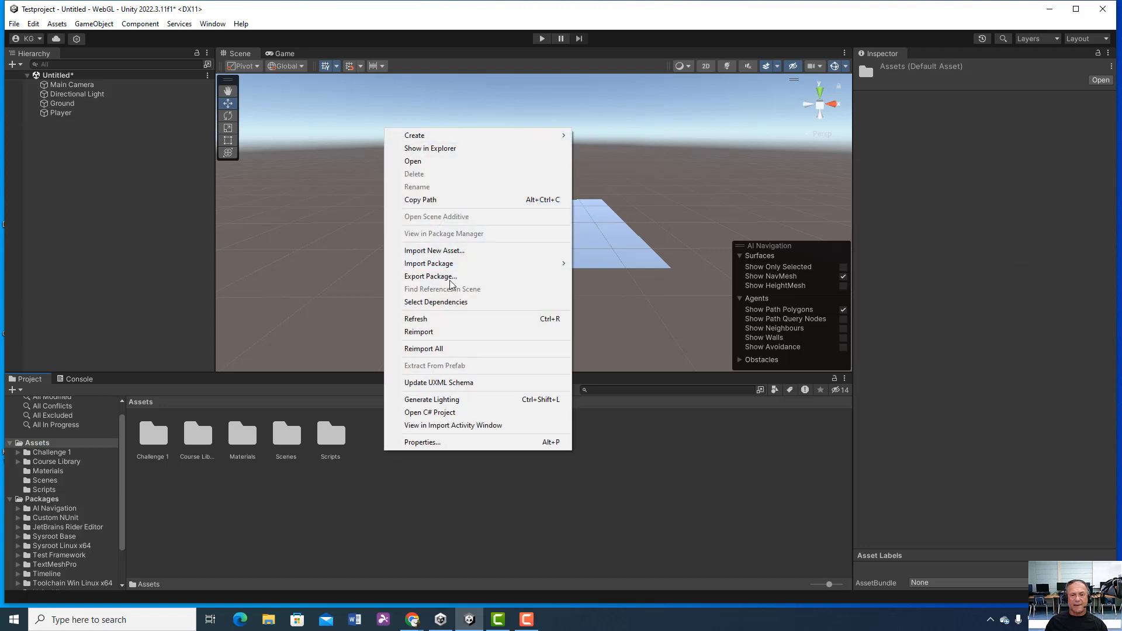
pyautogui.moveTo(450, 134)
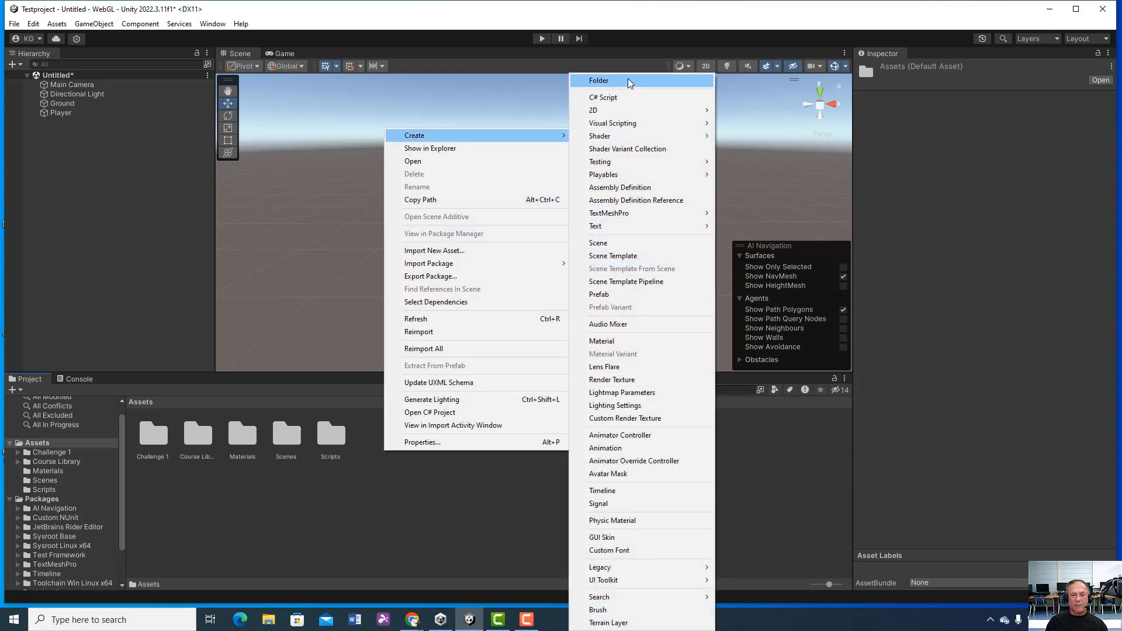
pyautogui.click(290, 477)
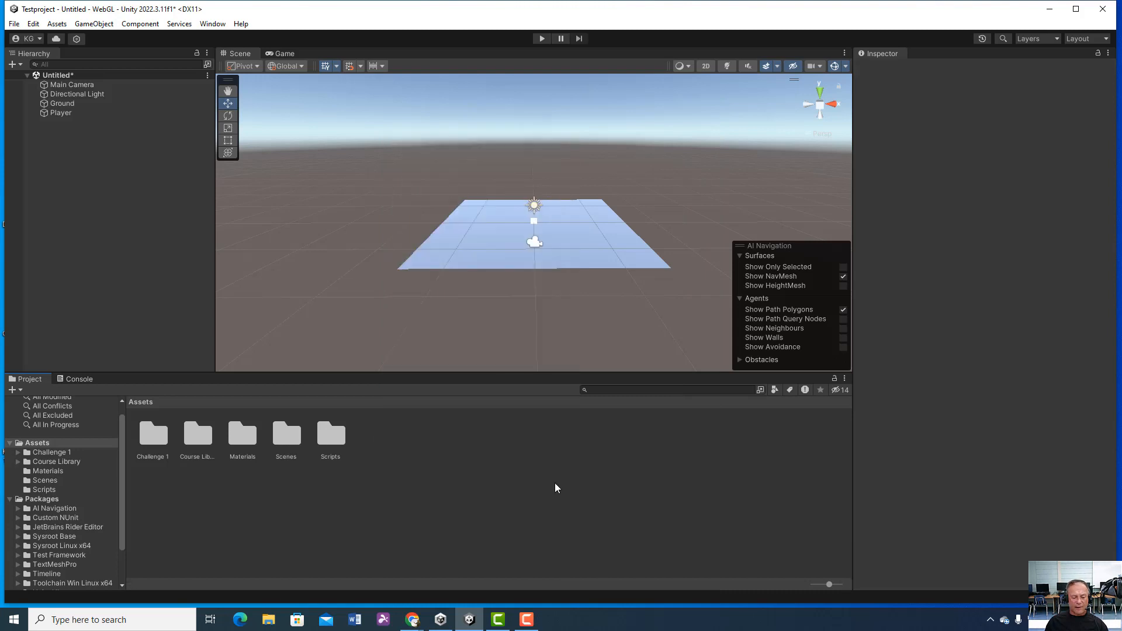
# Step: Create a new material named Blue in the Materials folder
pyautogui.doubleClick(240, 439)
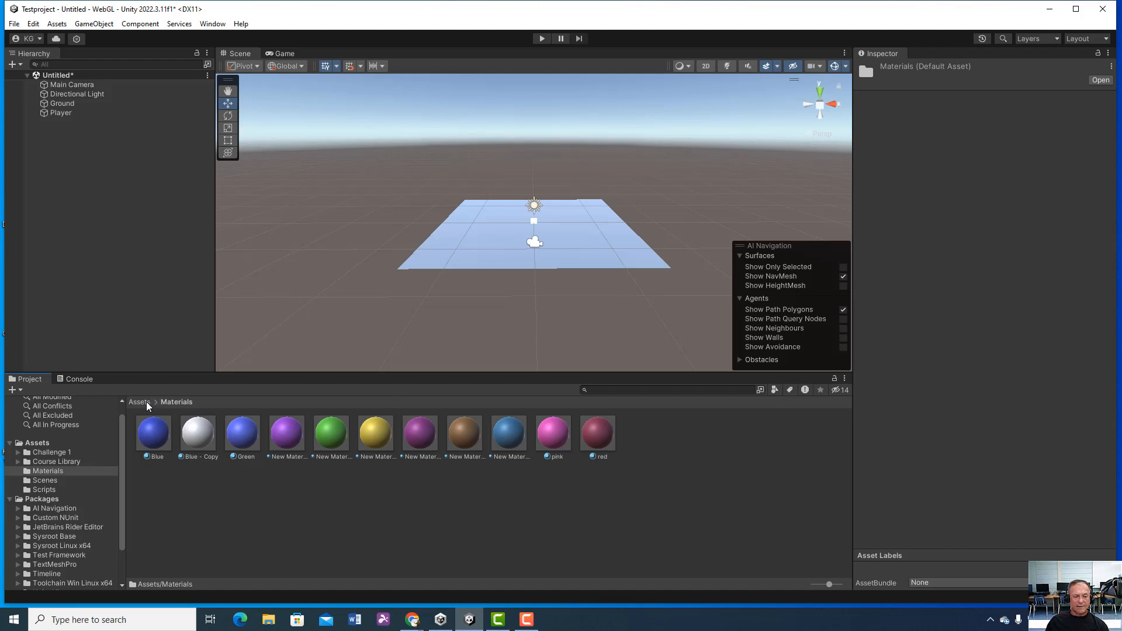
pyautogui.rightClick(563, 490)
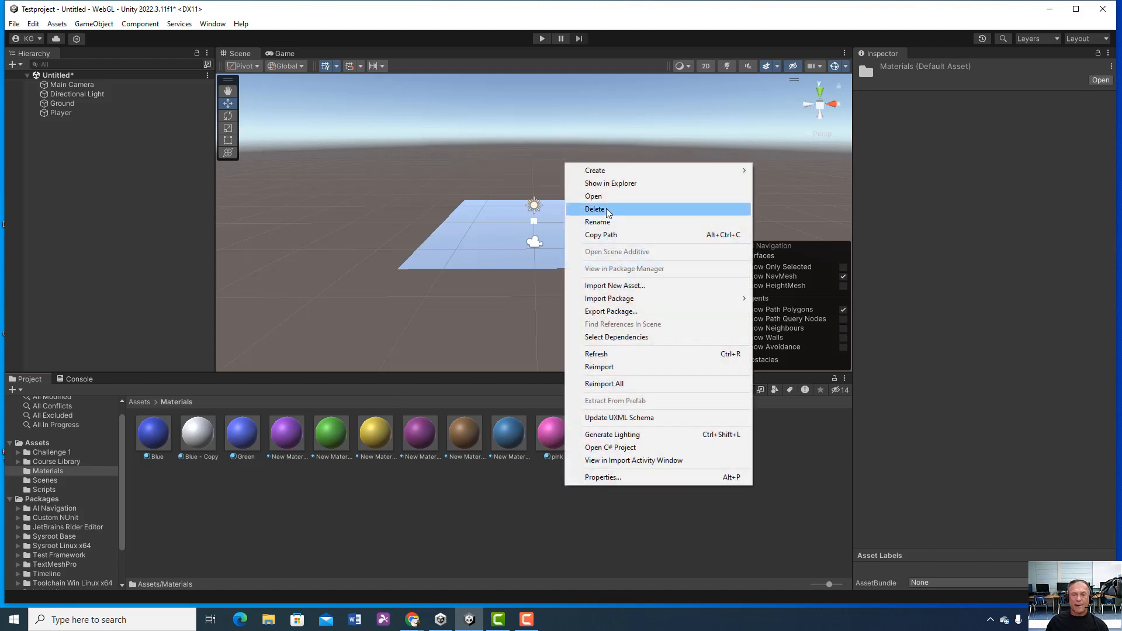
pyautogui.moveTo(627, 171)
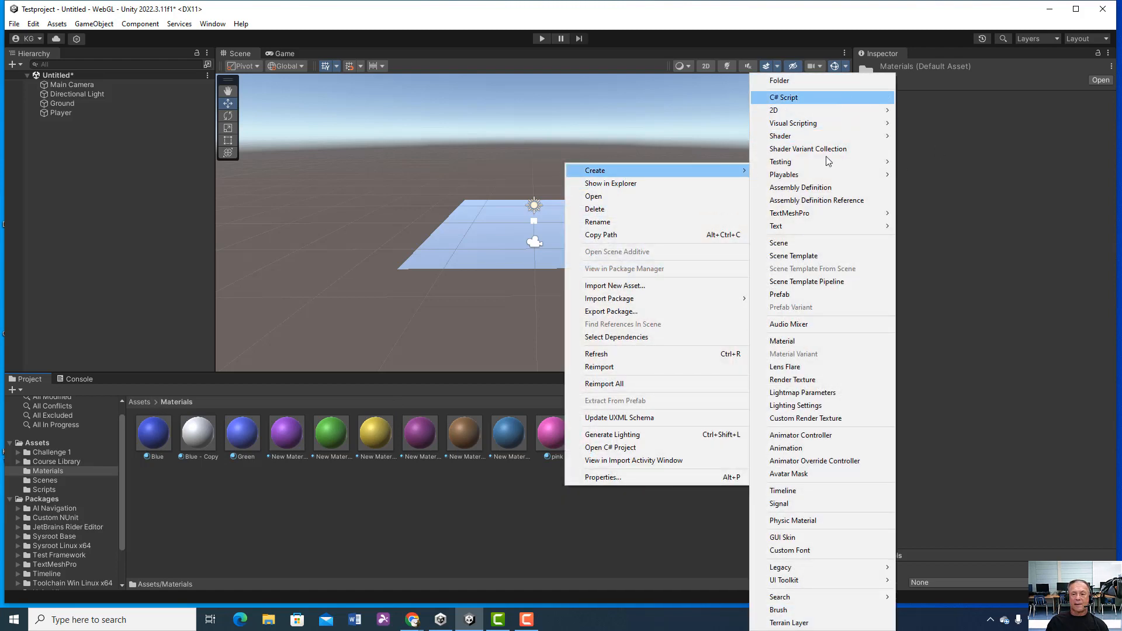
pyautogui.click(794, 342)
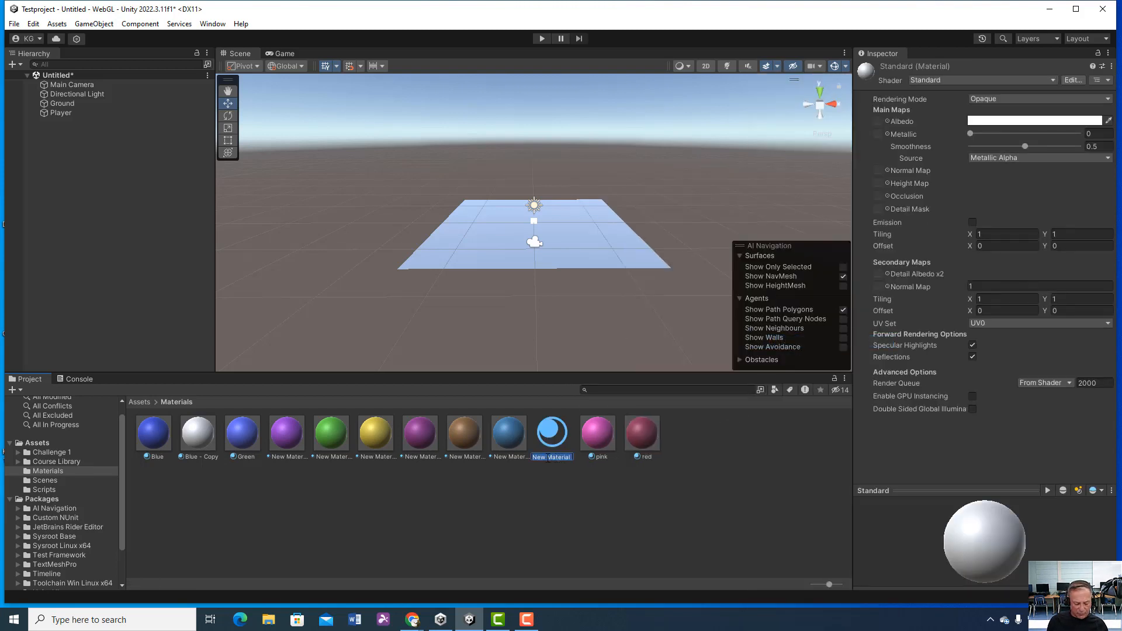
pyautogui.write('Blue')
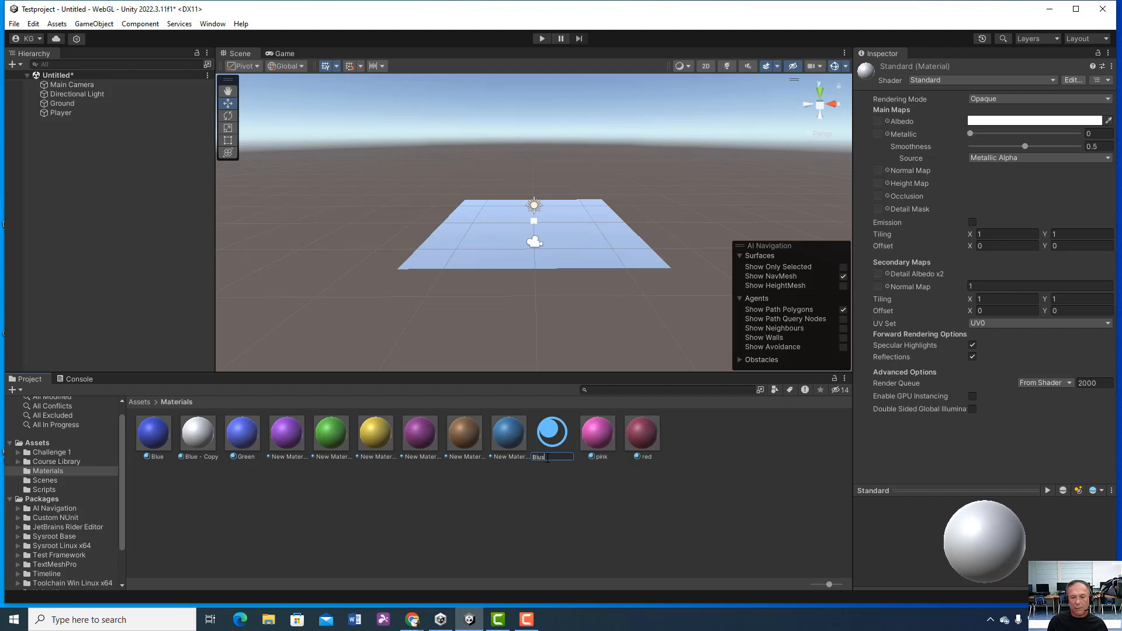
pyautogui.press('Return')
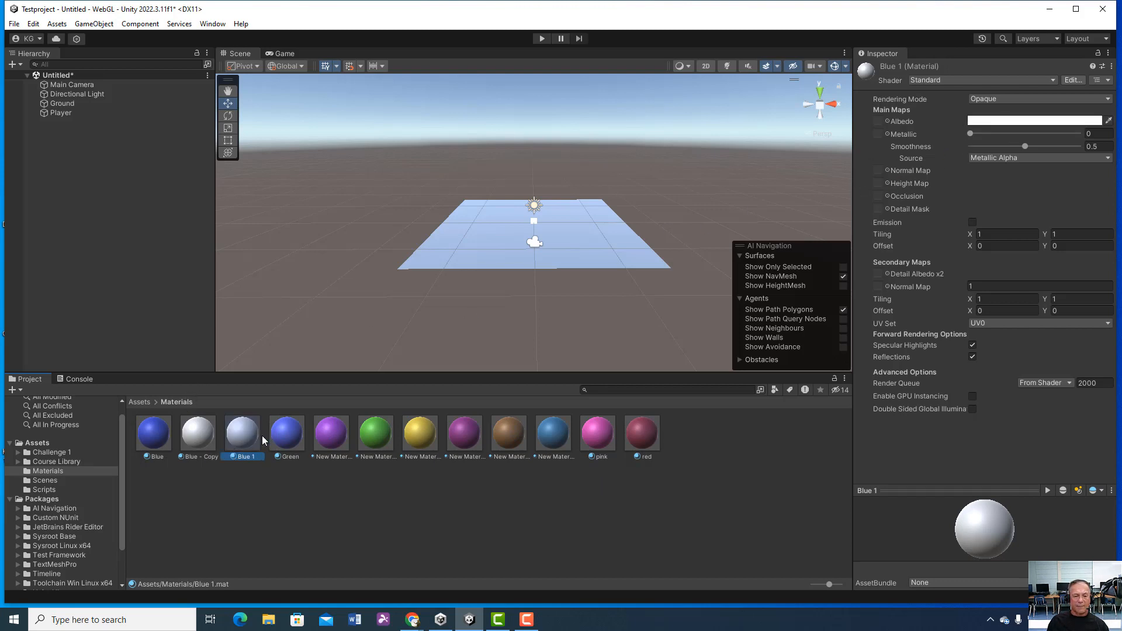
# Step: Set the new material's Albedo colour to blue, hexadecimal 2C37BF
pyautogui.click(972, 122)
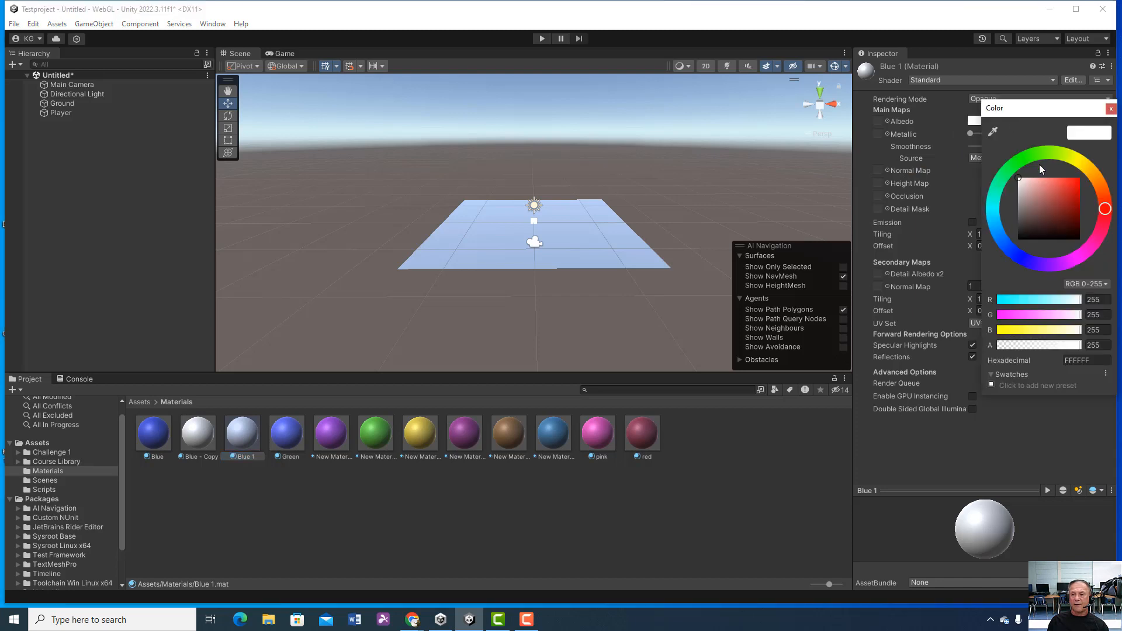
pyautogui.click(1017, 260)
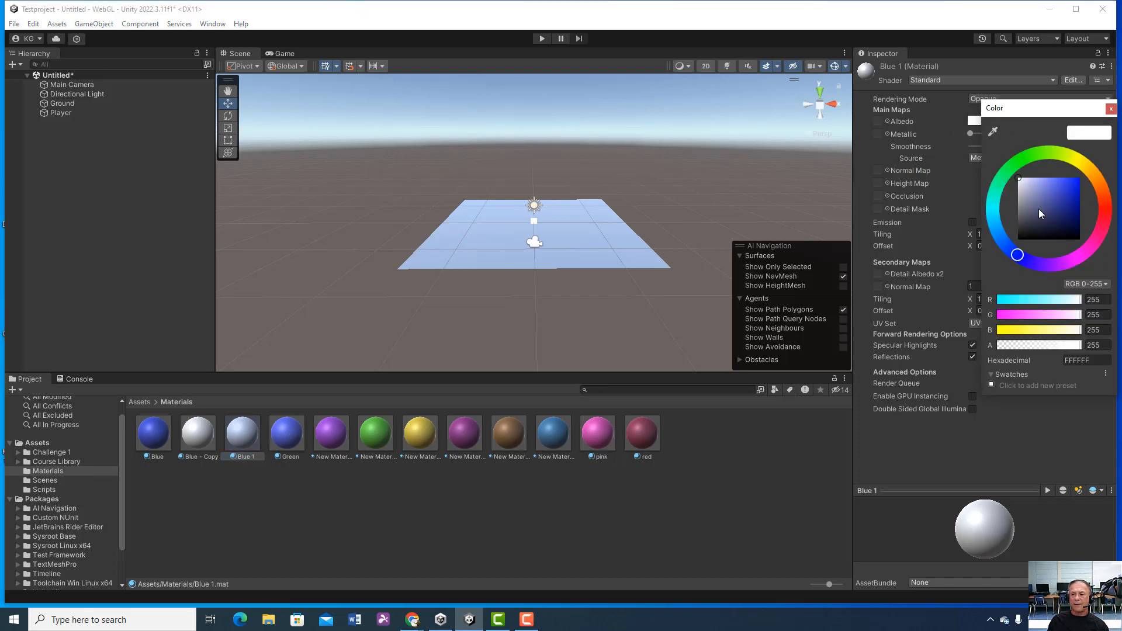
pyautogui.click(1067, 194)
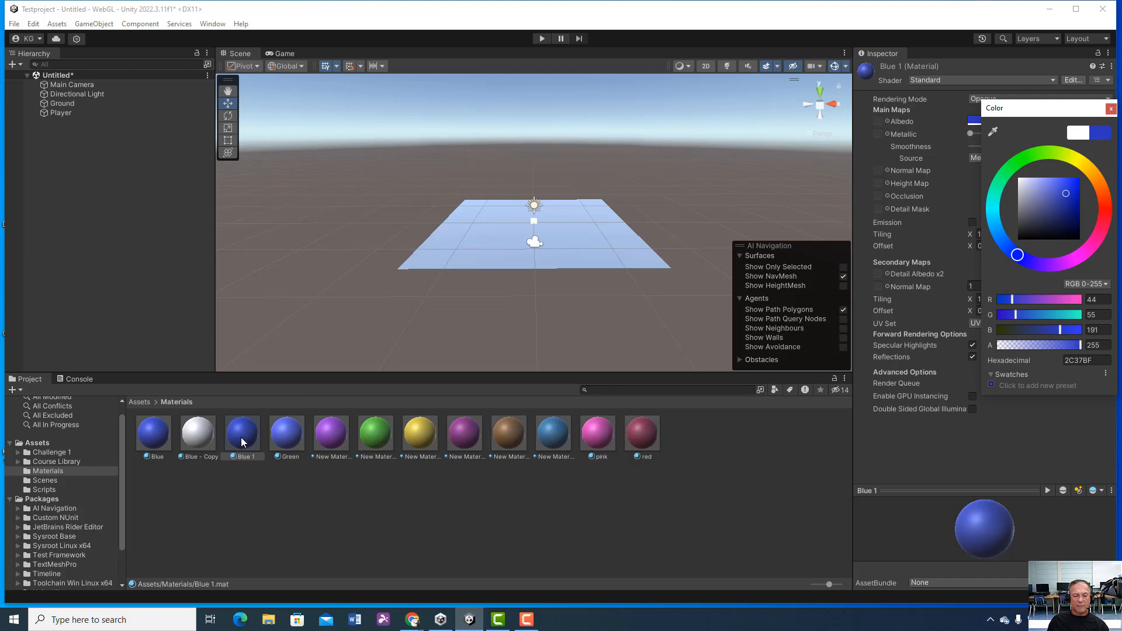
# Step: Apply the Blue 1 material to the Ground plane and the pink material to the Player cube
pyautogui.moveTo(257, 433); pyautogui.dragTo(488, 237)
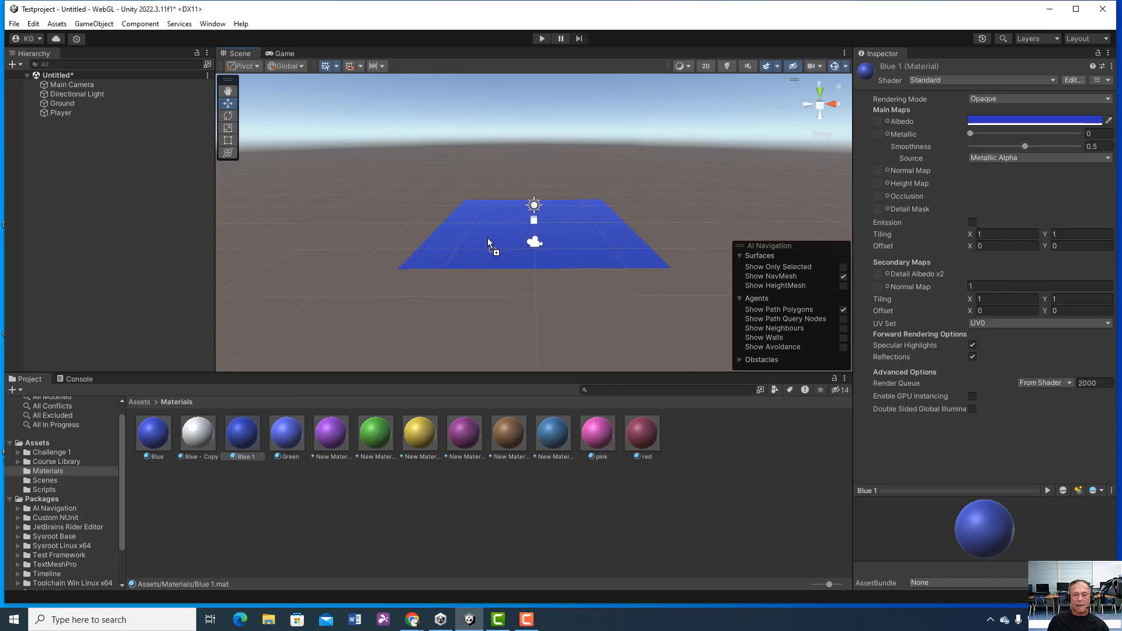
pyautogui.doubleClick(93, 112)
pyautogui.moveTo(588, 429); pyautogui.dragTo(559, 223)
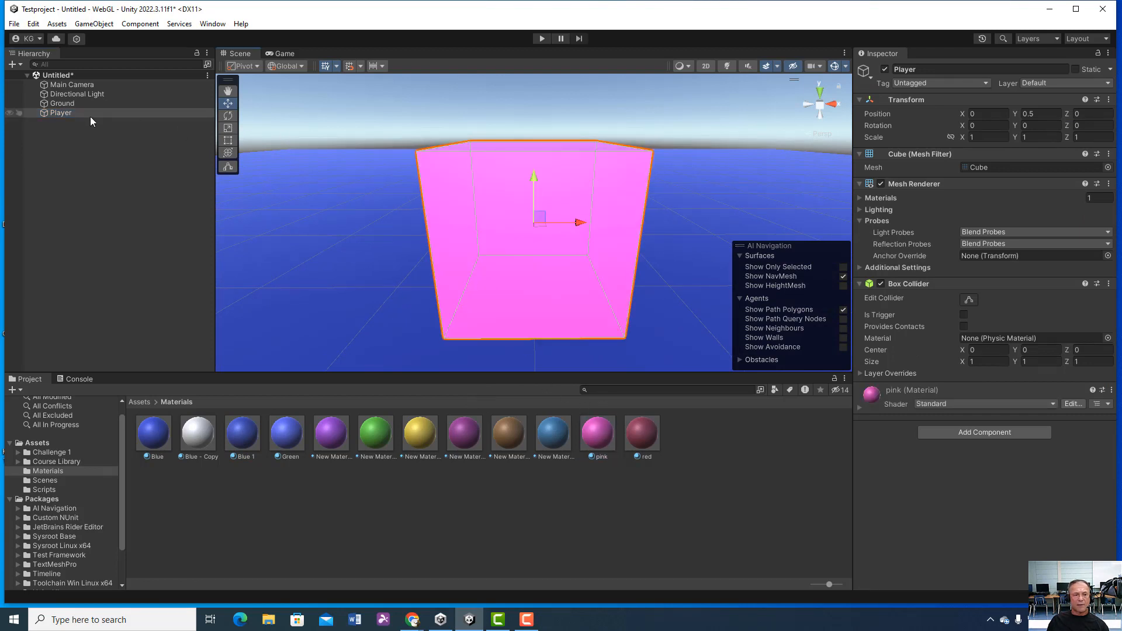
pyautogui.doubleClick(83, 104)
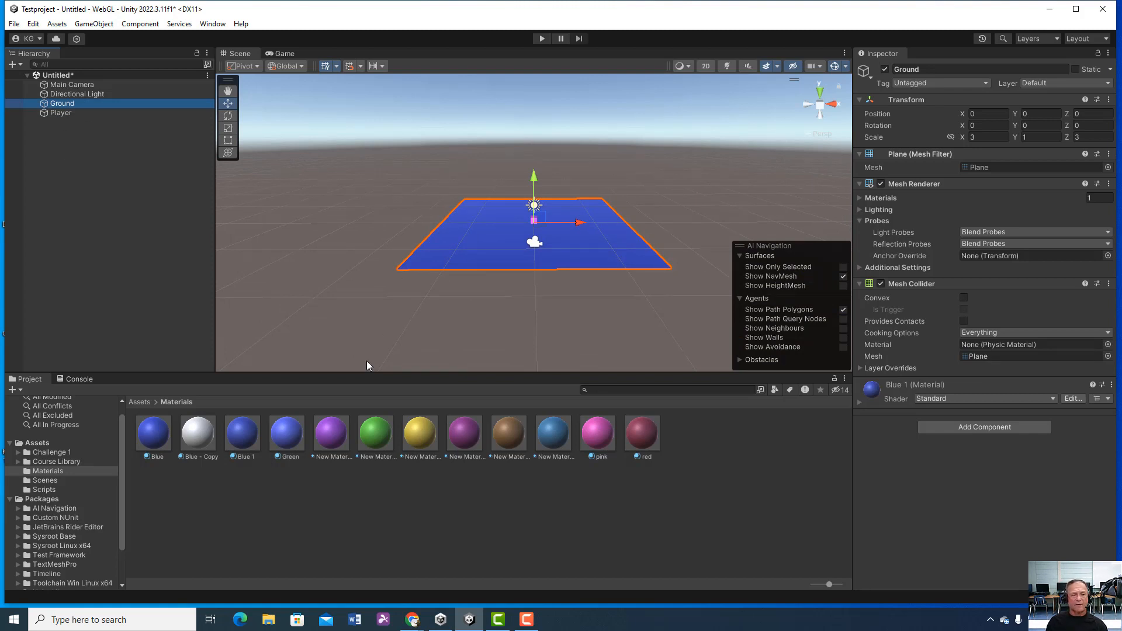
# Step: Return to the Assets folder and review the folder creation option again, leaving the existing folders as they are
pyautogui.click(143, 399)
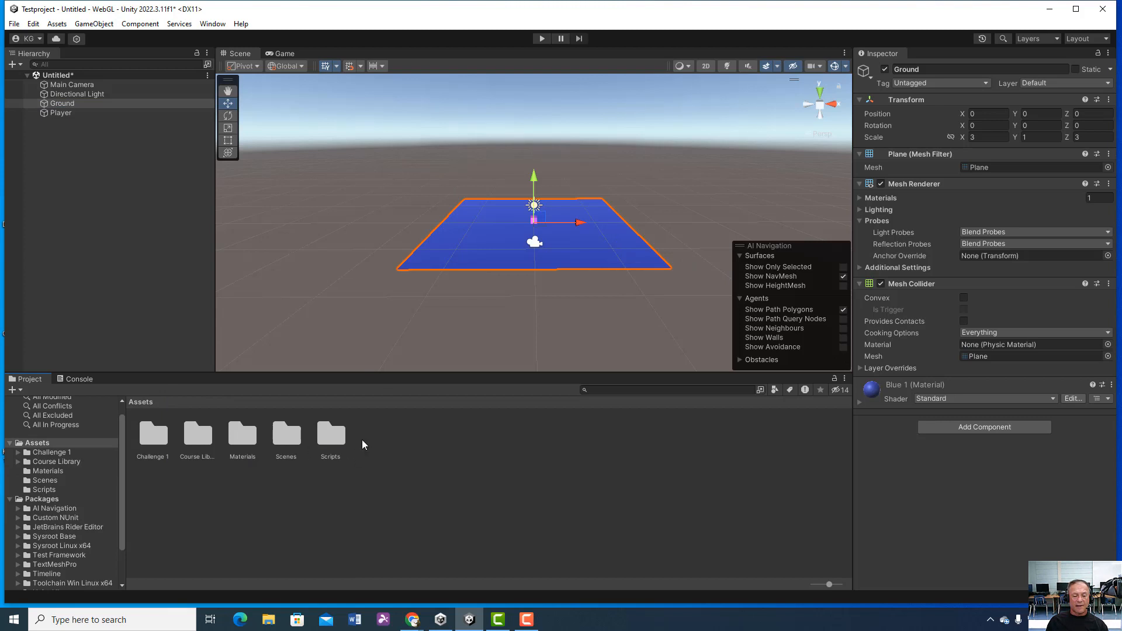
pyautogui.rightClick(406, 457)
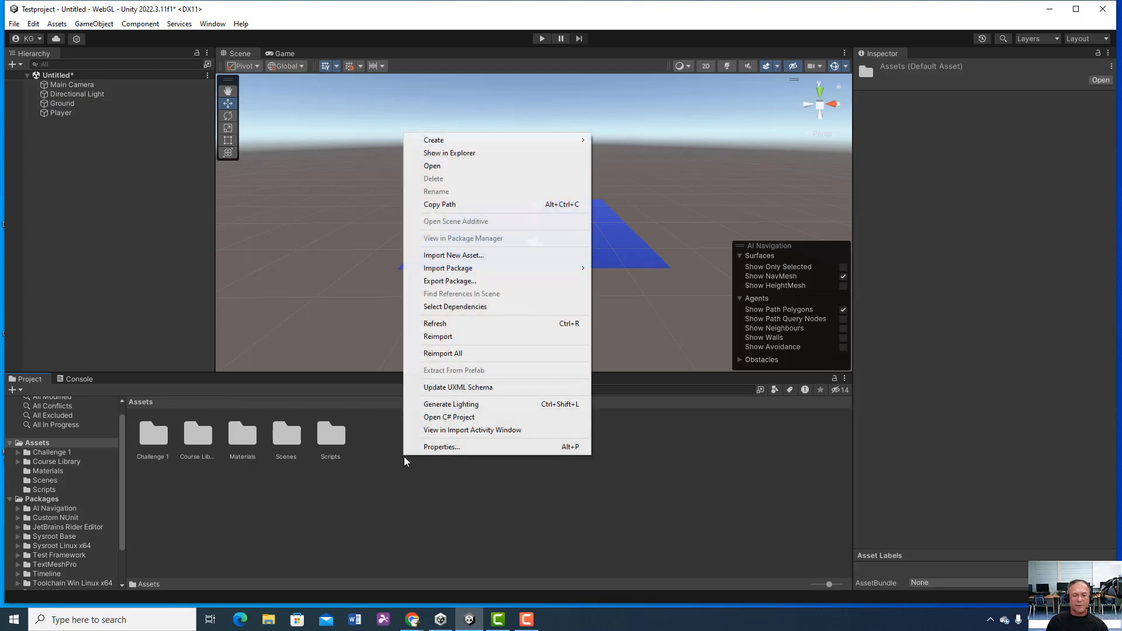
pyautogui.moveTo(488, 144)
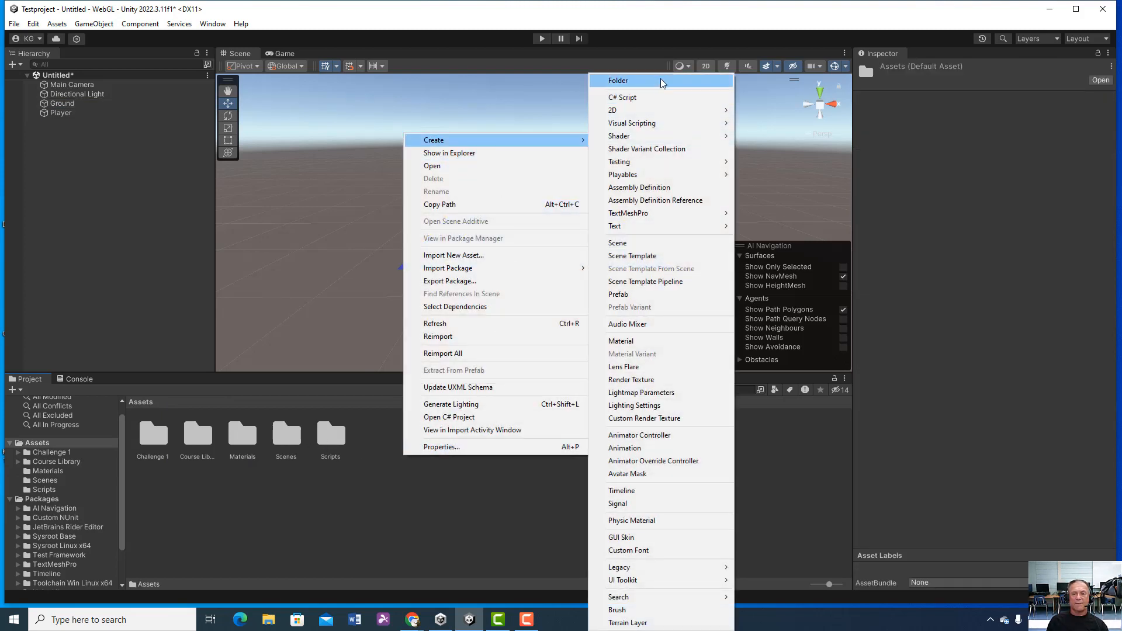
pyautogui.click(383, 511)
# Step: Create a new C# script named Practice1 in the Scripts folder
pyautogui.doubleClick(333, 439)
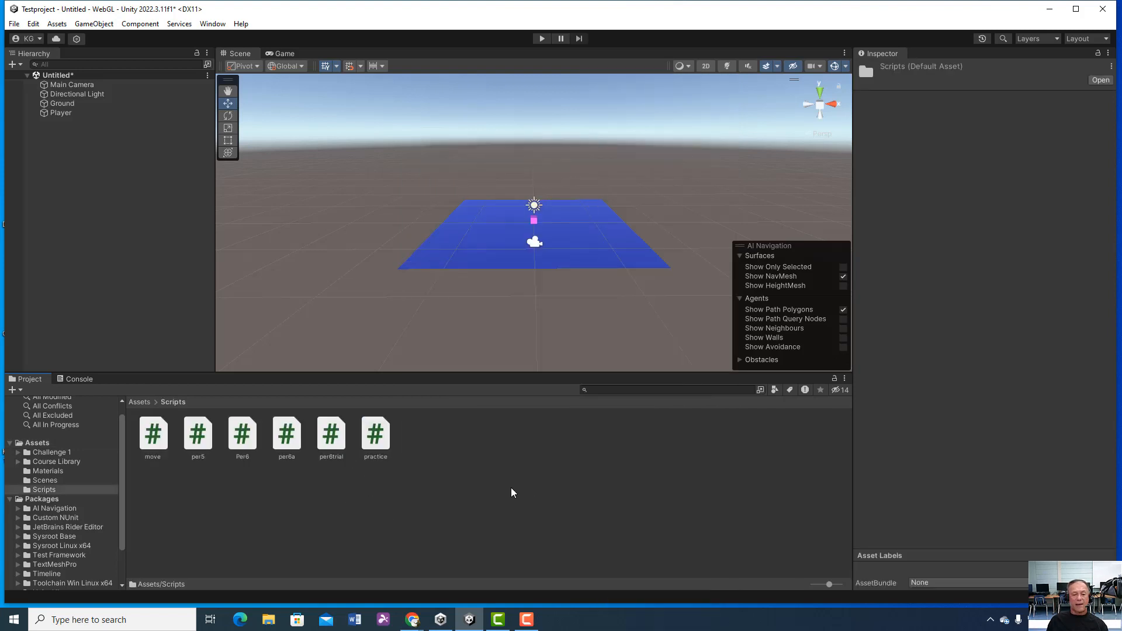
pyautogui.rightClick(448, 485)
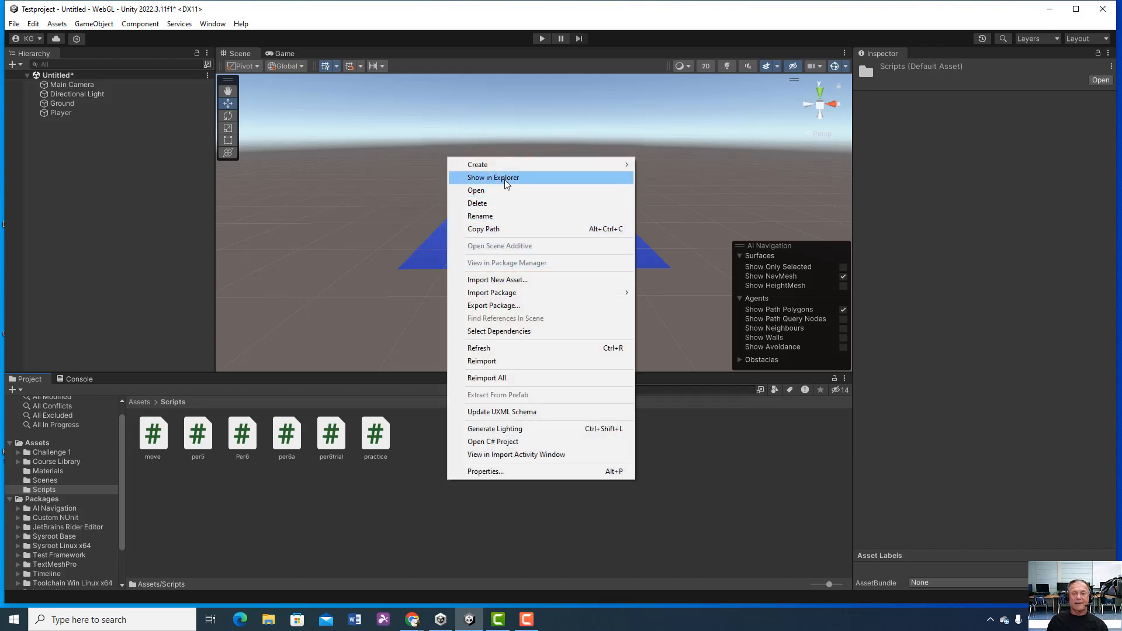
pyautogui.moveTo(506, 168)
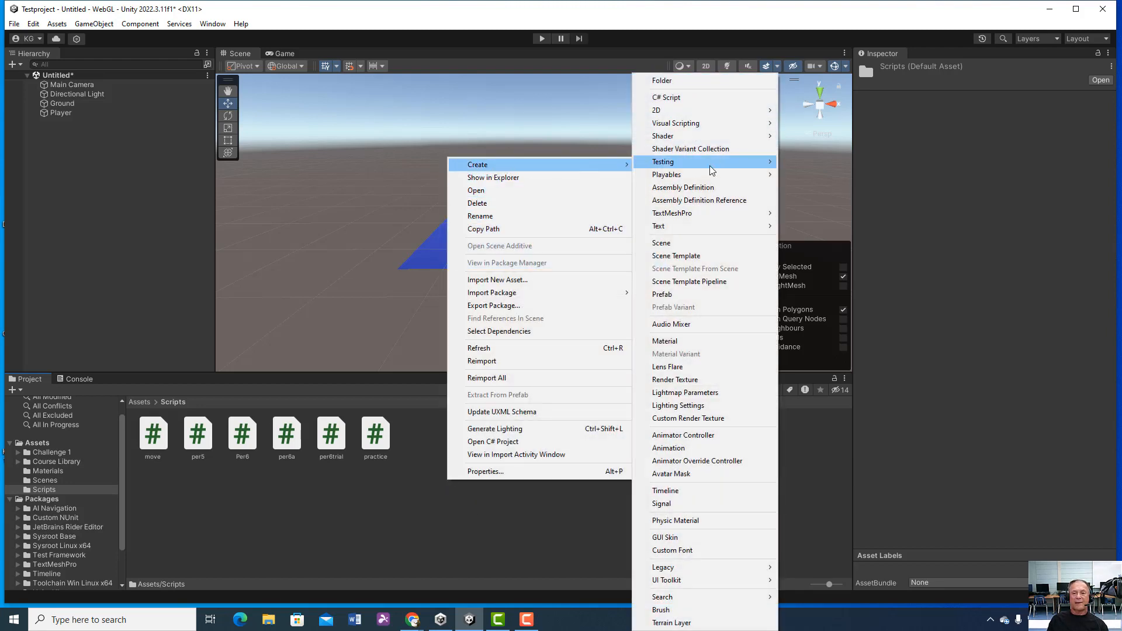
pyautogui.click(689, 97)
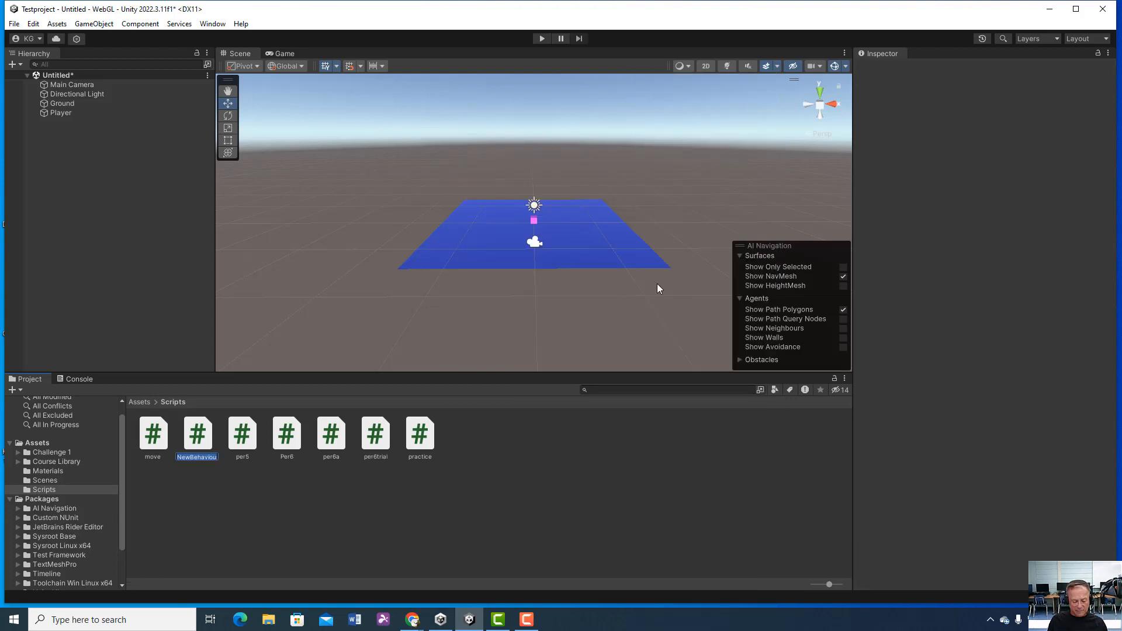
pyautogui.write('Pl')
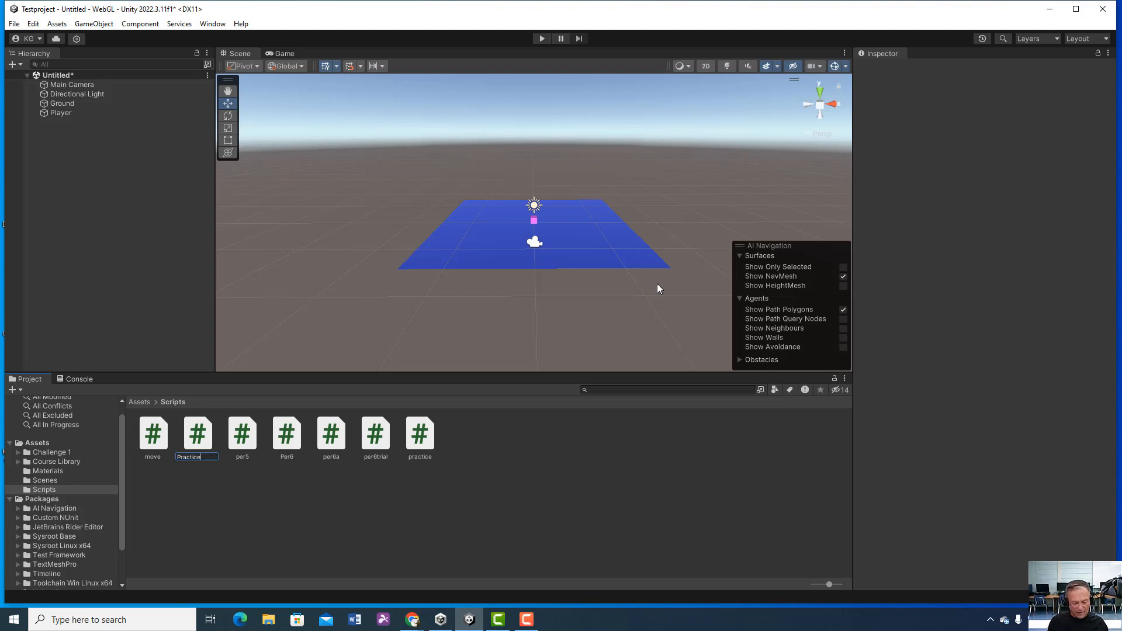
pyautogui.press('Return')
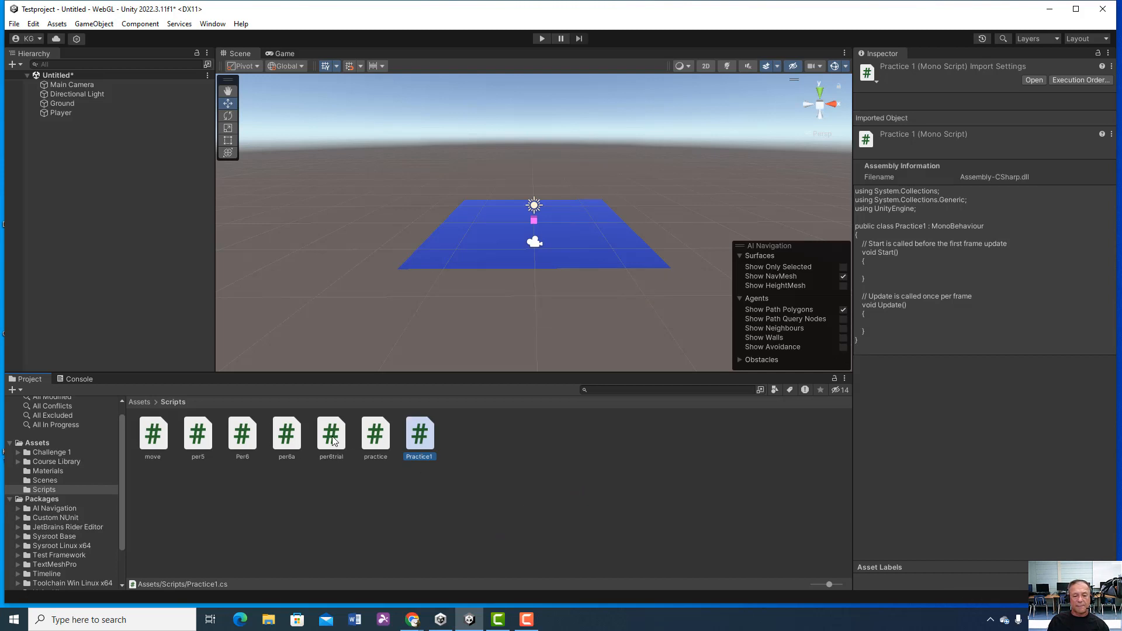
# Step: Open the existing practice script in Visual Studio and look over its Start and Update methods
pyautogui.doubleClick(372, 437)
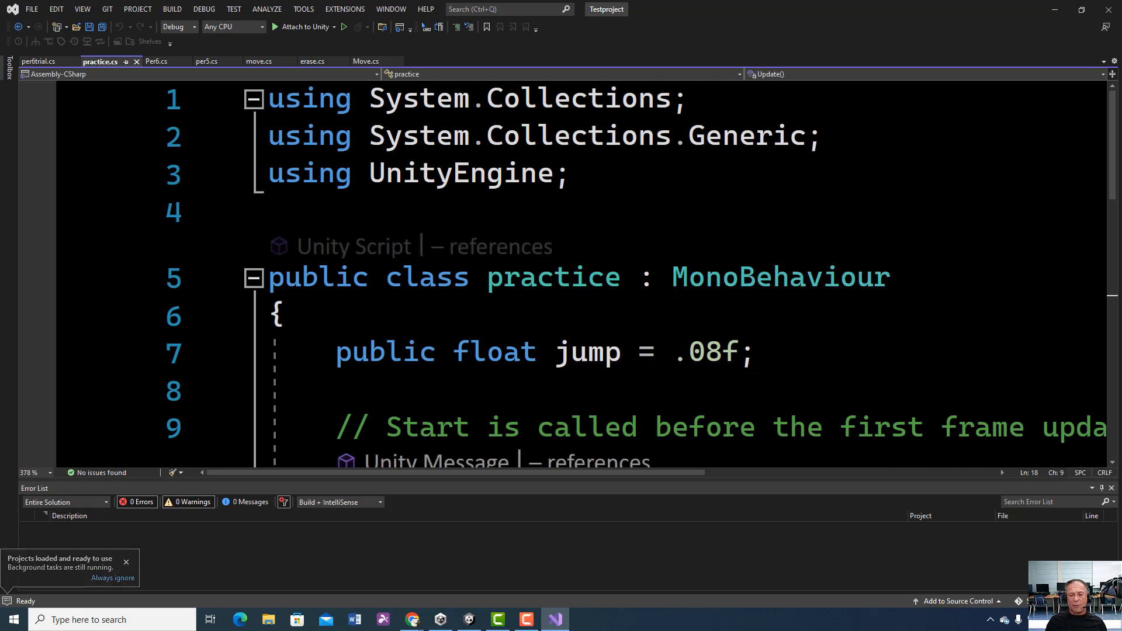
pyautogui.keyDown('ctrl'); pyautogui.scroll(-7, 561, 275); pyautogui.keyUp('ctrl')
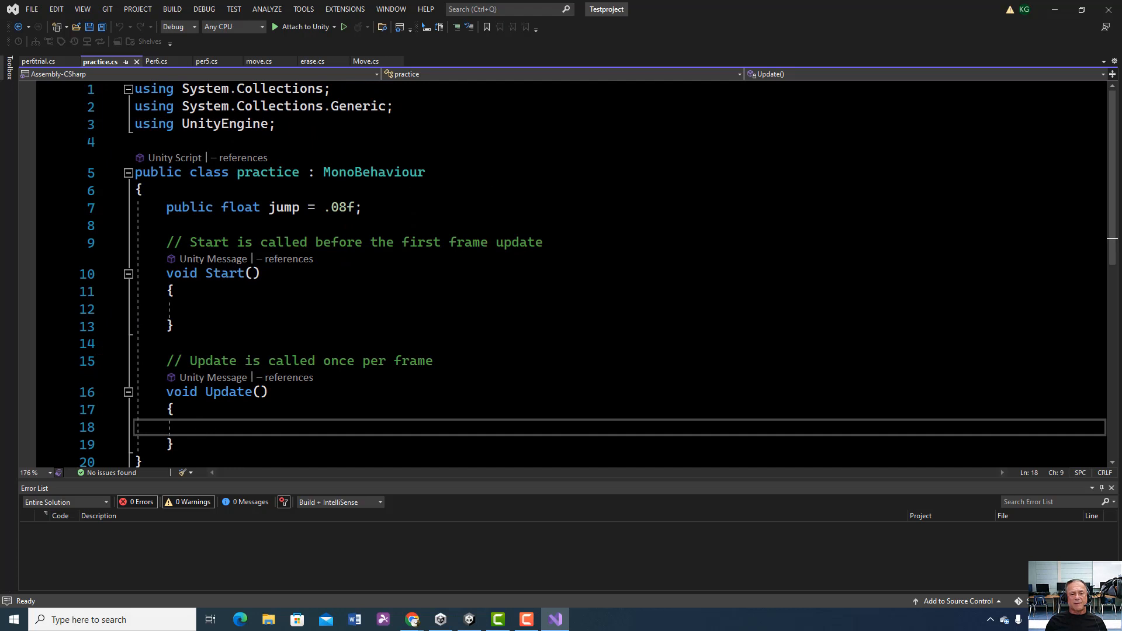
pyautogui.scroll(-4, 561, 274)
pyautogui.scroll(4, 562, 275)
# Step: Rename the public float variable jump to speed in the practice class
pyautogui.click(365, 208)
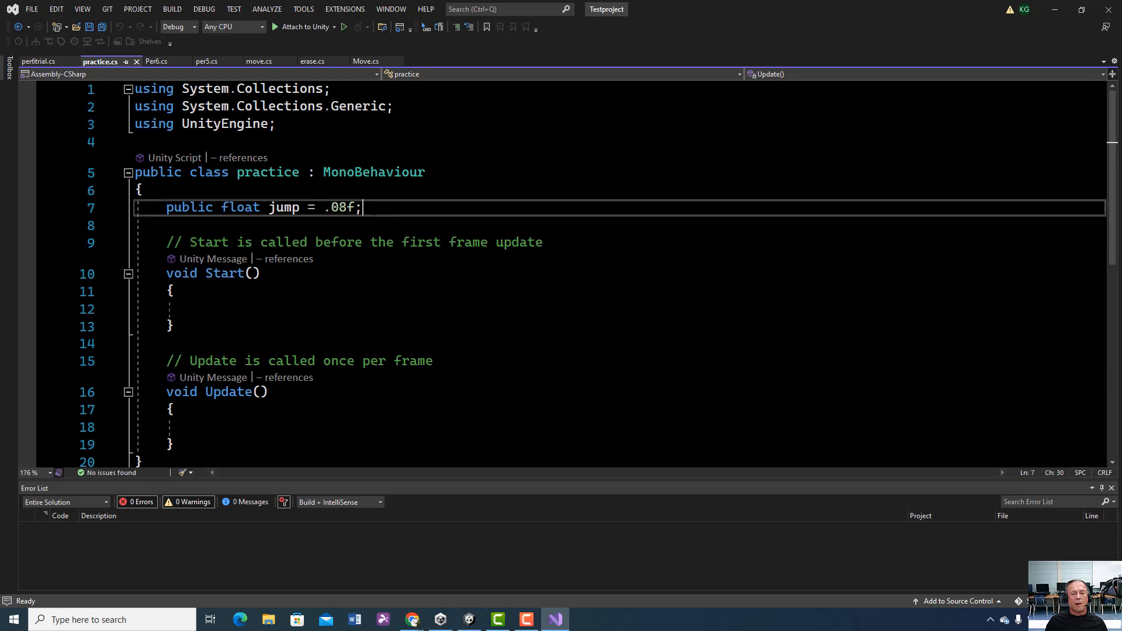
pyautogui.keyDown('ctrl'); pyautogui.scroll(6, 561, 274); pyautogui.keyUp('ctrl')
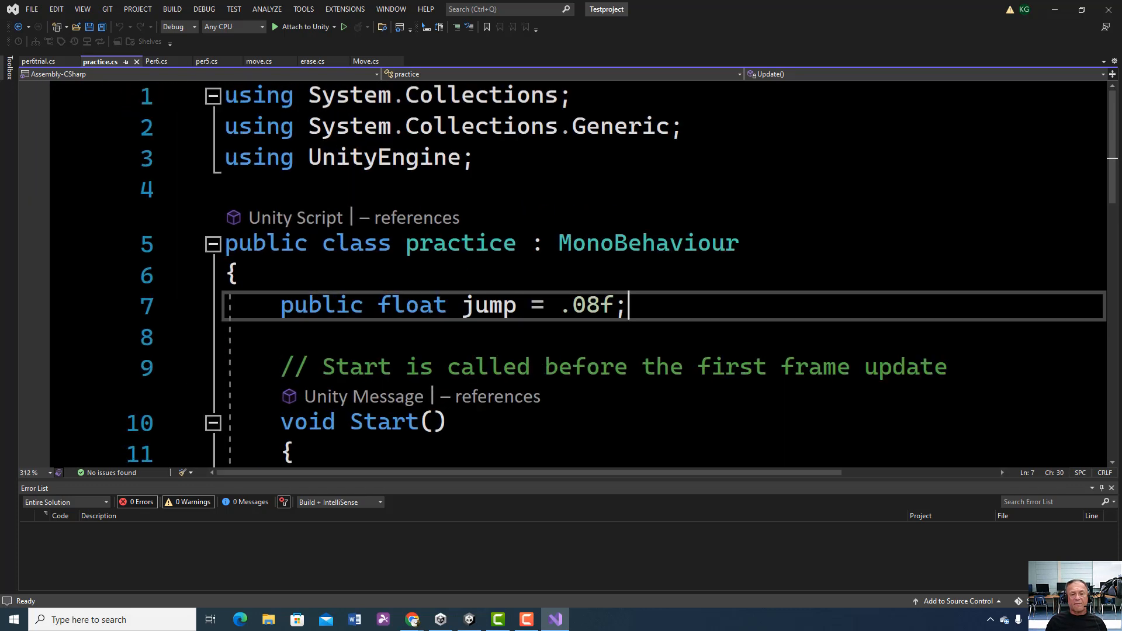
pyautogui.scroll(-2, 561, 275)
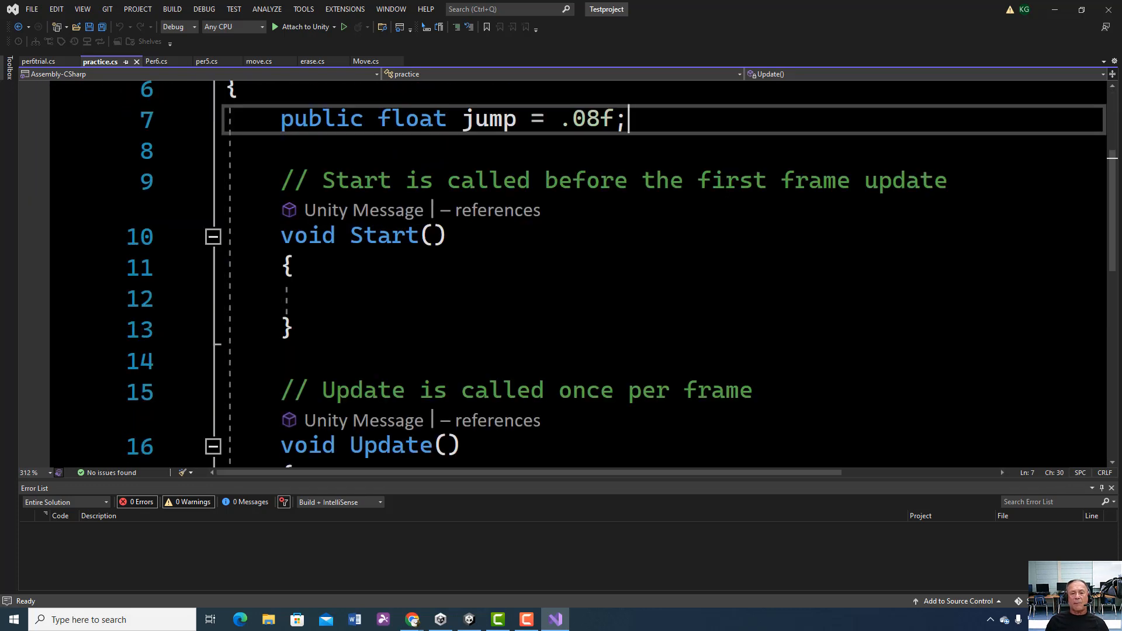
pyautogui.click(517, 120)
pyautogui.press('BackSpace')
pyautogui.press('BackSpace')
pyautogui.press('BackSpace')
pyautogui.press('BackSpace')
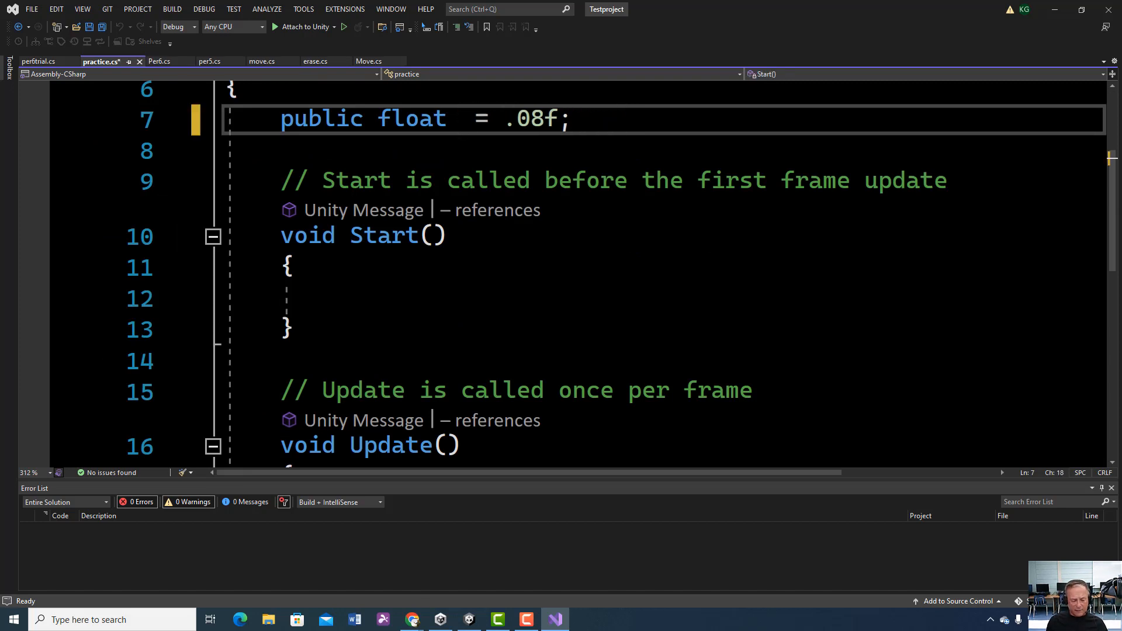
pyautogui.write('speed')
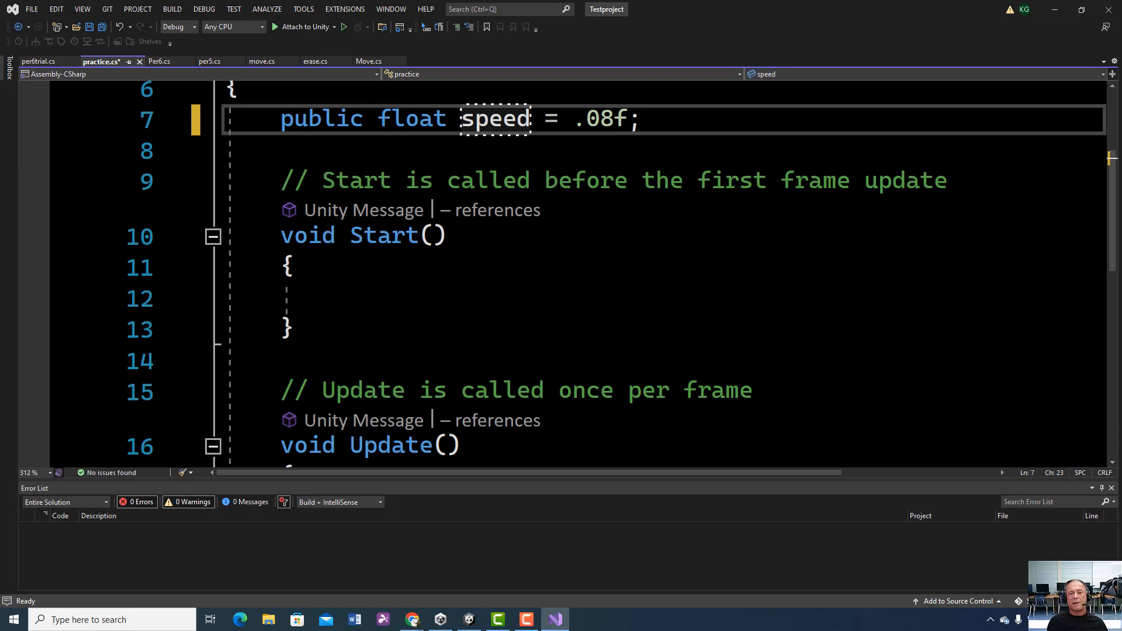
# Step: Examine the parts of the speed declaration: the public modifier, the float type, the variable name and the assigned value
pyautogui.scroll(2, 561, 275)
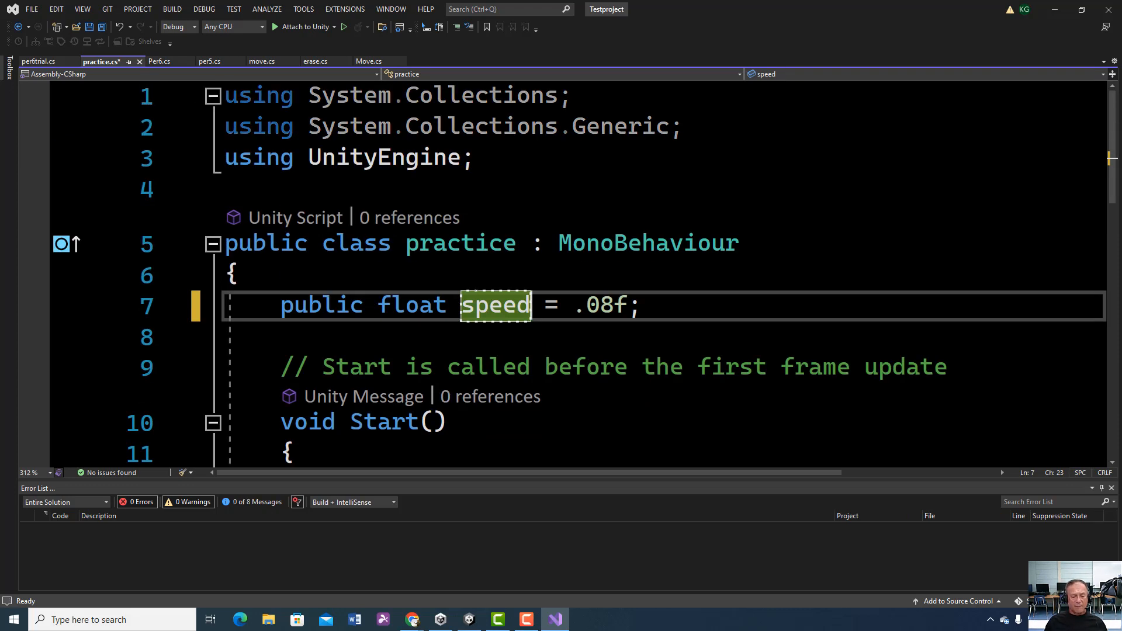
pyautogui.keyDown('ctrl'); pyautogui.scroll(2, 500, 292); pyautogui.keyUp('ctrl')
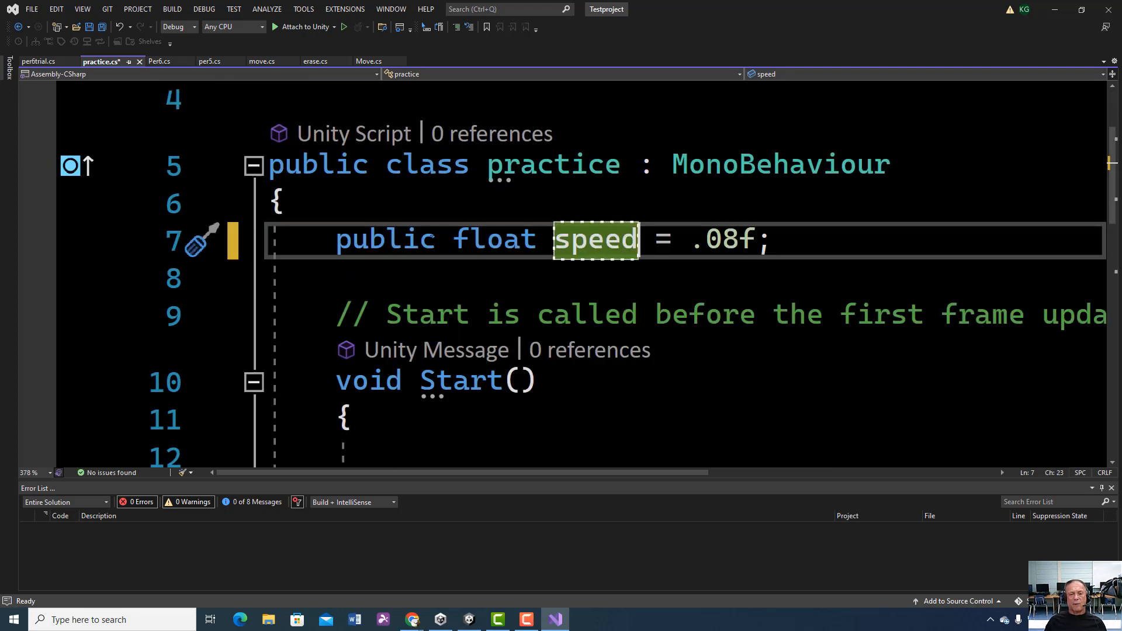
pyautogui.moveTo(436, 239); pyautogui.dragTo(336, 232)
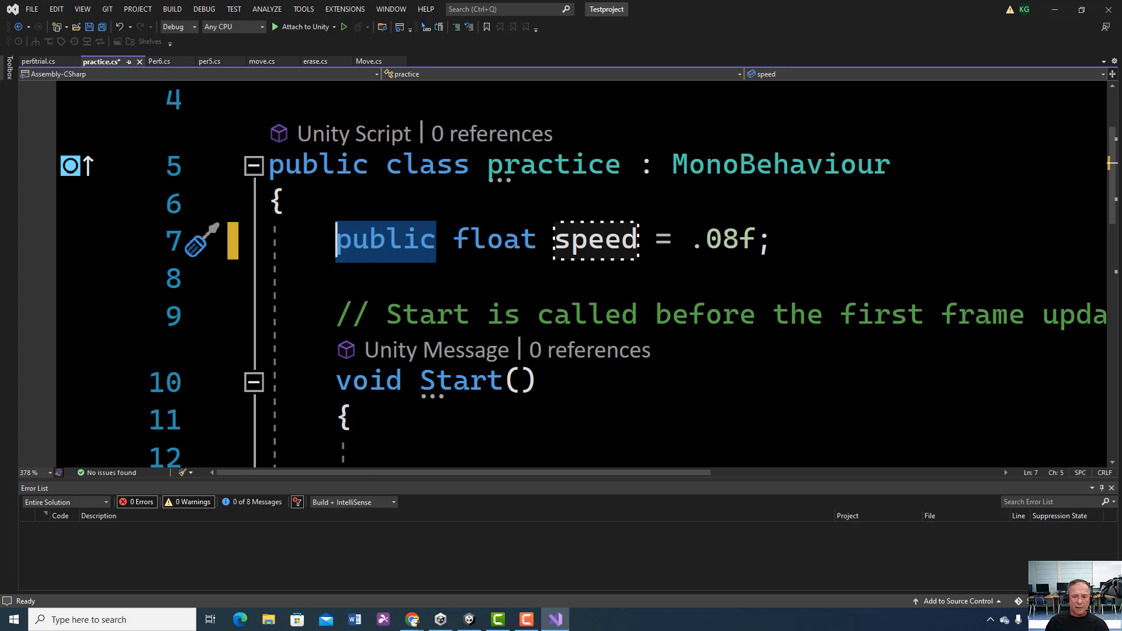
pyautogui.click(412, 235)
pyautogui.moveTo(436, 238); pyautogui.dragTo(352, 238)
pyautogui.click(353, 280)
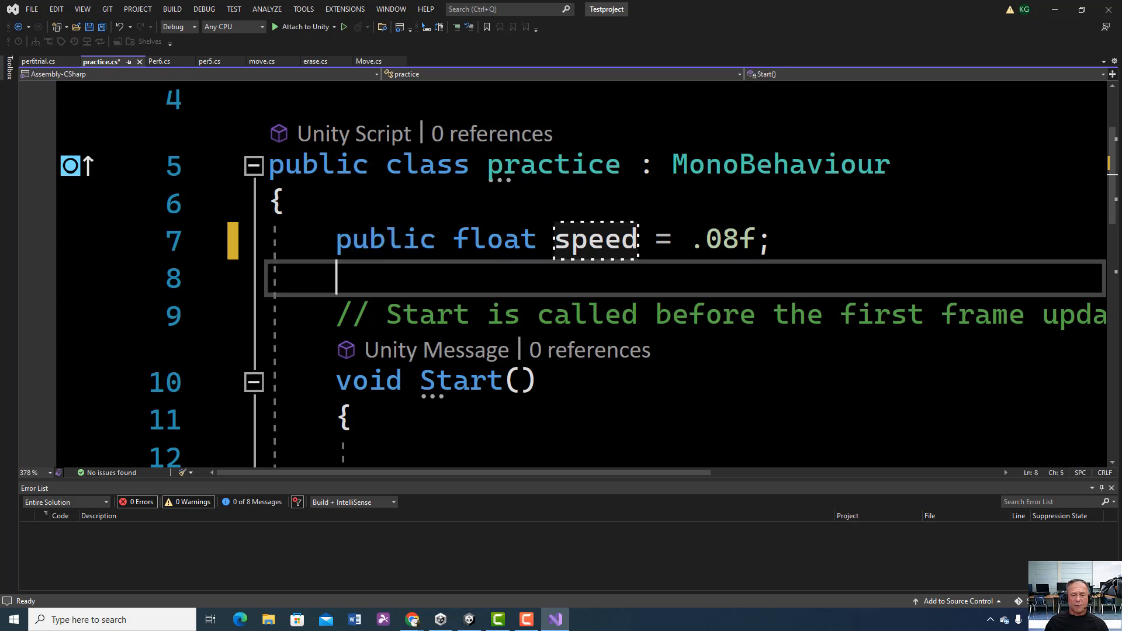
pyautogui.click(487, 240)
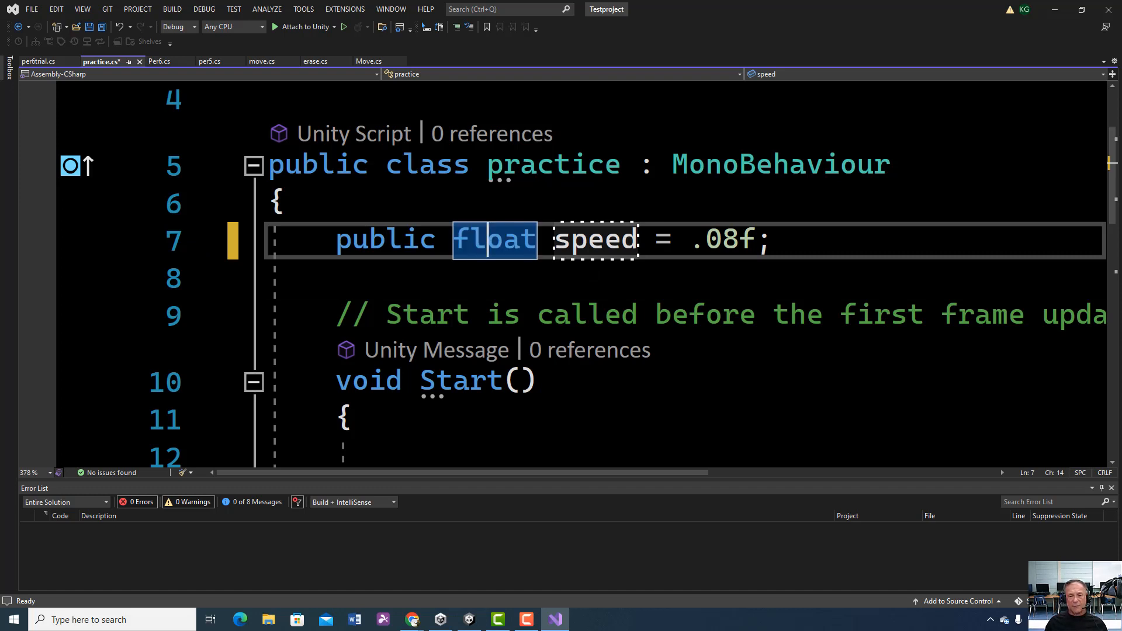
pyautogui.click(465, 280)
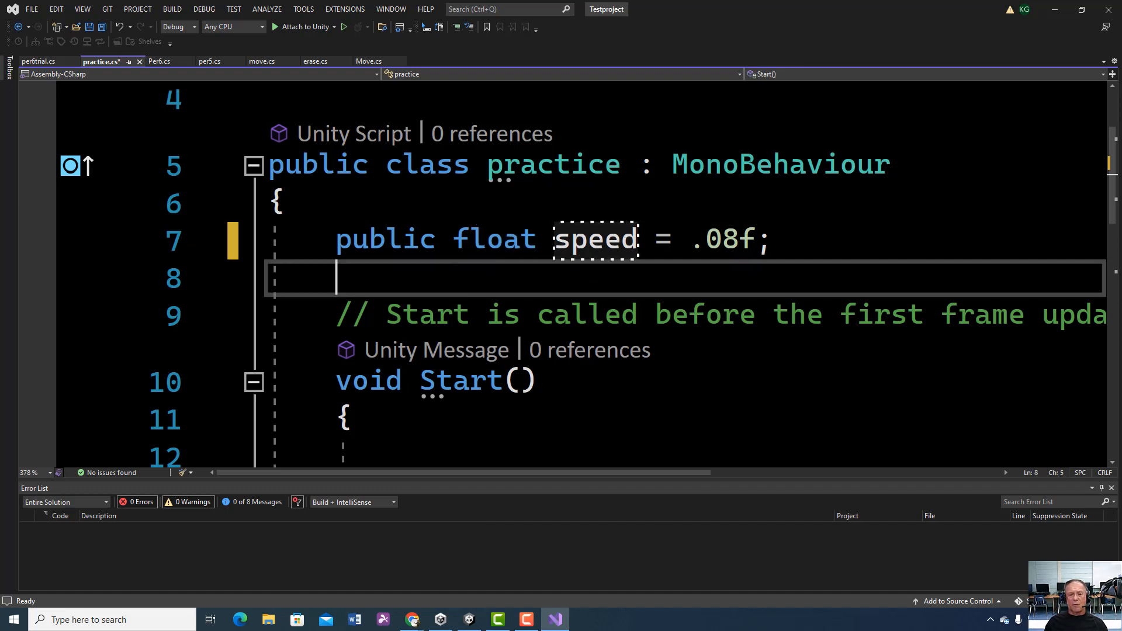
pyautogui.moveTo(458, 239); pyautogui.dragTo(525, 249)
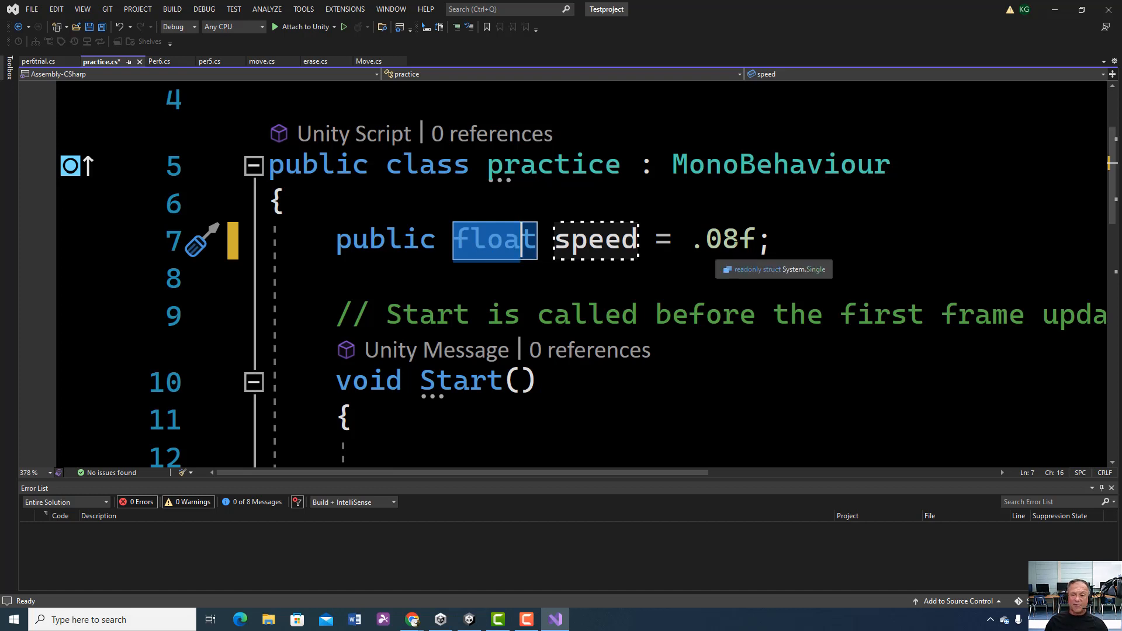
pyautogui.click(618, 266)
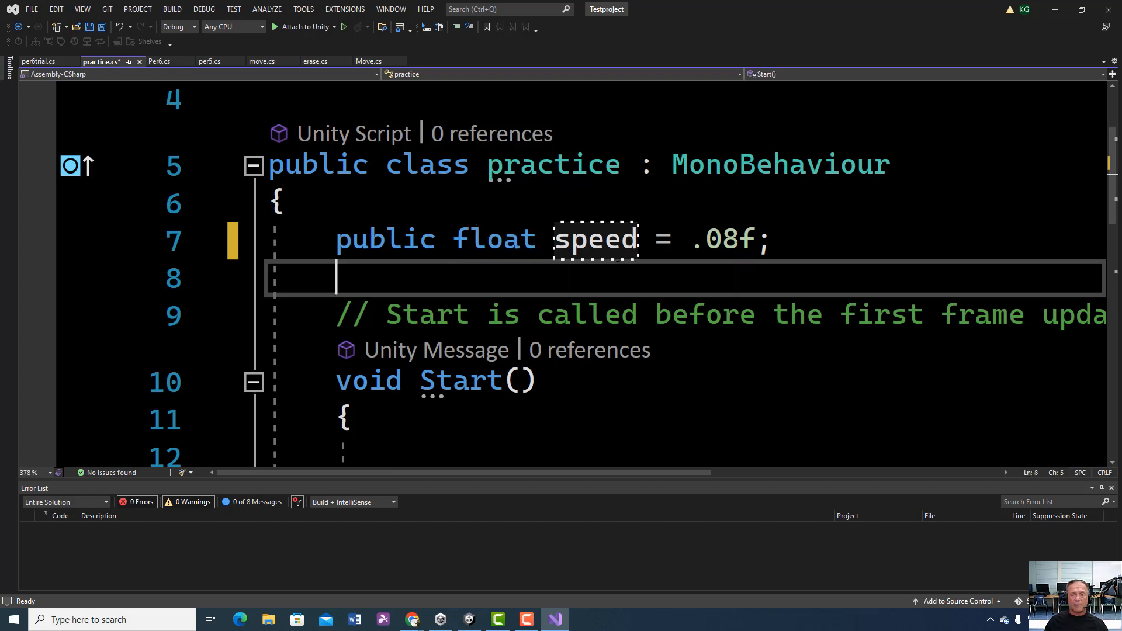
pyautogui.click(589, 241)
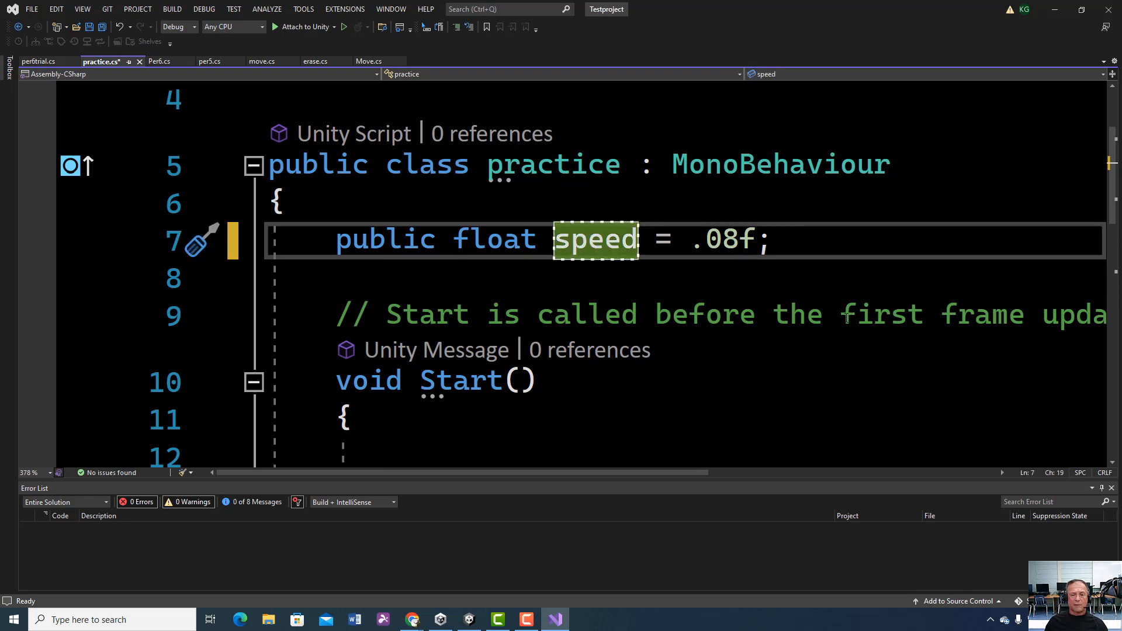
pyautogui.moveTo(594, 238)
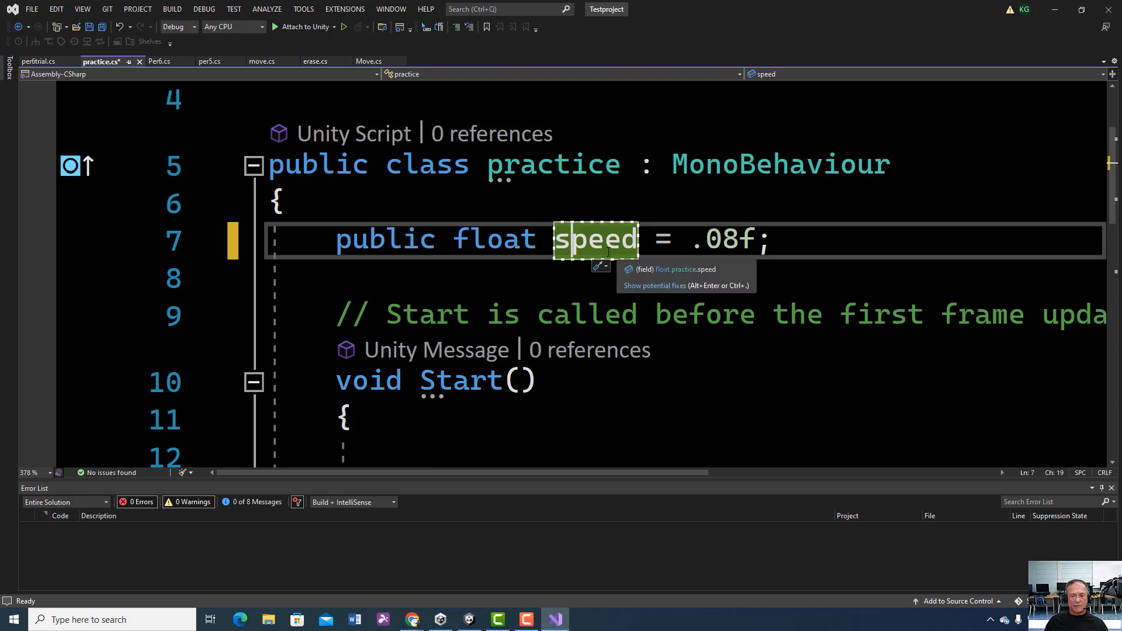
pyautogui.click(756, 240)
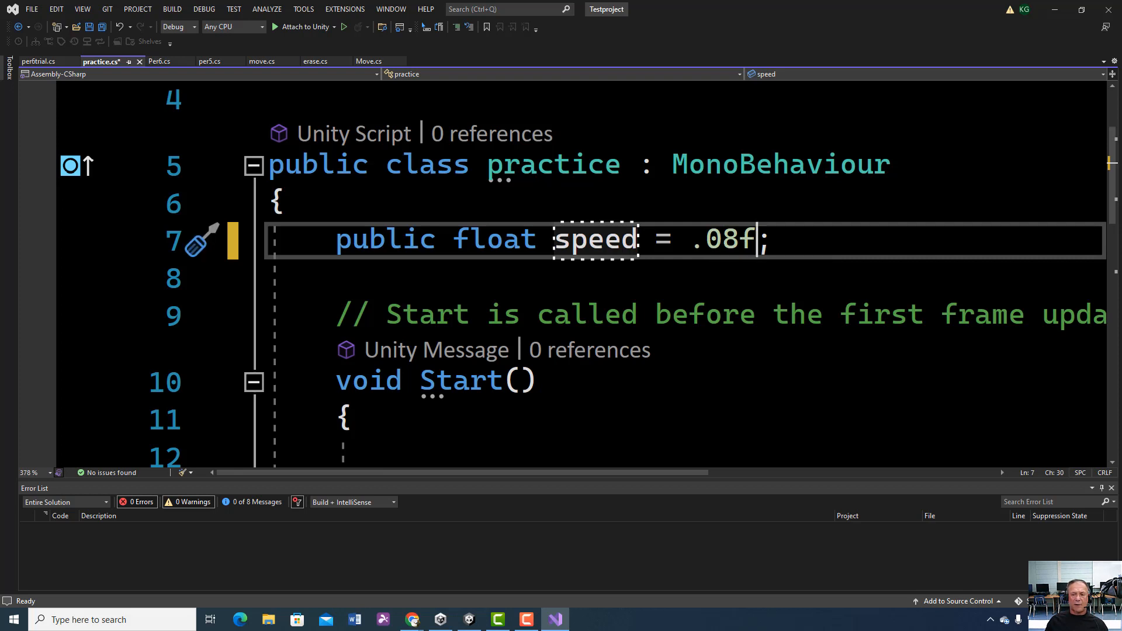
# Step: Start a transform.Translate( call in the empty body of the Update method
pyautogui.scroll(-2, 562, 275)
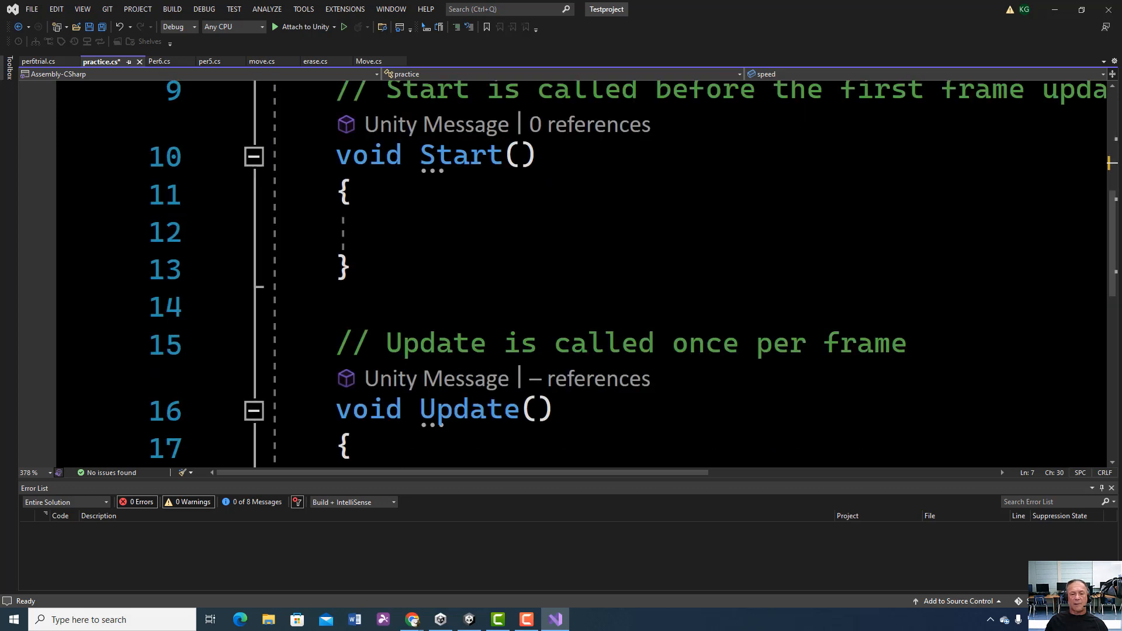
pyautogui.scroll(-2, 561, 275)
pyautogui.click(584, 267)
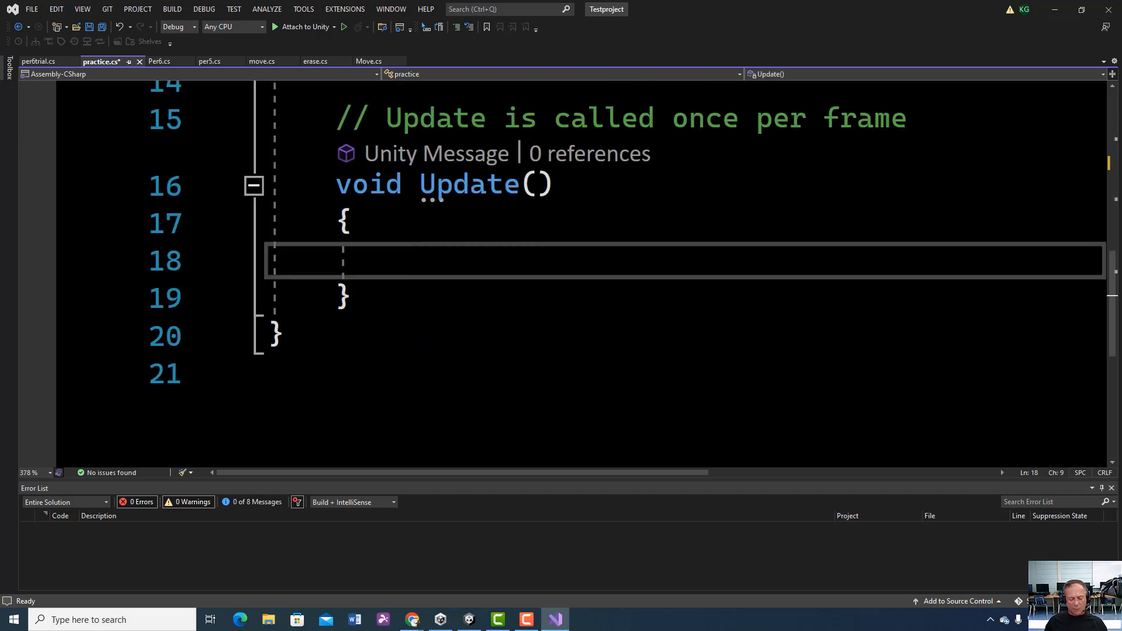
pyautogui.write('tr')
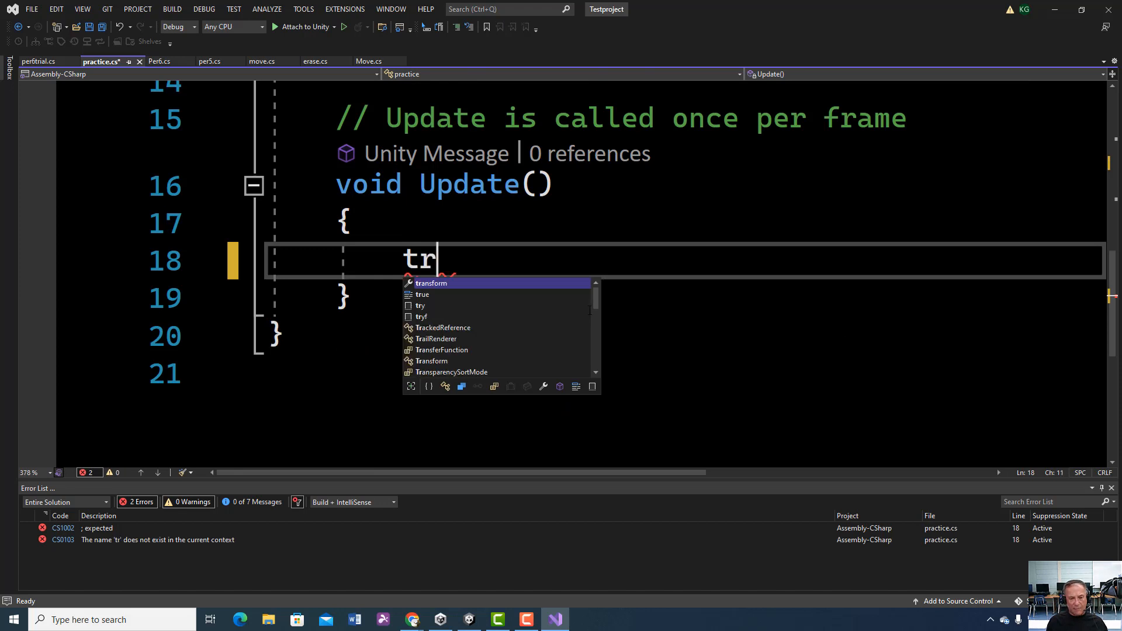
pyautogui.write('ansfo')
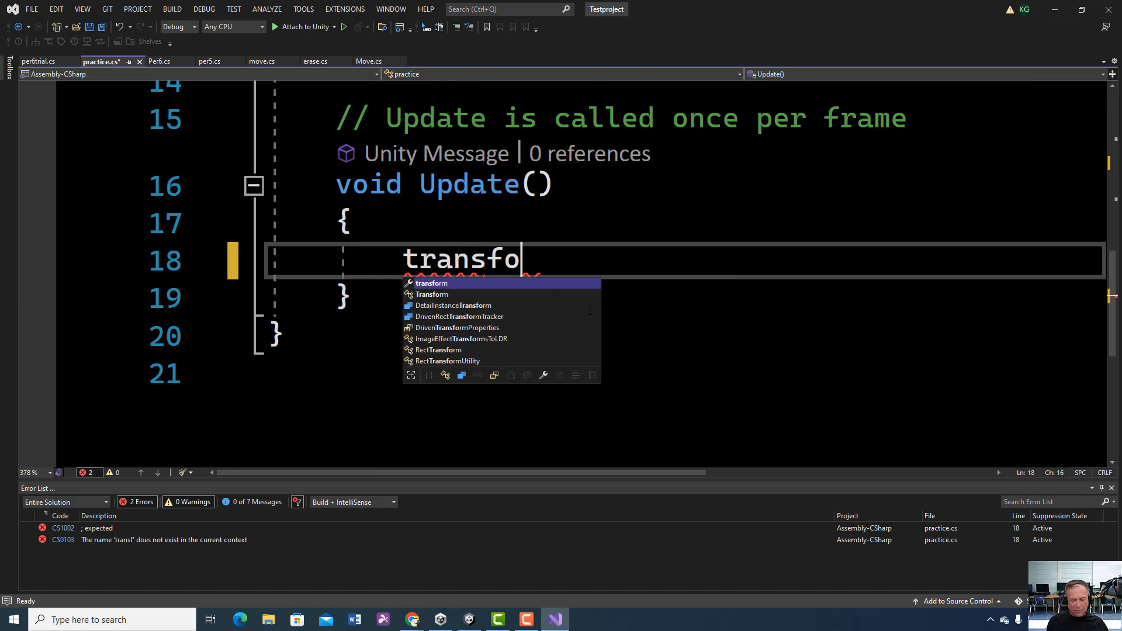
pyautogui.write('rm.Trt')
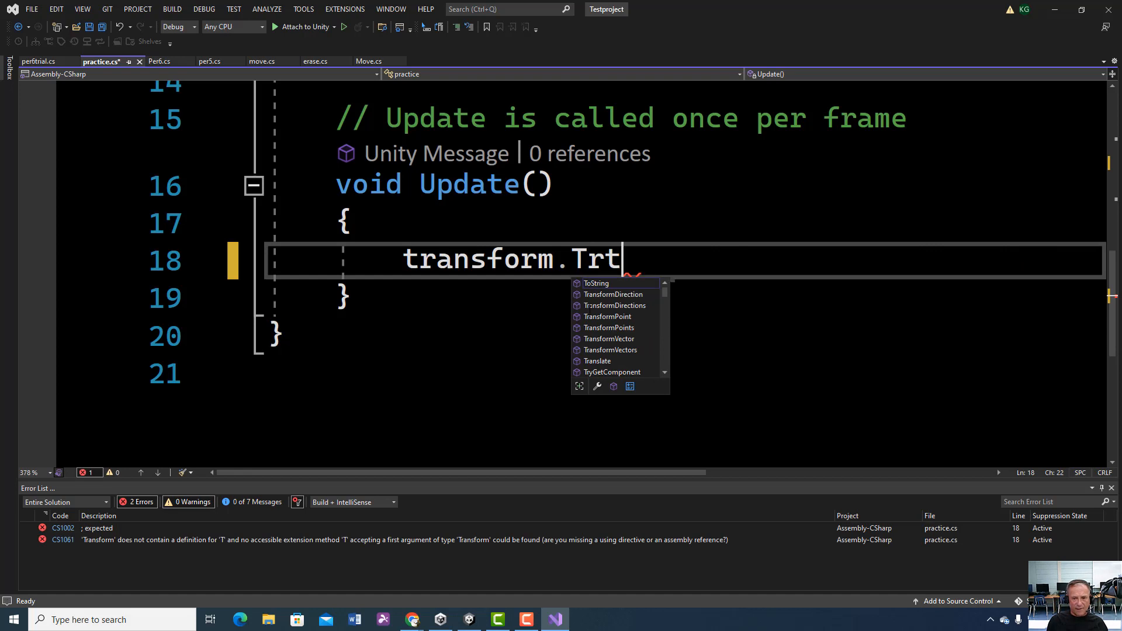
pyautogui.press('BackSpace')
pyautogui.write('an')
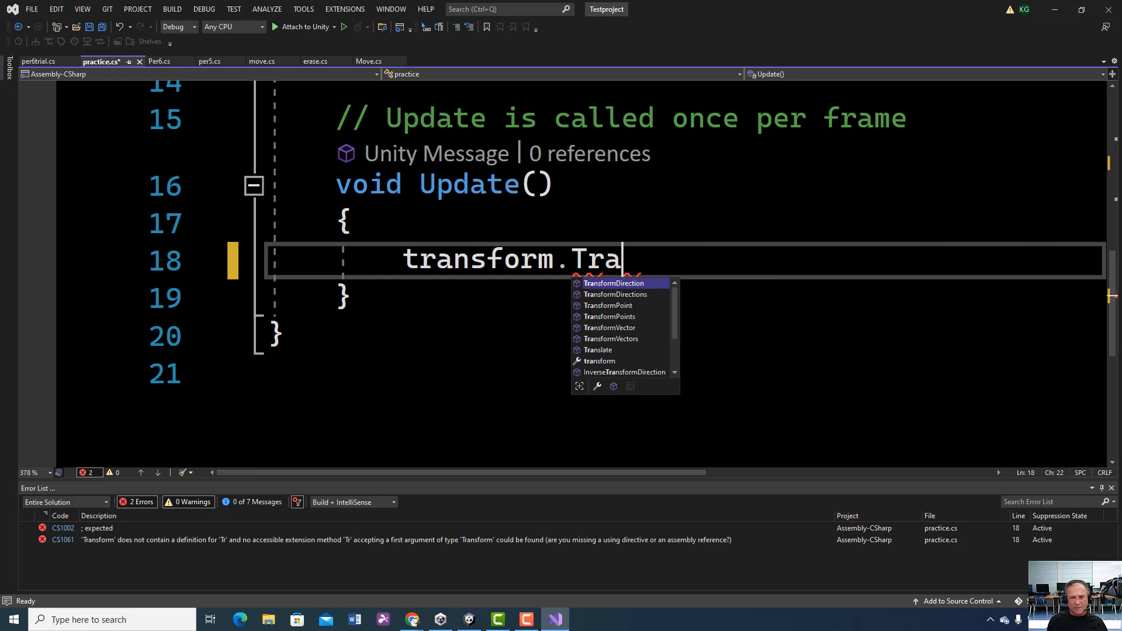
pyautogui.write('slatye')
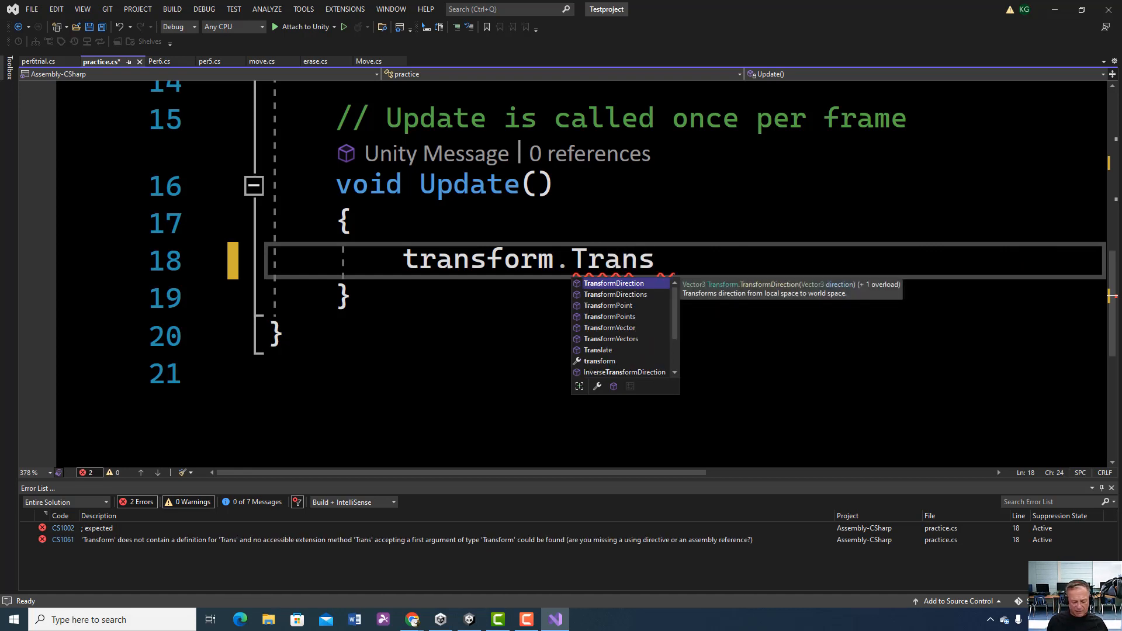
pyautogui.press('BackSpace')
pyautogui.press('BackSpace')
pyautogui.write('ew')
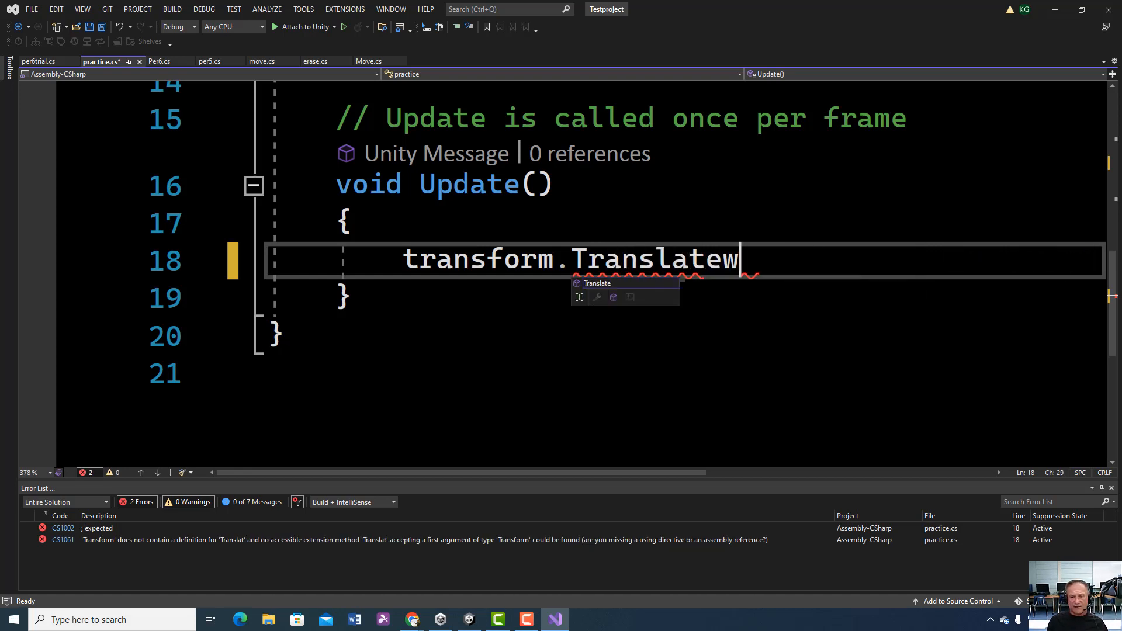
pyautogui.press('BackSpace')
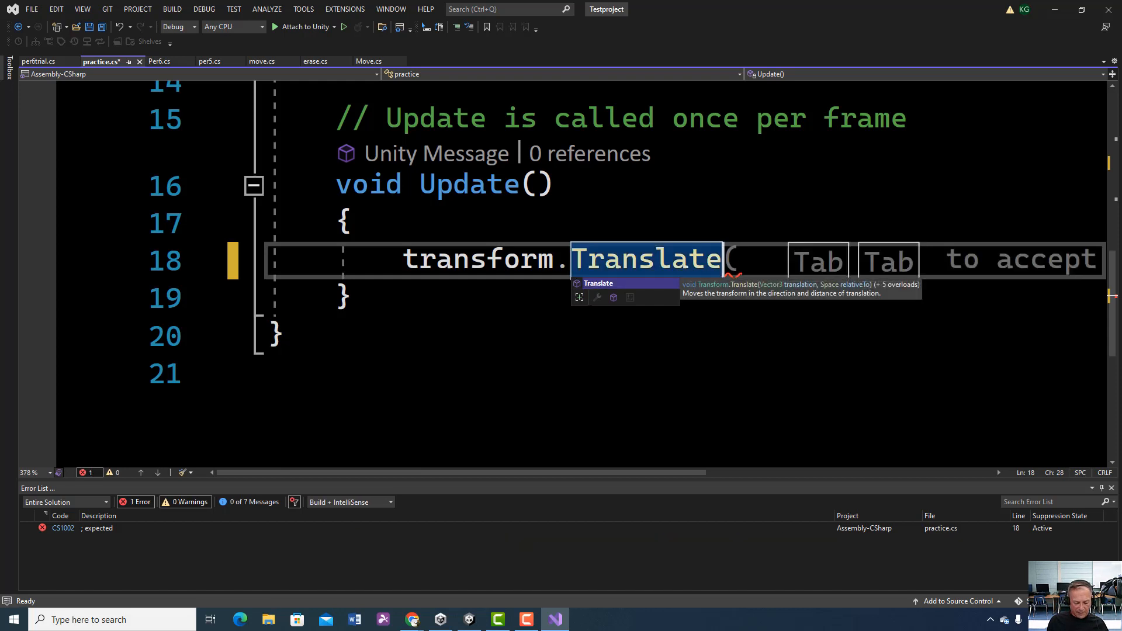
pyautogui.write('(')
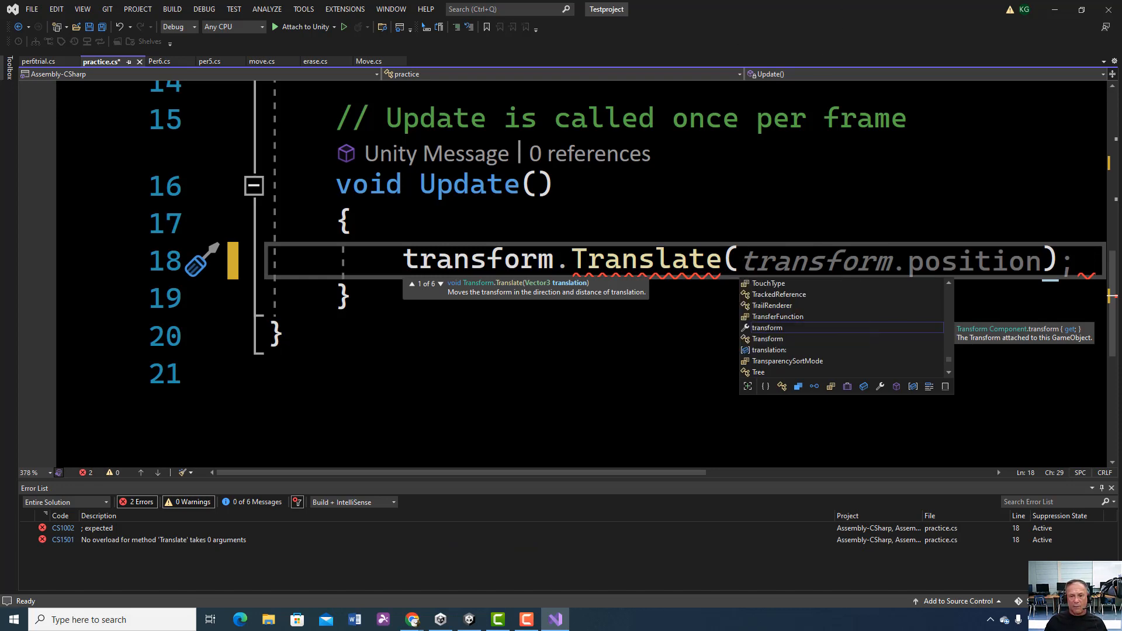
# Step: Complete the Translate call in Update with the arguments speed, 0, 0 and end the statement with a semicolon
pyautogui.scroll(3, 582, 275)
pyautogui.click(586, 126)
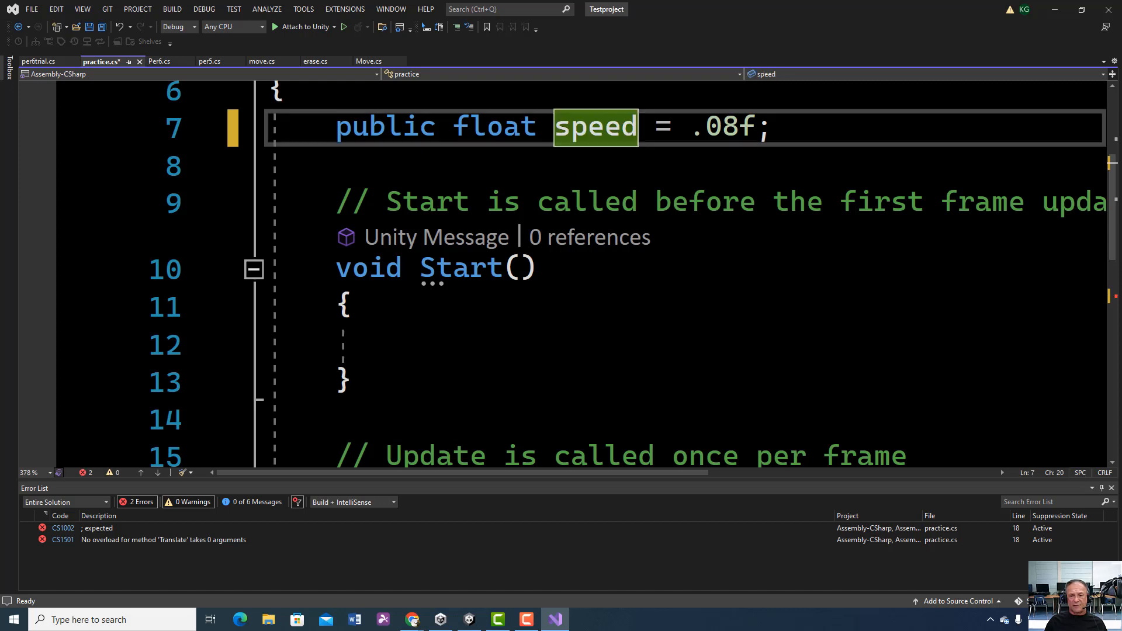
pyautogui.scroll(-3, 587, 126)
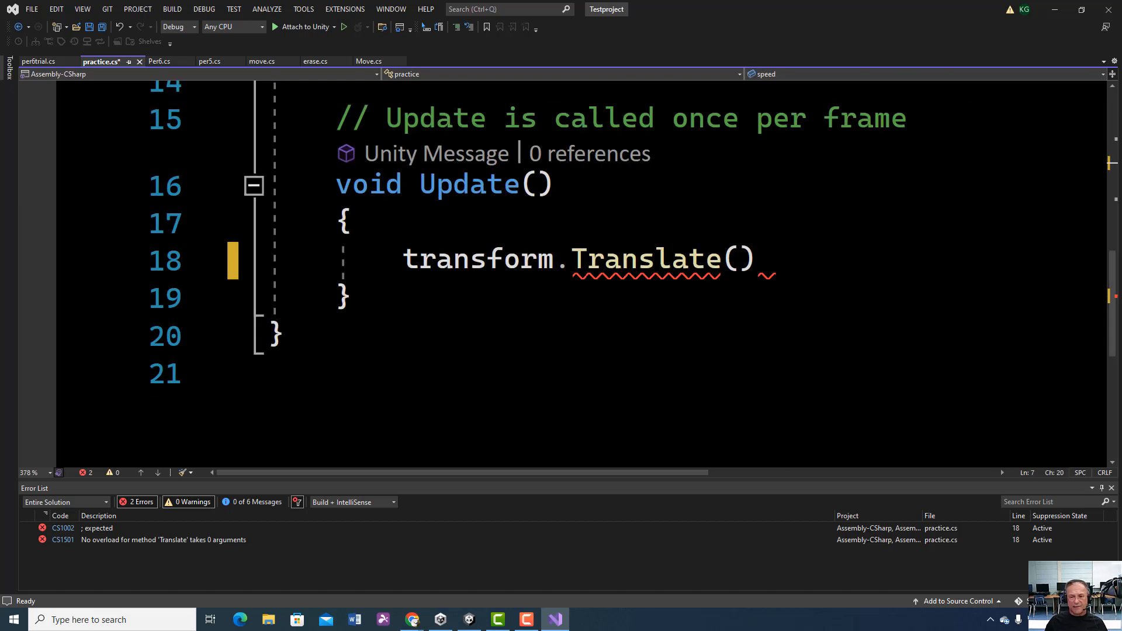
pyautogui.click(737, 263)
pyautogui.write('sppe')
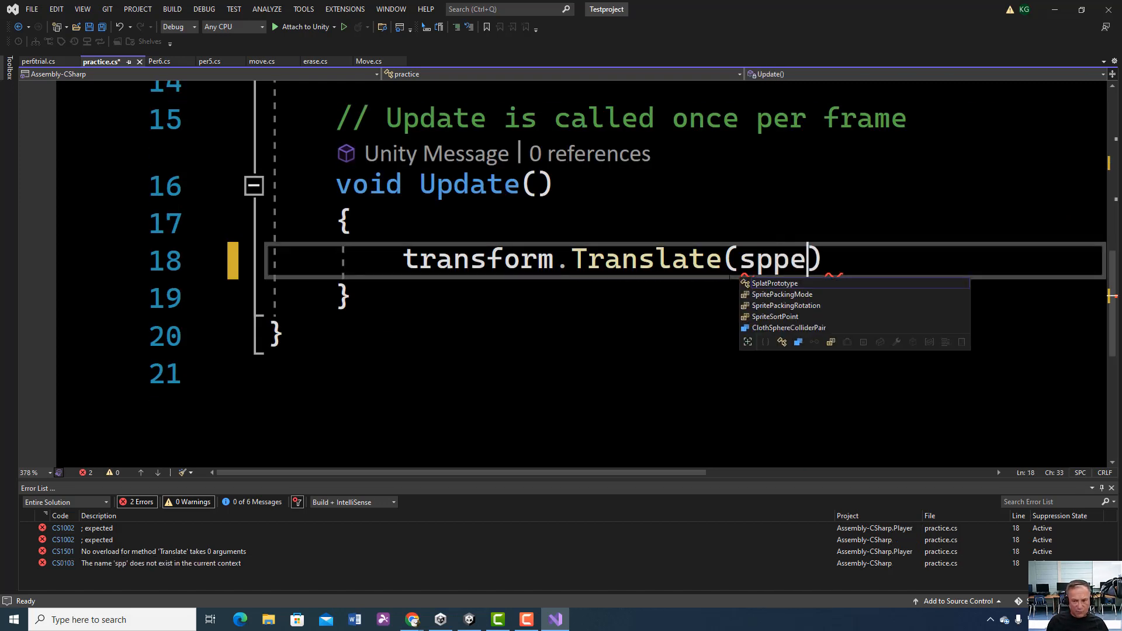
pyautogui.write('d')
pyautogui.press('BackSpace')
pyautogui.press('BackSpace')
pyautogui.press('BackSpace')
pyautogui.write('eed')
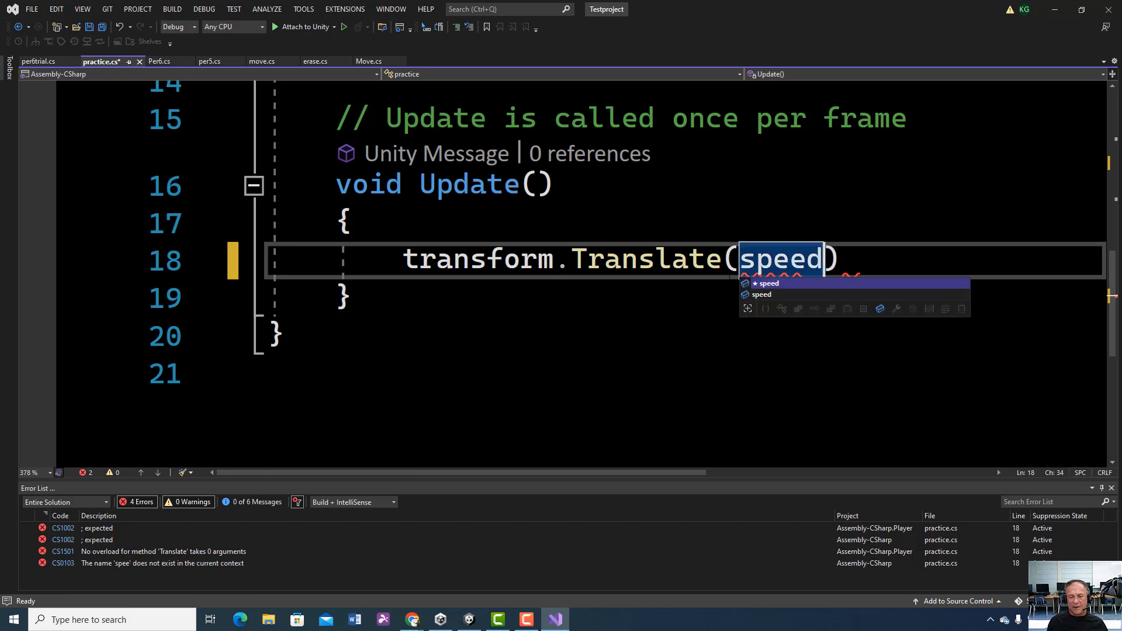
pyautogui.write(', 0')
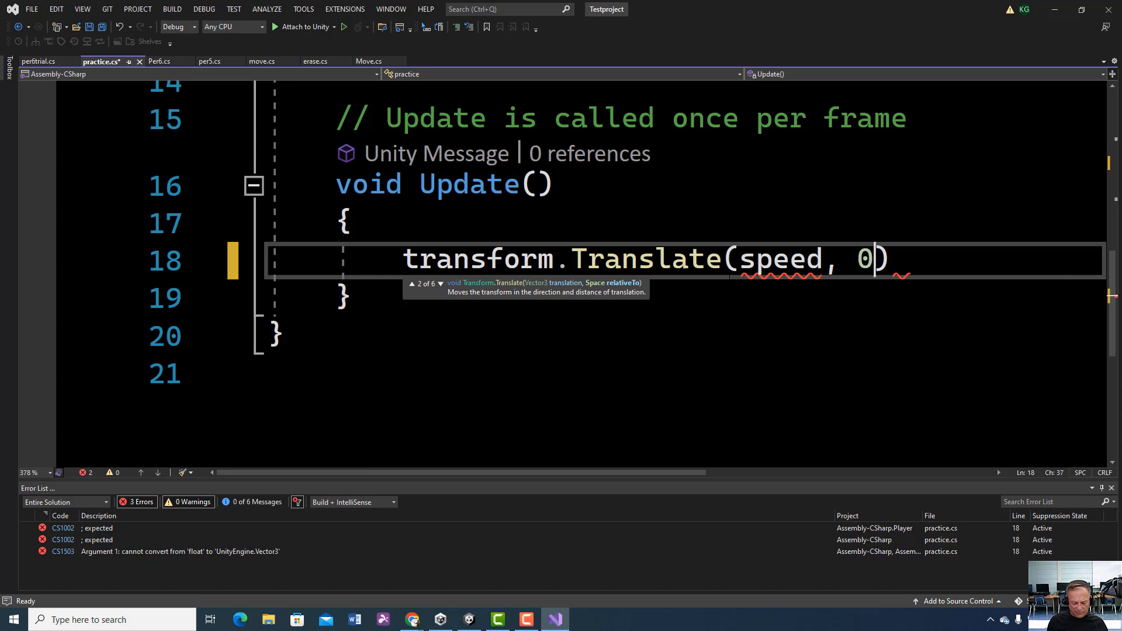
pyautogui.write(', 0')
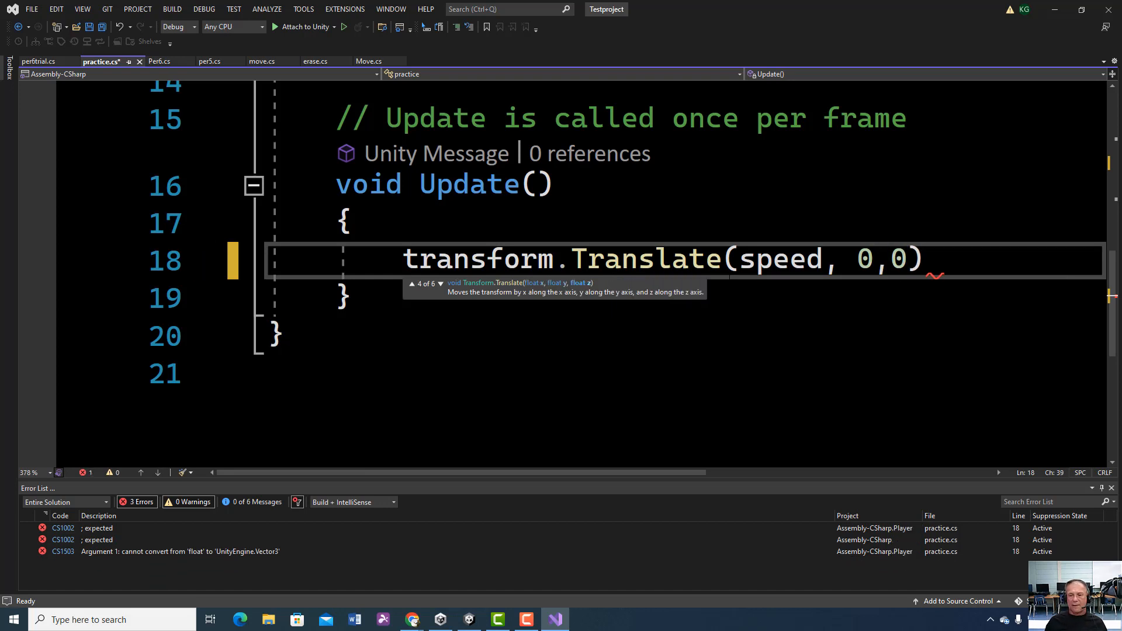
pyautogui.write(')')
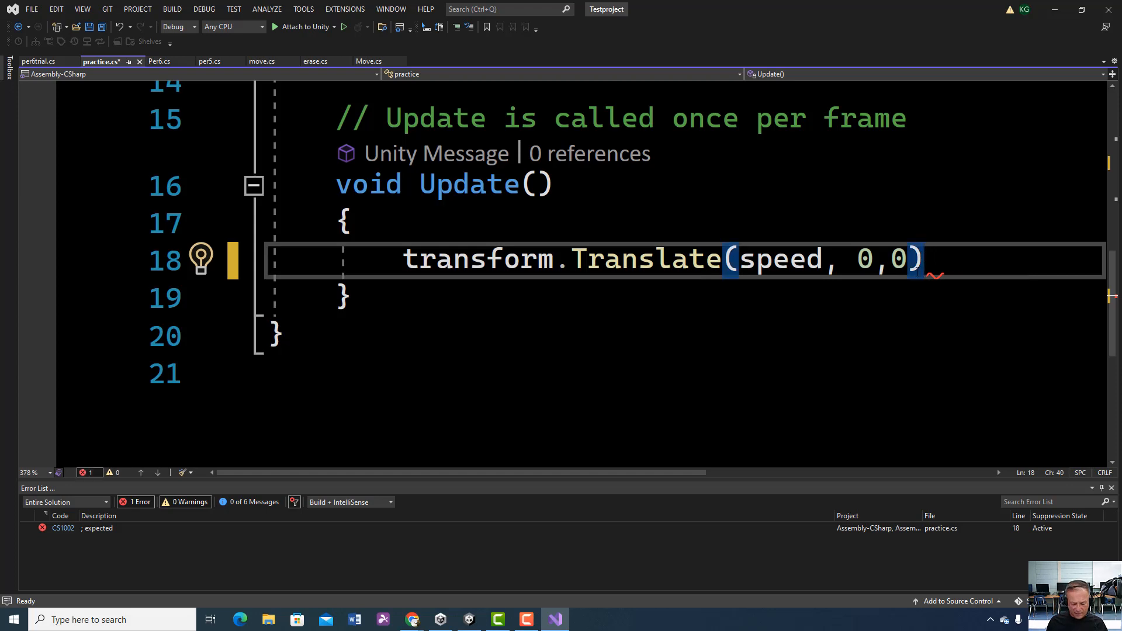
pyautogui.write(';')
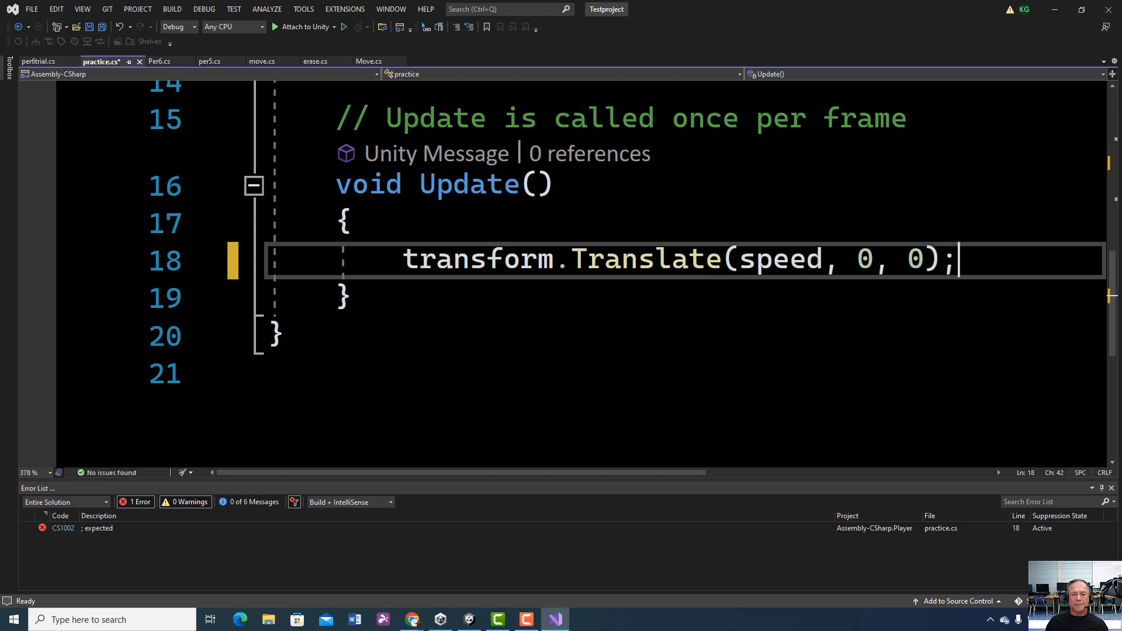
# Step: Insert a blank line between the practice class's opening brace and the speed declaration
pyautogui.scroll(4, 562, 275)
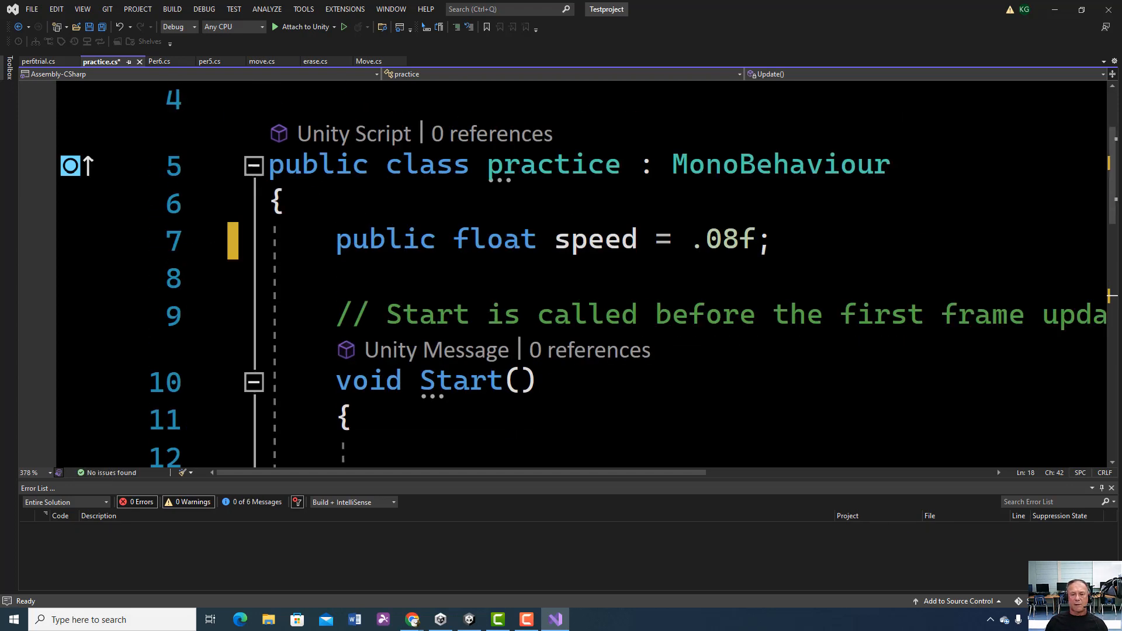
pyautogui.scroll(1, 501, 264)
pyautogui.scroll(-2, 501, 263)
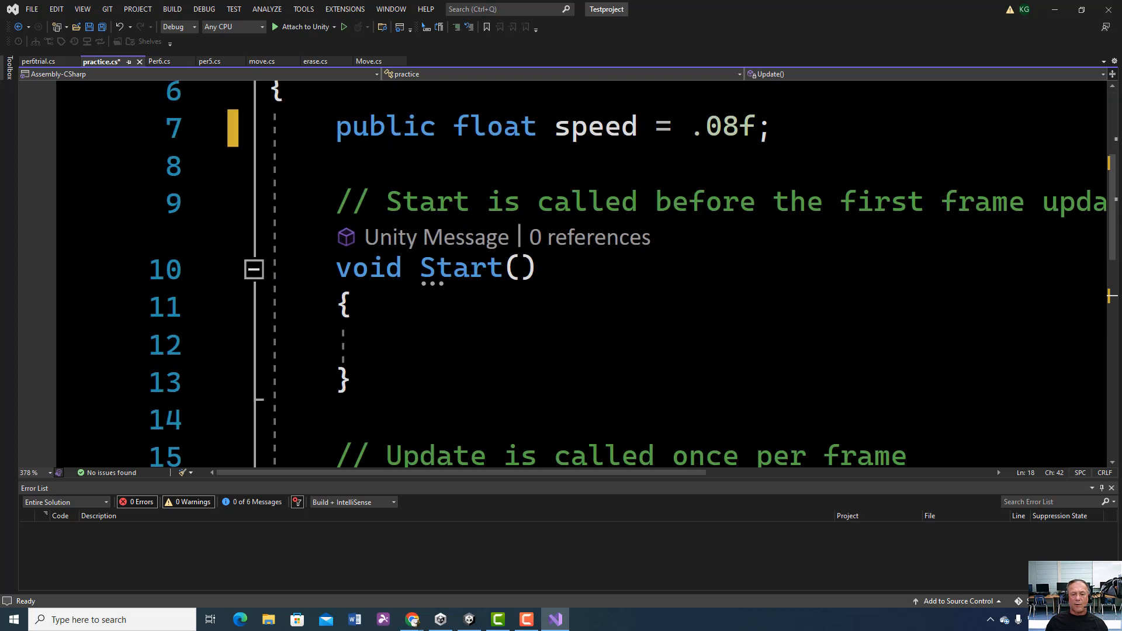
pyautogui.scroll(2, 501, 263)
pyautogui.click(287, 316)
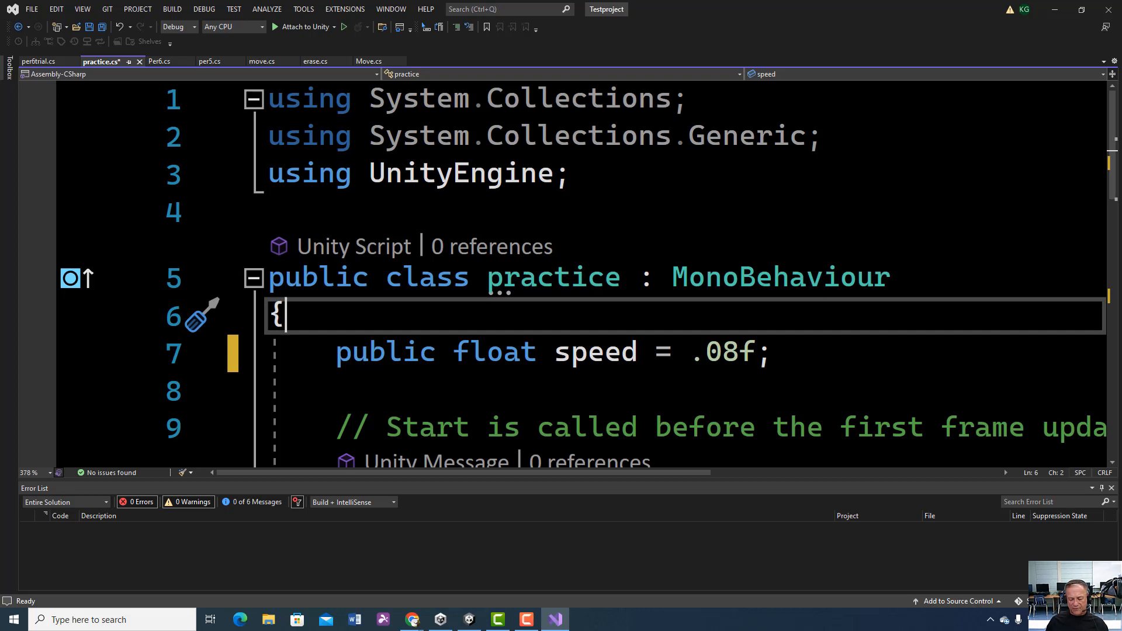
pyautogui.press('Return')
pyautogui.click(286, 316)
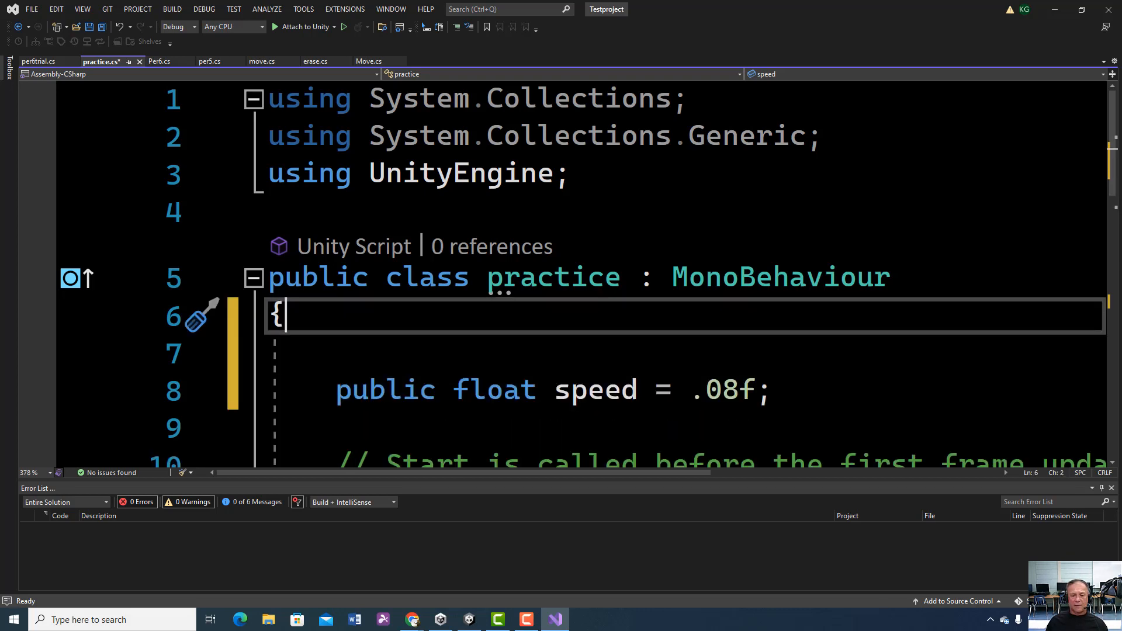
# Step: Review the practice script from the speed declaration through Start and Update, including transform in the Translate statement
pyautogui.scroll(-2, 584, 274)
pyautogui.scroll(-1, 585, 275)
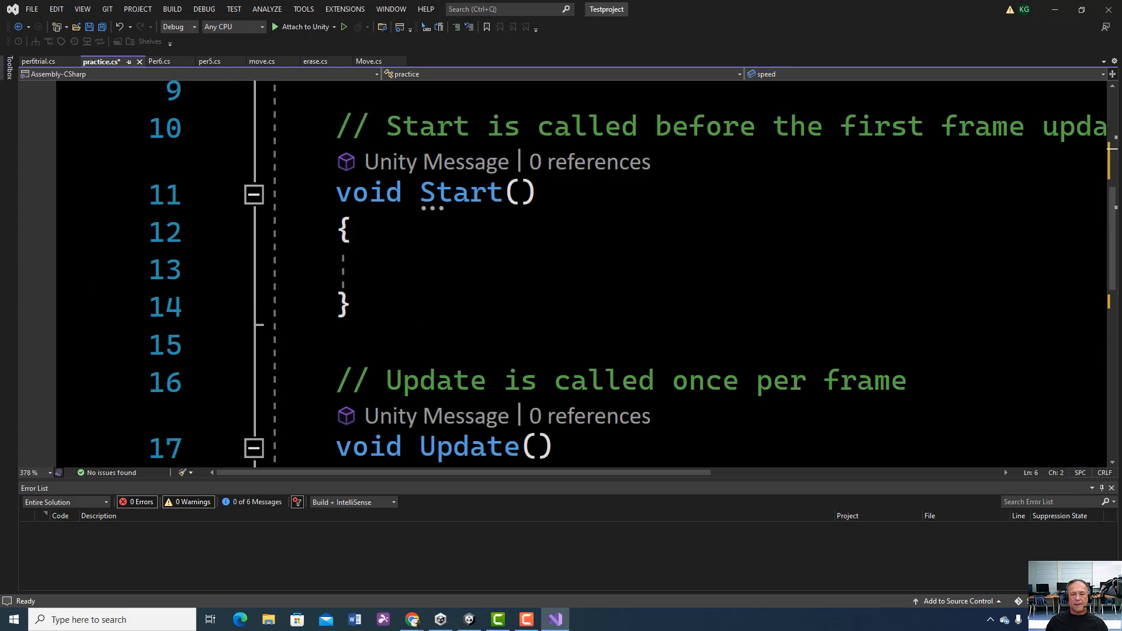
pyautogui.scroll(-2, 585, 274)
pyautogui.scroll(2, 585, 275)
pyautogui.scroll(-2, 585, 274)
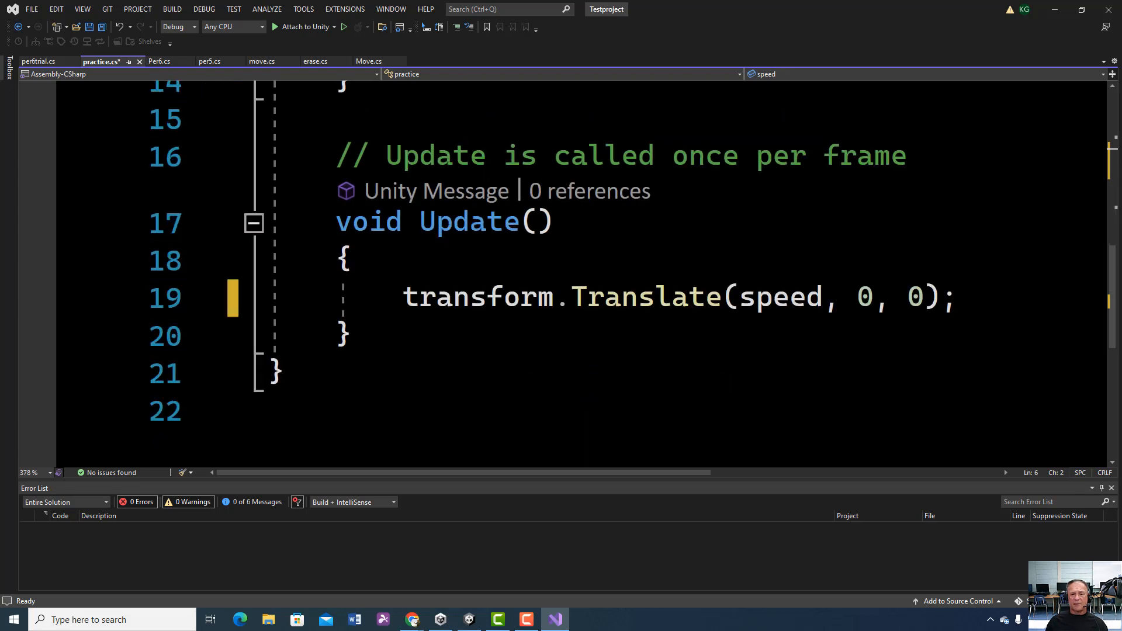
pyautogui.scroll(2, 585, 275)
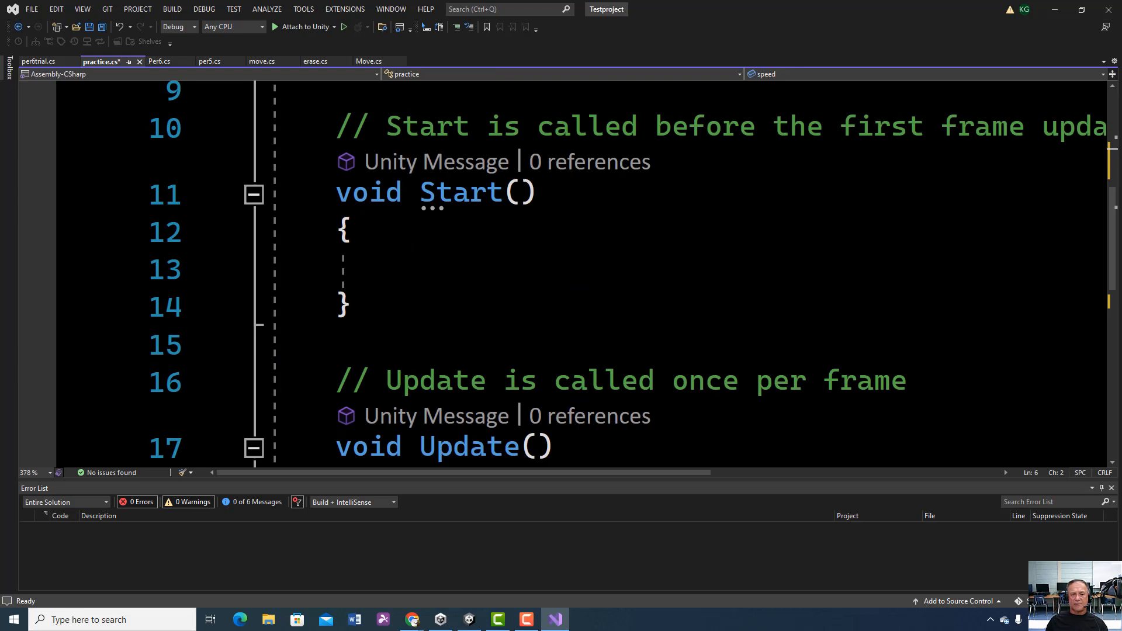
pyautogui.scroll(2, 585, 275)
pyautogui.scroll(1, 481, 219)
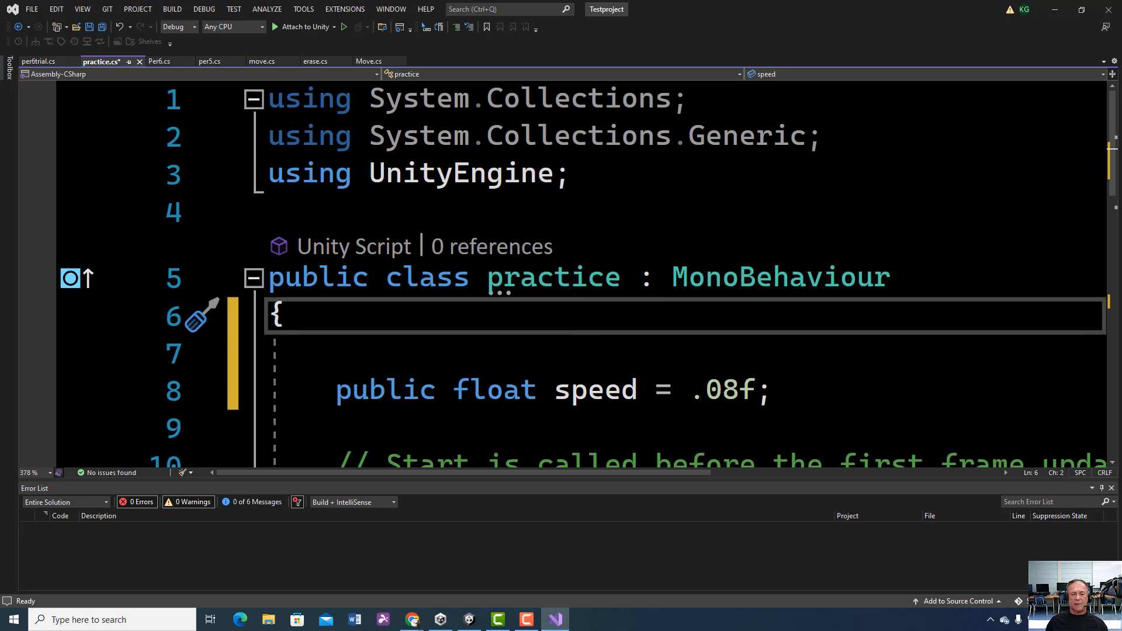
pyautogui.scroll(-2, 445, 157)
pyautogui.scroll(-3, 561, 274)
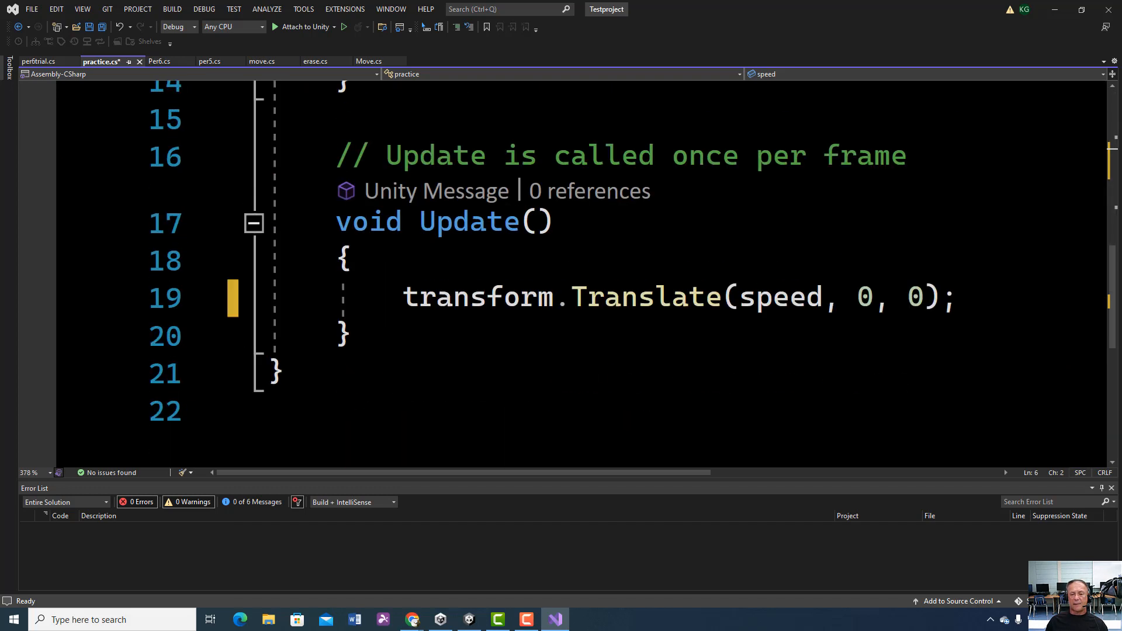
pyautogui.click(482, 301)
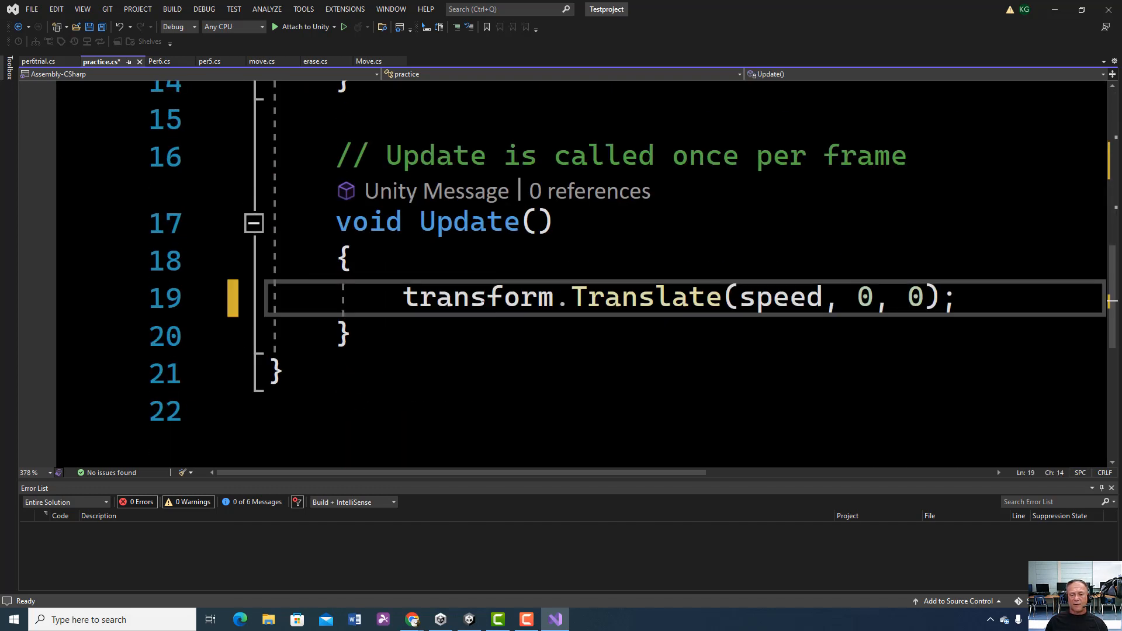
pyautogui.doubleClick(487, 297)
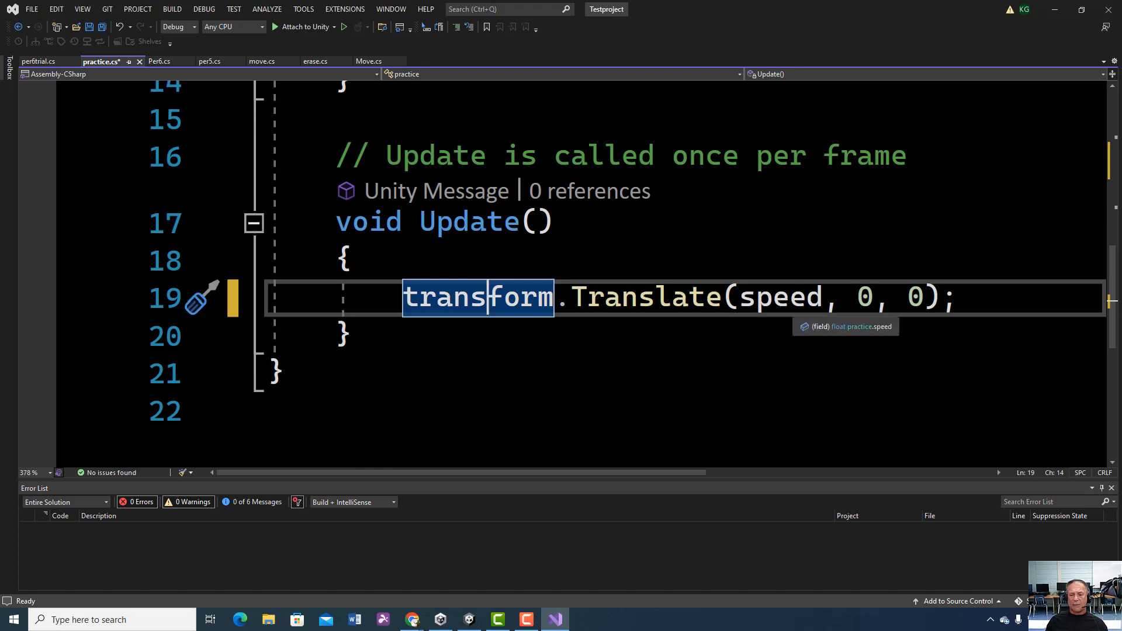
# Step: Save the practice script and switch back to the Unity editor
pyautogui.click(32, 9)
pyautogui.click(61, 147)
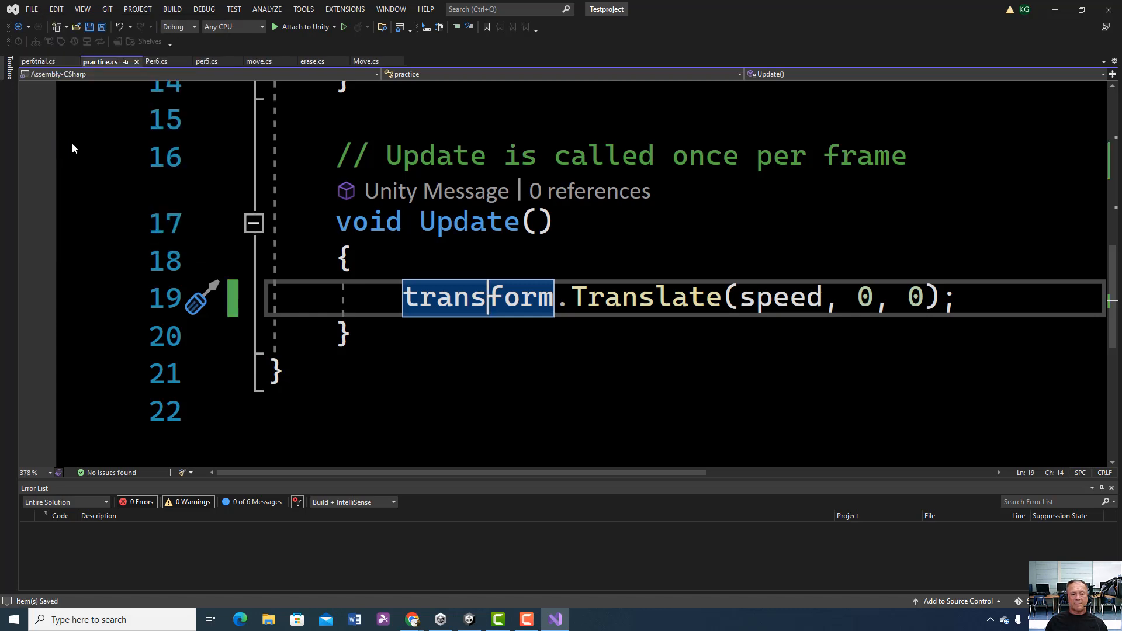
pyautogui.scroll(5, 70, 146)
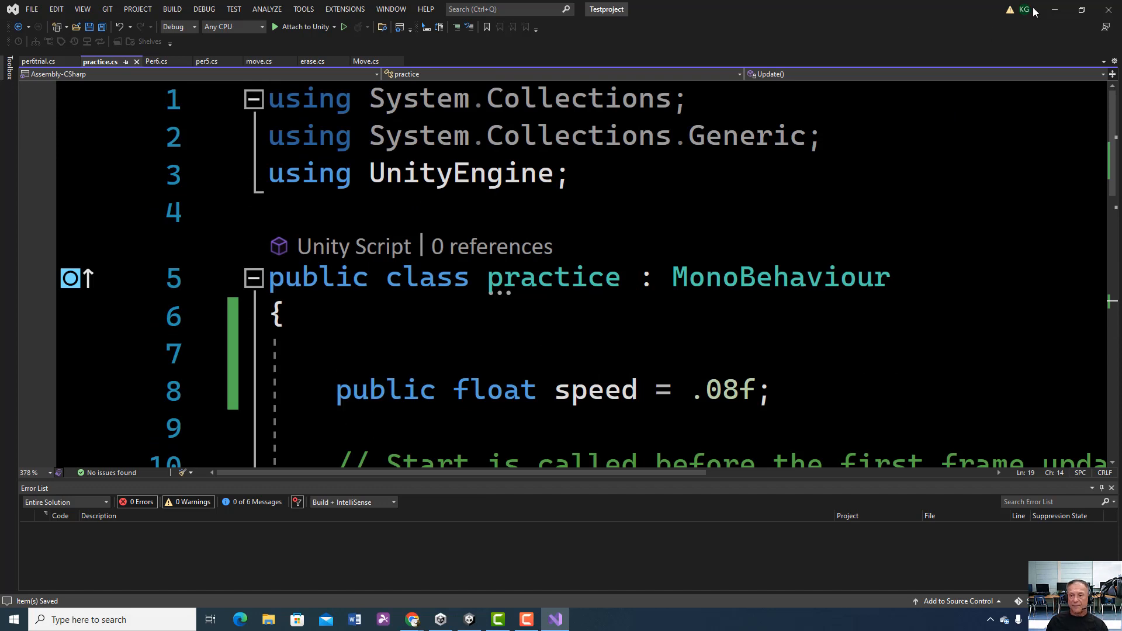
pyautogui.click(1055, 10)
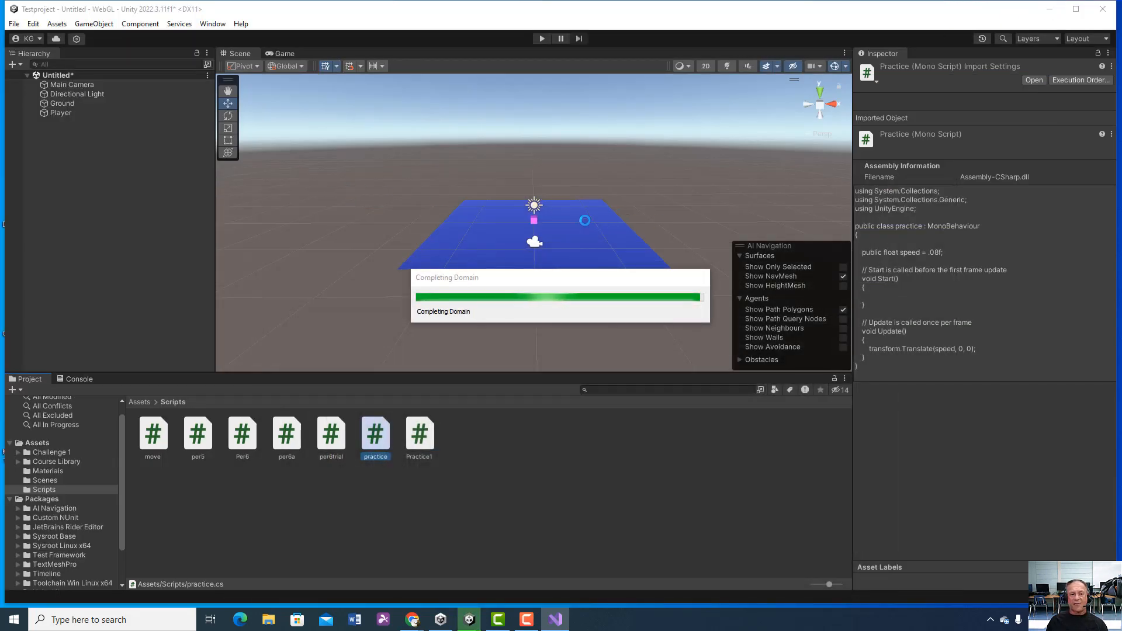
# Step: Attach the Practice script component to the Player and briefly test-run the scene in play mode
pyautogui.click(97, 117)
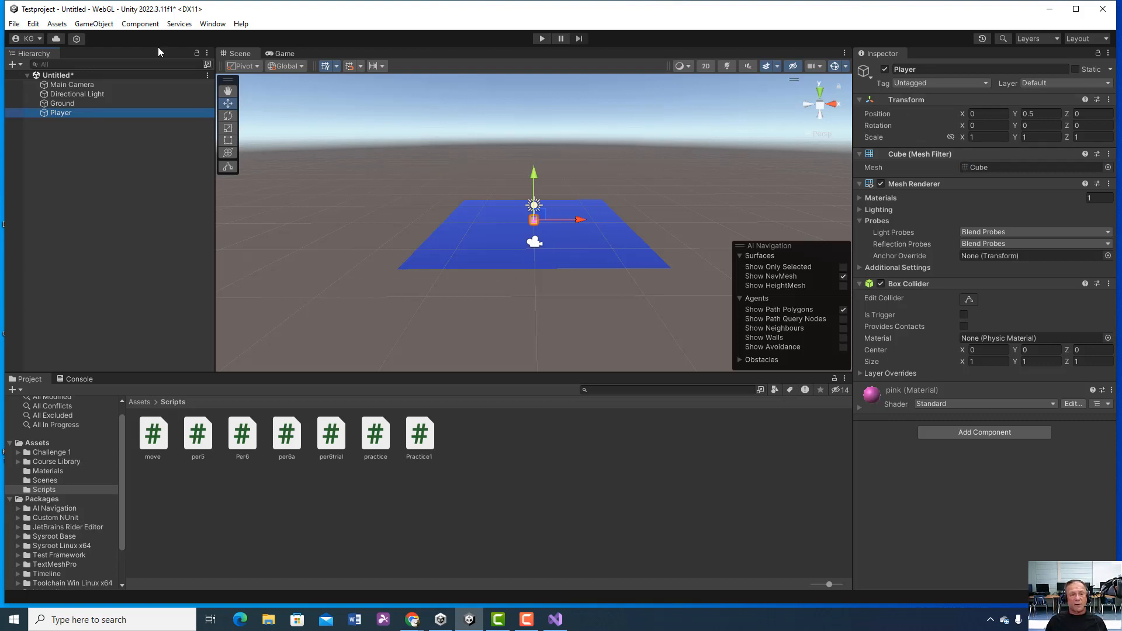
pyautogui.click(105, 113)
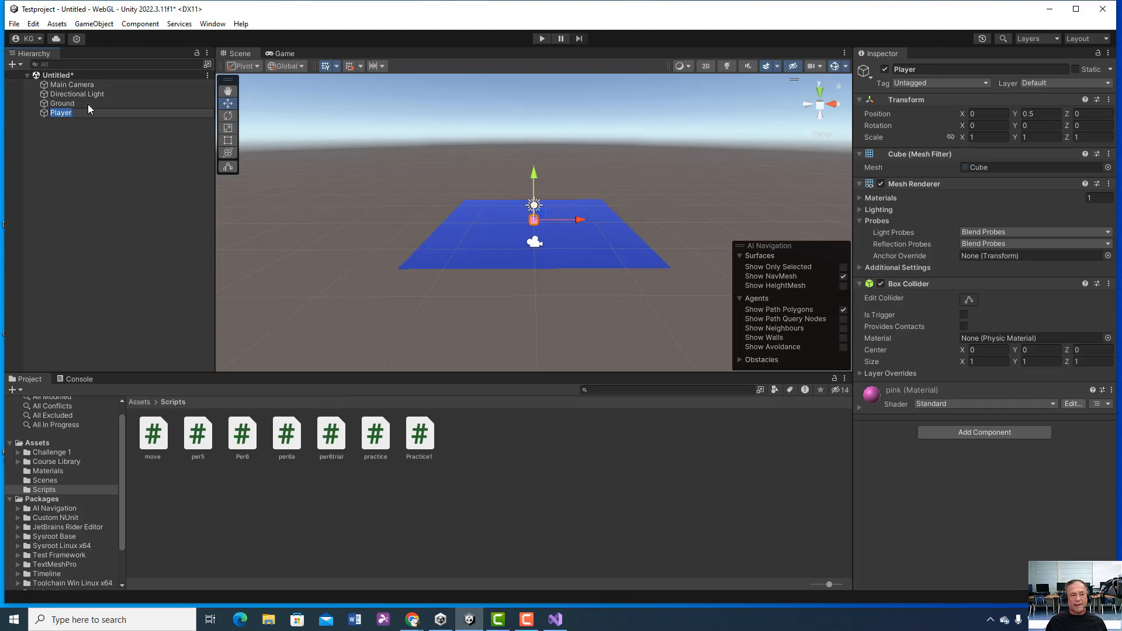
pyautogui.click(974, 434)
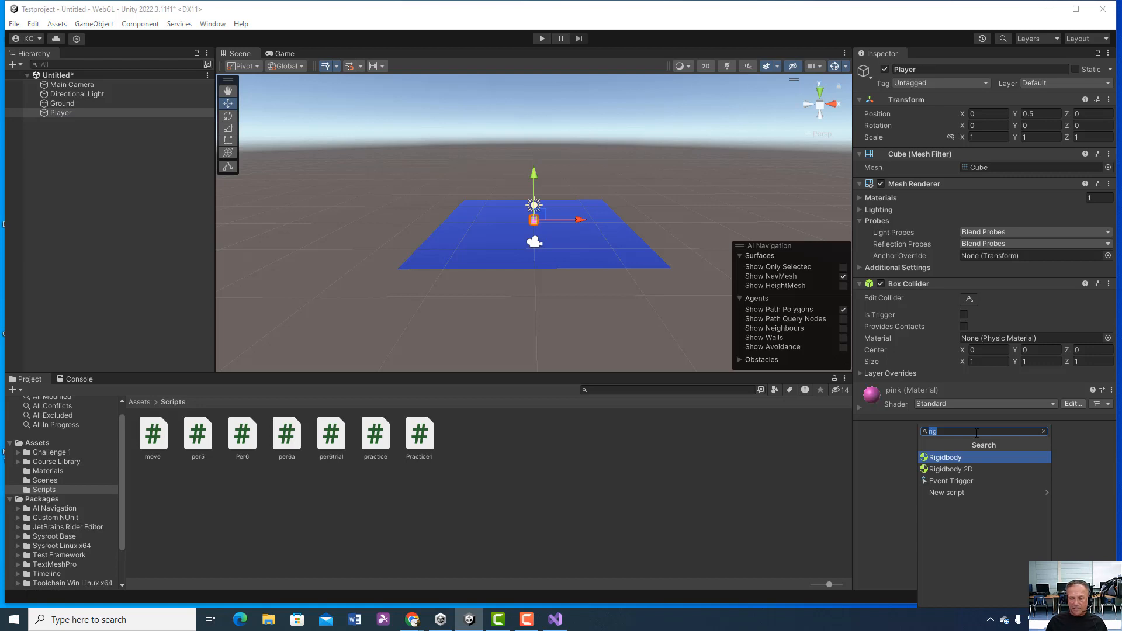
pyautogui.write('pr')
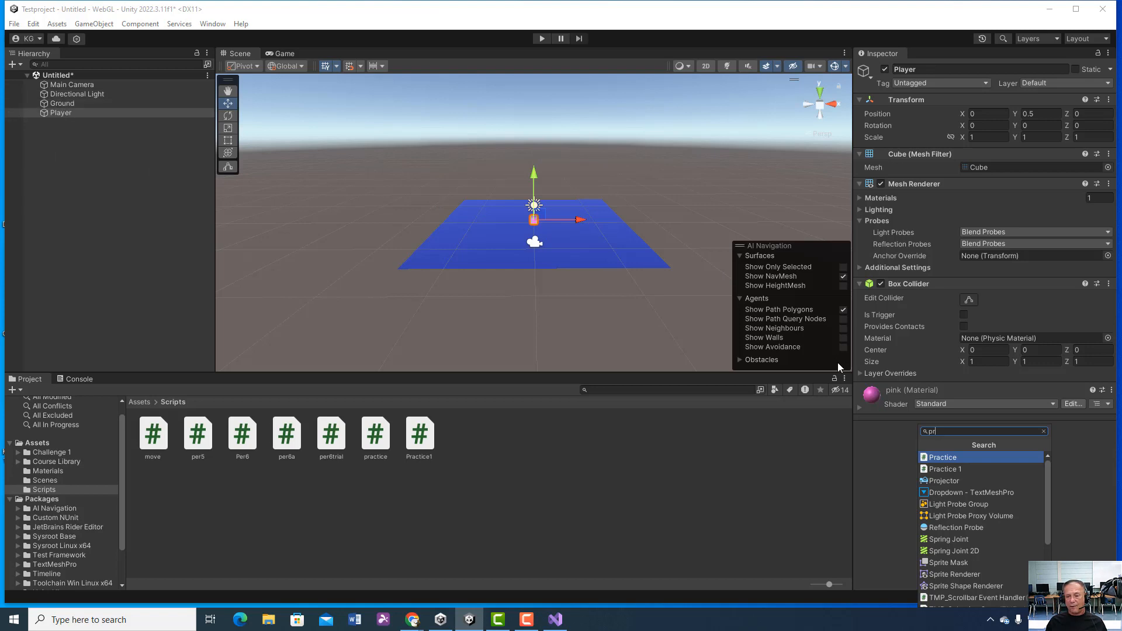
pyautogui.click(942, 457)
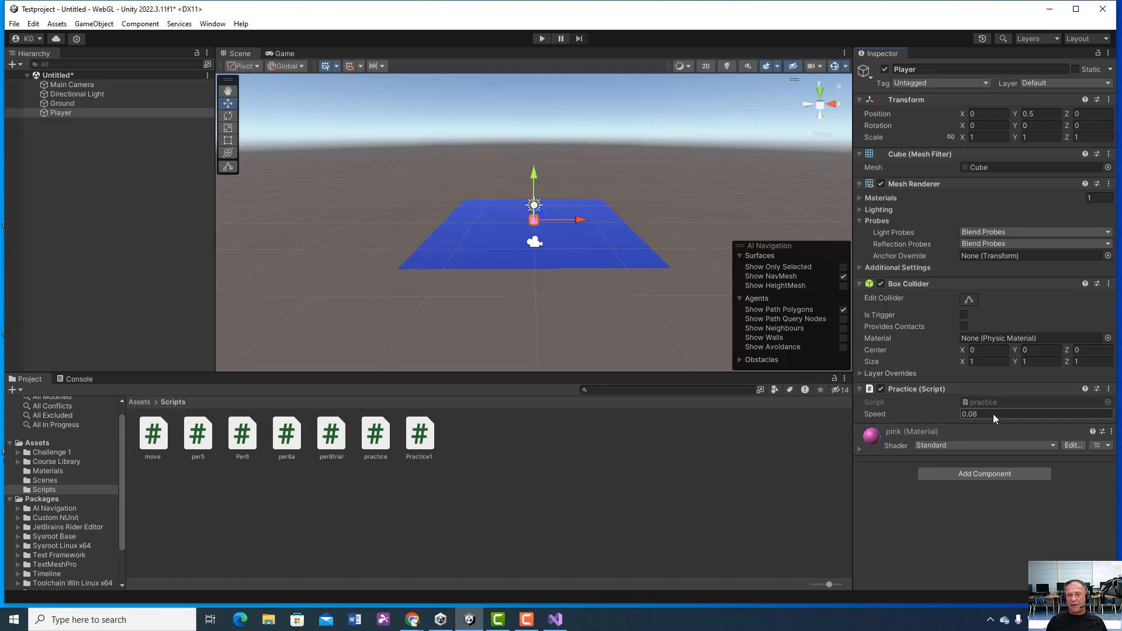
pyautogui.click(540, 38)
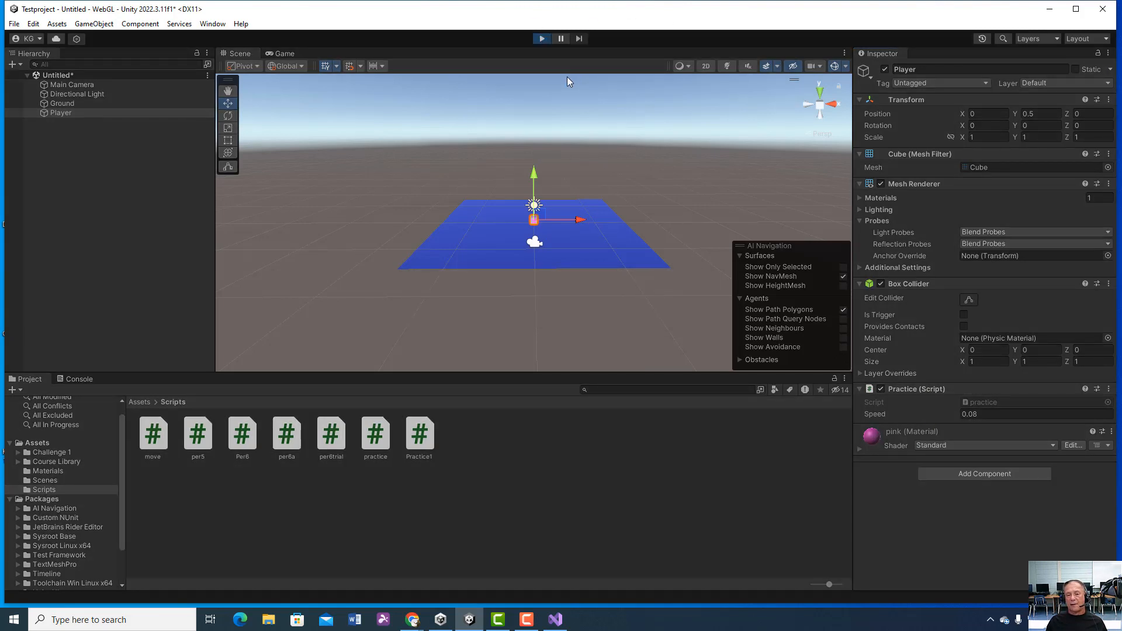
pyautogui.click(541, 39)
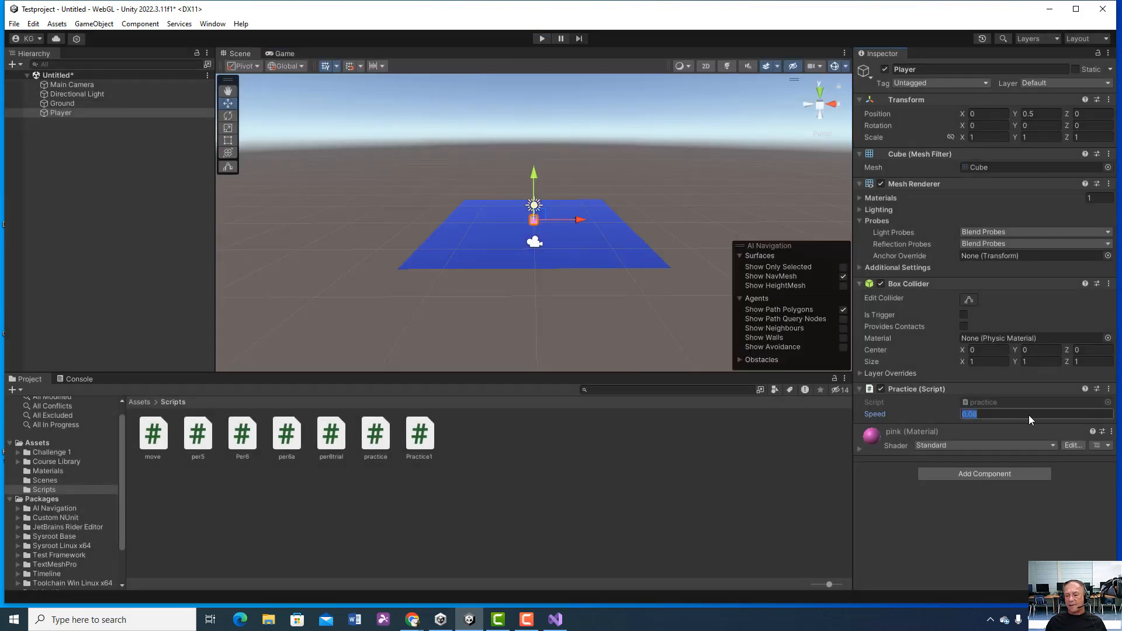
# Step: Set the Speed of the Player's Practice script to 0.008 and test-run the scene at that speed
pyautogui.write('.008')
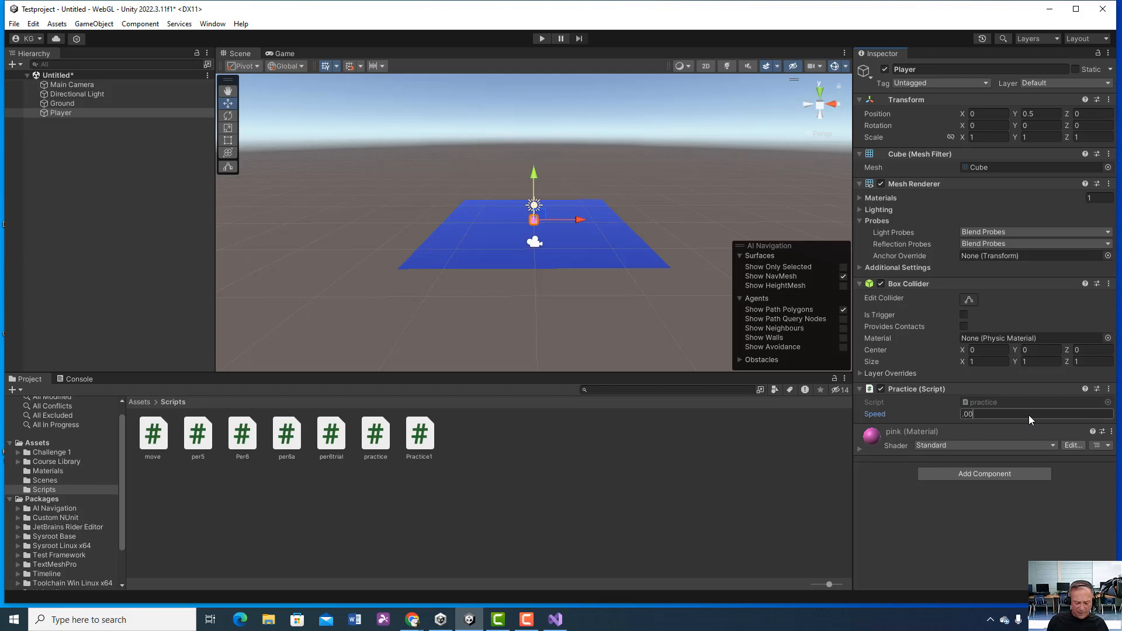
pyautogui.click(539, 38)
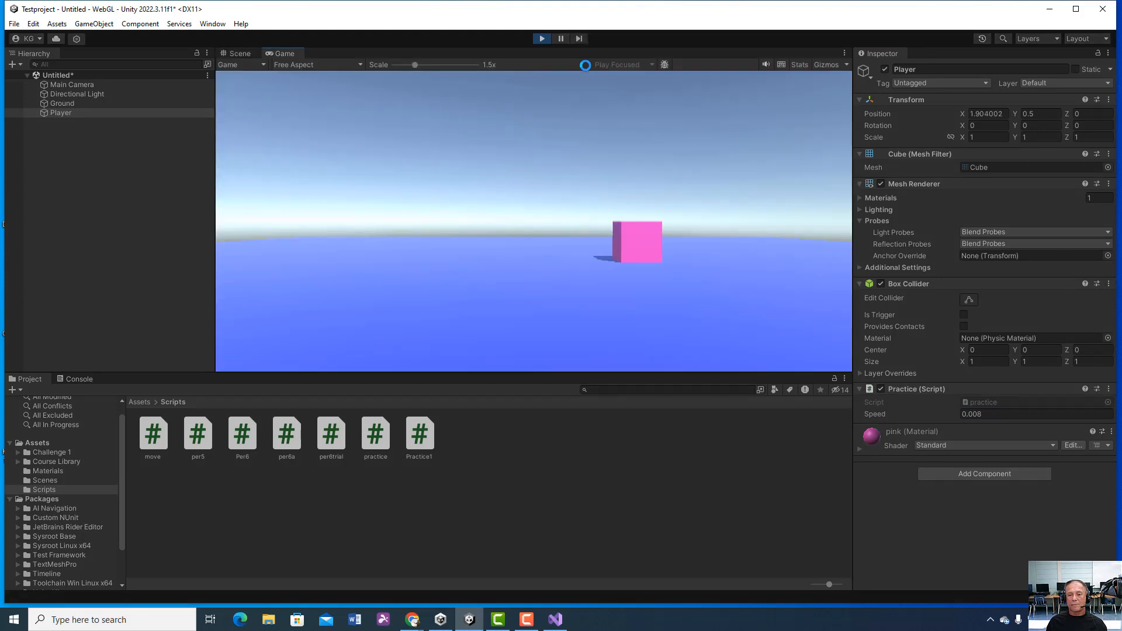
pyautogui.click(542, 38)
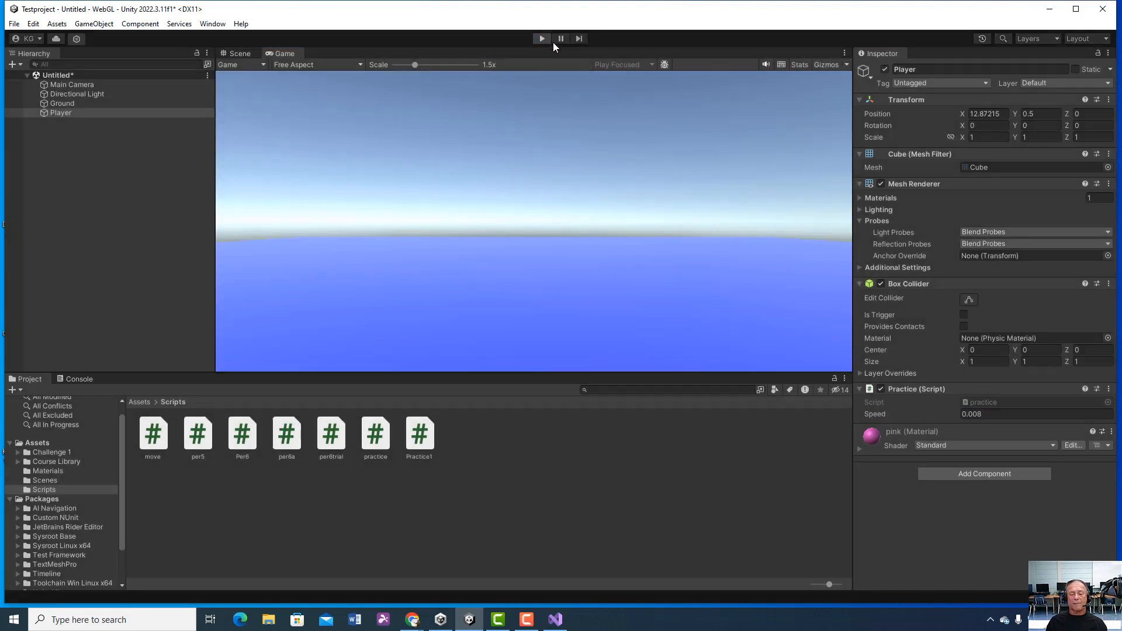
# Step: Move the Main Camera up and back to about Y 2.6, Z -14.31 and make it a child of the Player
pyautogui.click(111, 85)
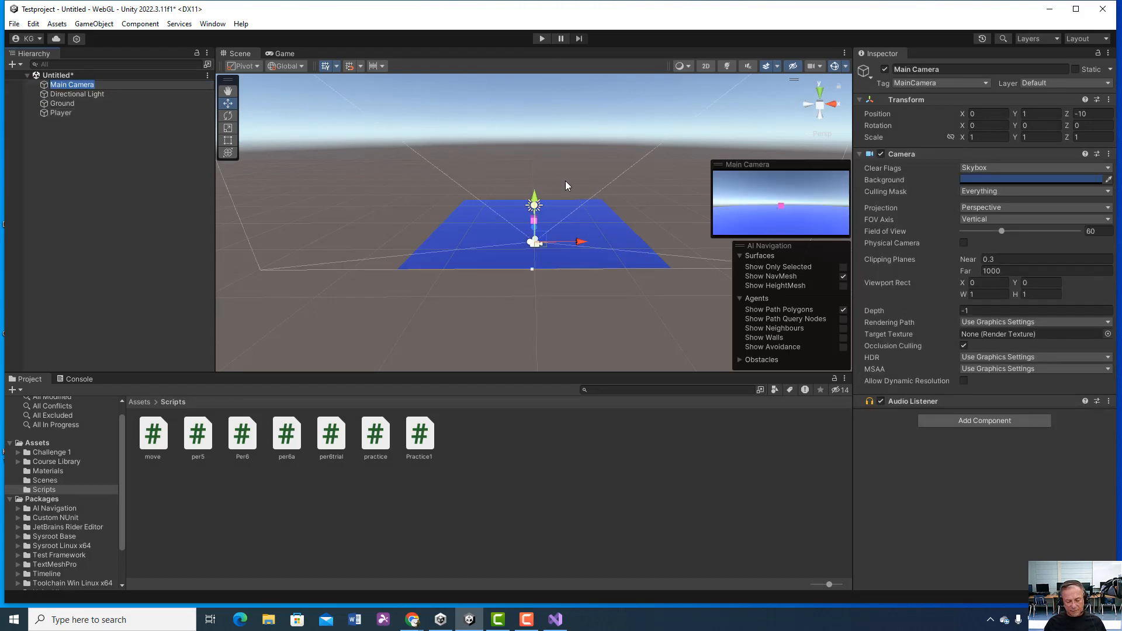
pyautogui.keyDown('alt'); pyautogui.moveTo(572, 198); pyautogui.dragTo(483, 208); pyautogui.keyUp('alt')
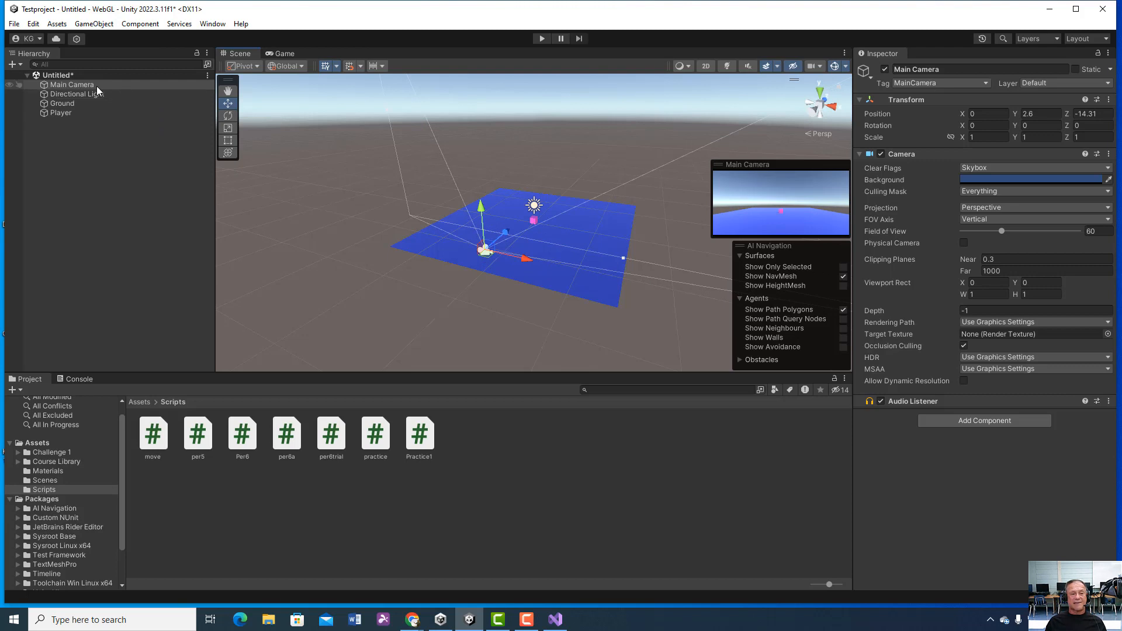
pyautogui.moveTo(83, 85); pyautogui.dragTo(80, 112)
pyautogui.rightClick(80, 111)
pyautogui.click(57, 146)
pyautogui.click(57, 147)
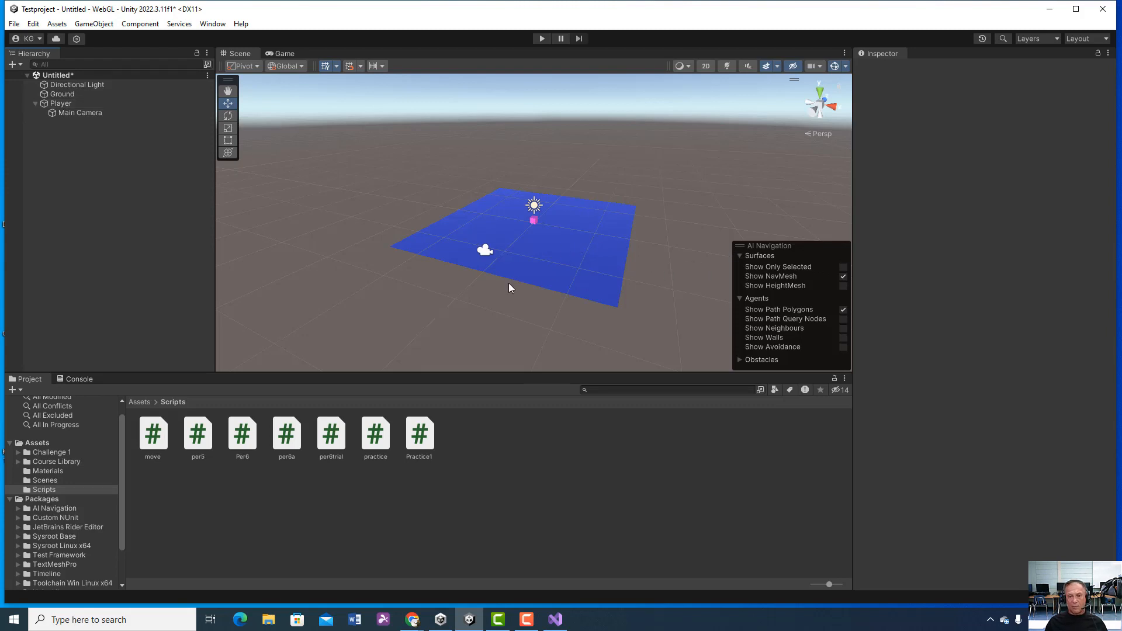
# Step: Add a 3D Rigidbody component to the Player and test-run the scene with the camera following it
pyautogui.keyDown('alt'); pyautogui.moveTo(511, 289); pyautogui.dragTo(541, 291); pyautogui.keyUp('alt')
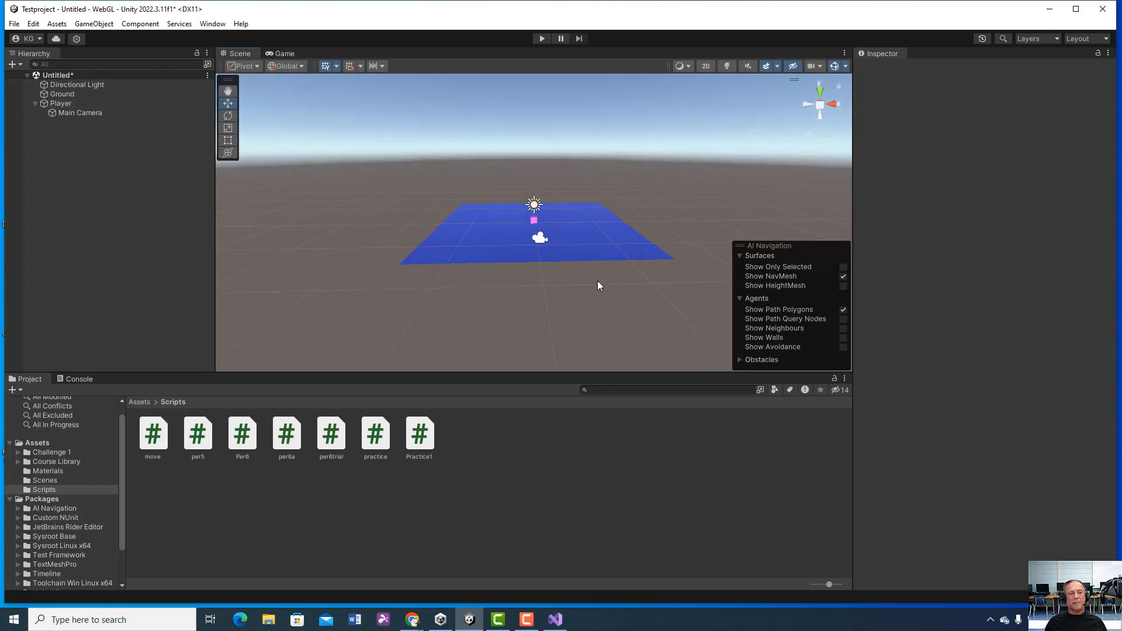
pyautogui.click(71, 104)
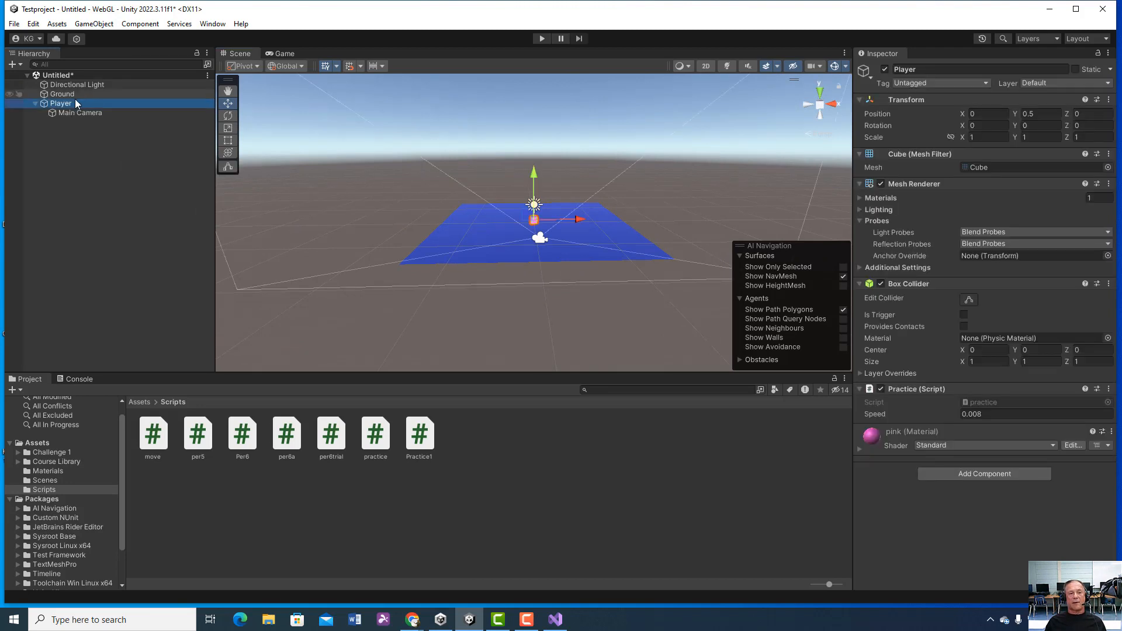
pyautogui.click(140, 23)
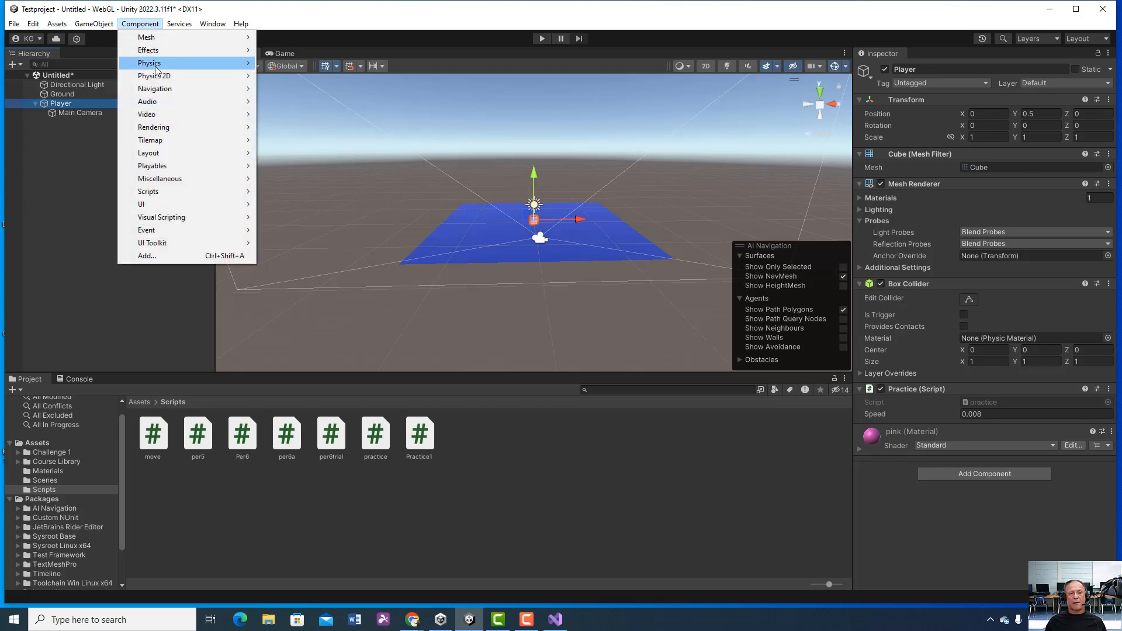
pyautogui.moveTo(158, 63)
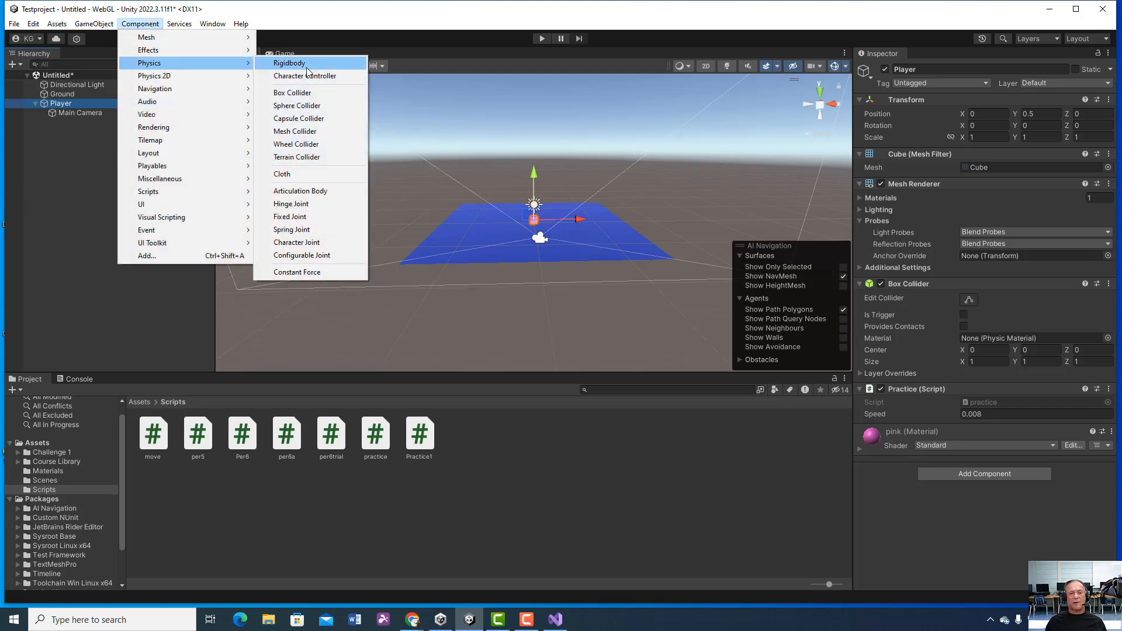
pyautogui.click(5, 219)
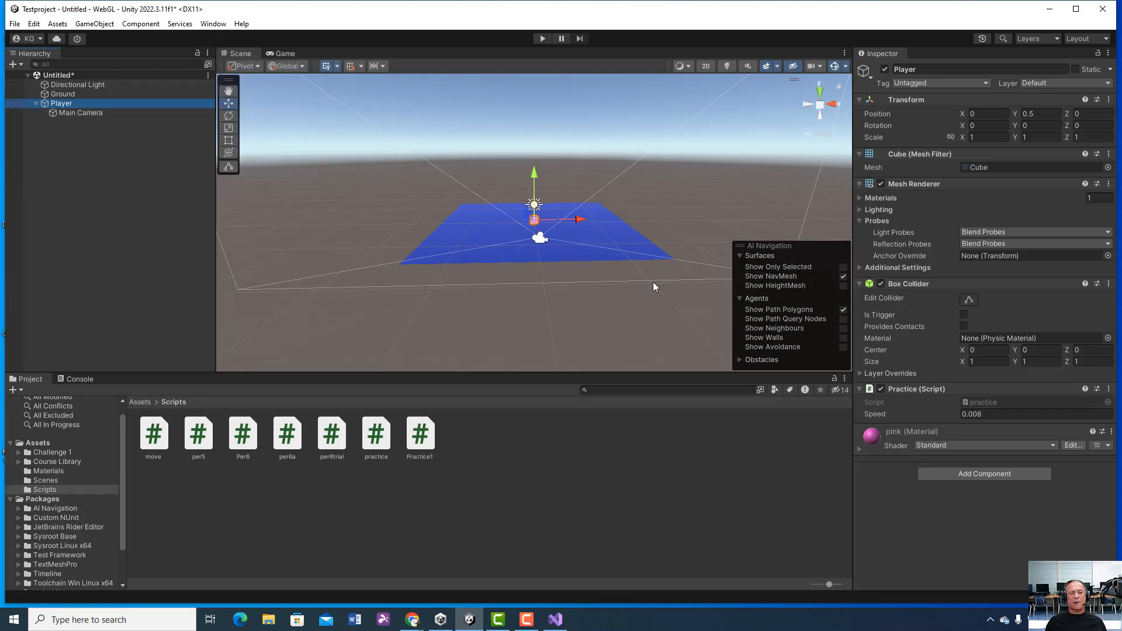
pyautogui.click(984, 473)
pyautogui.write('pr')
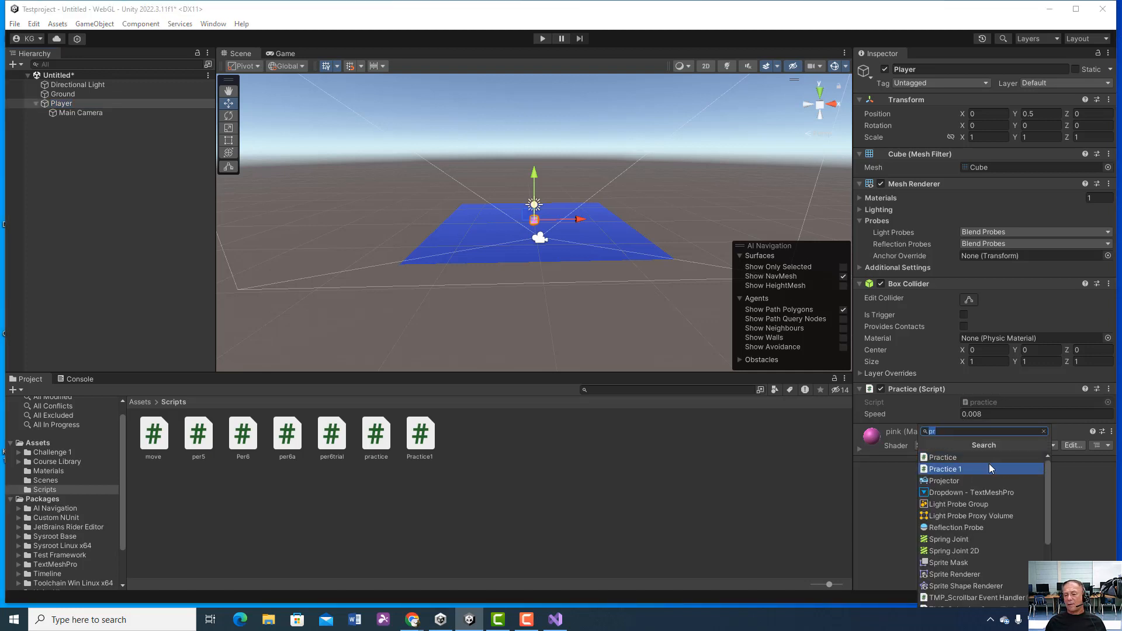
pyautogui.write('ri')
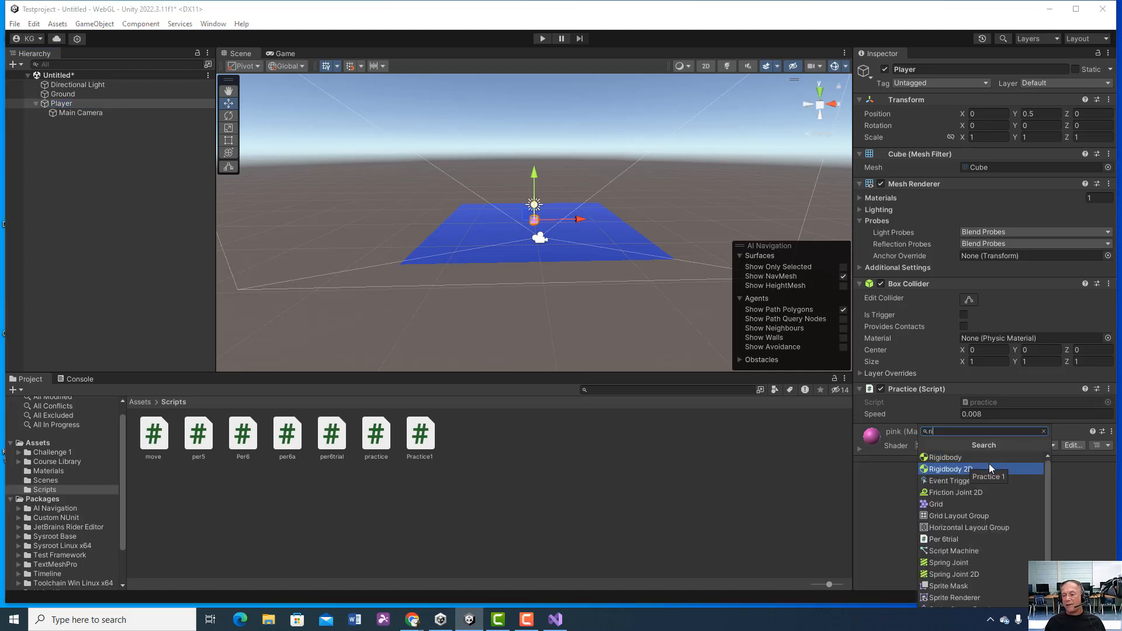
pyautogui.click(962, 460)
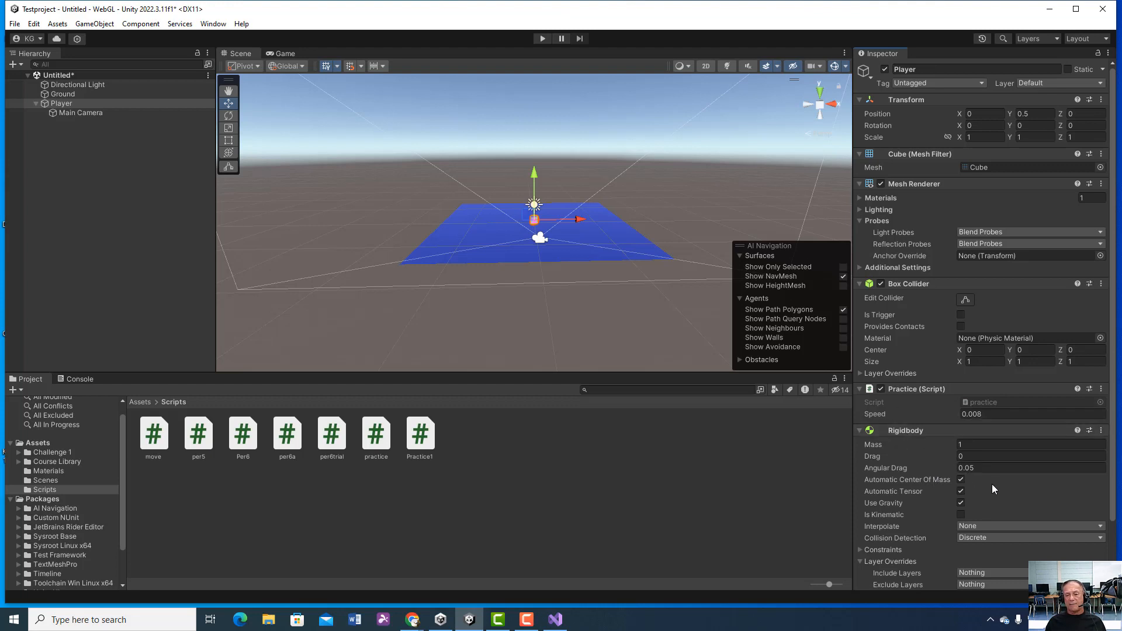
pyautogui.click(543, 39)
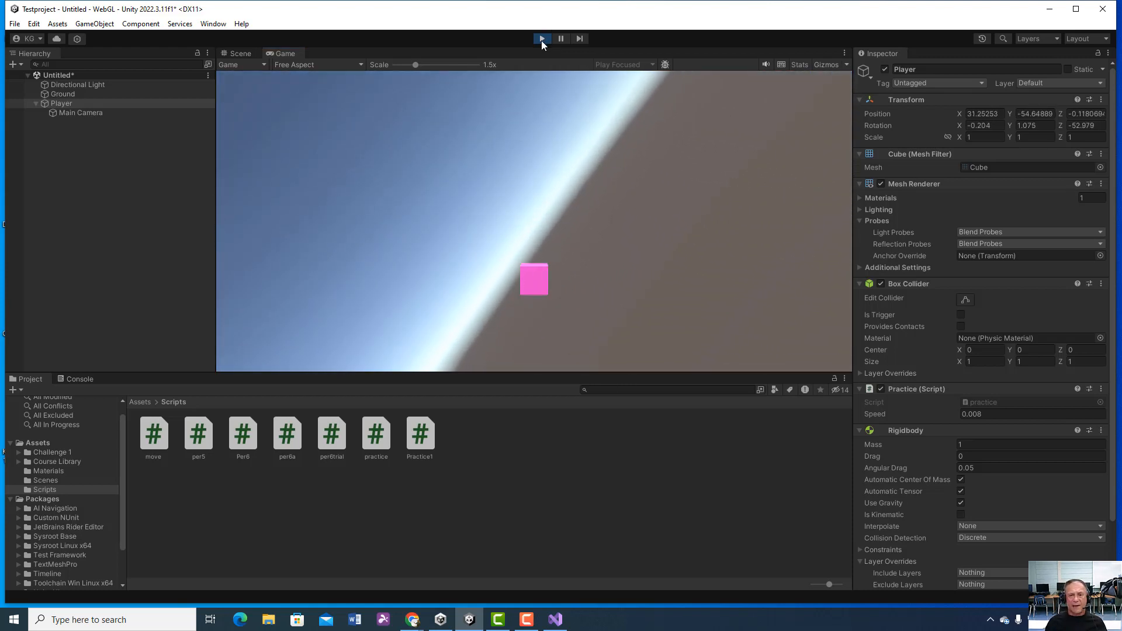
pyautogui.click(542, 40)
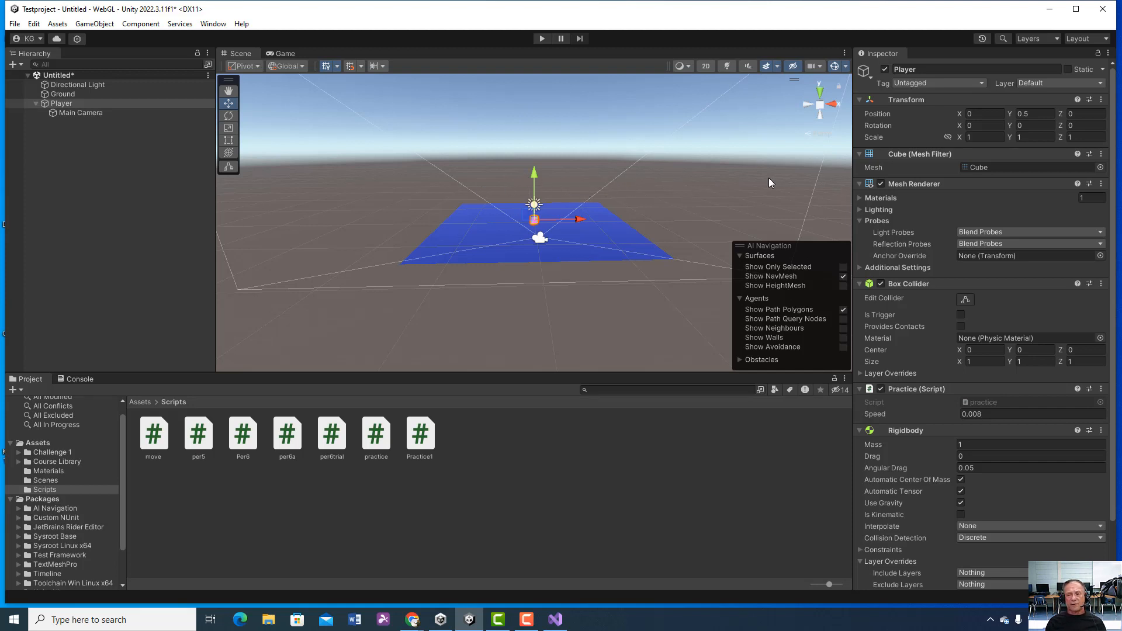
pyautogui.click(14, 25)
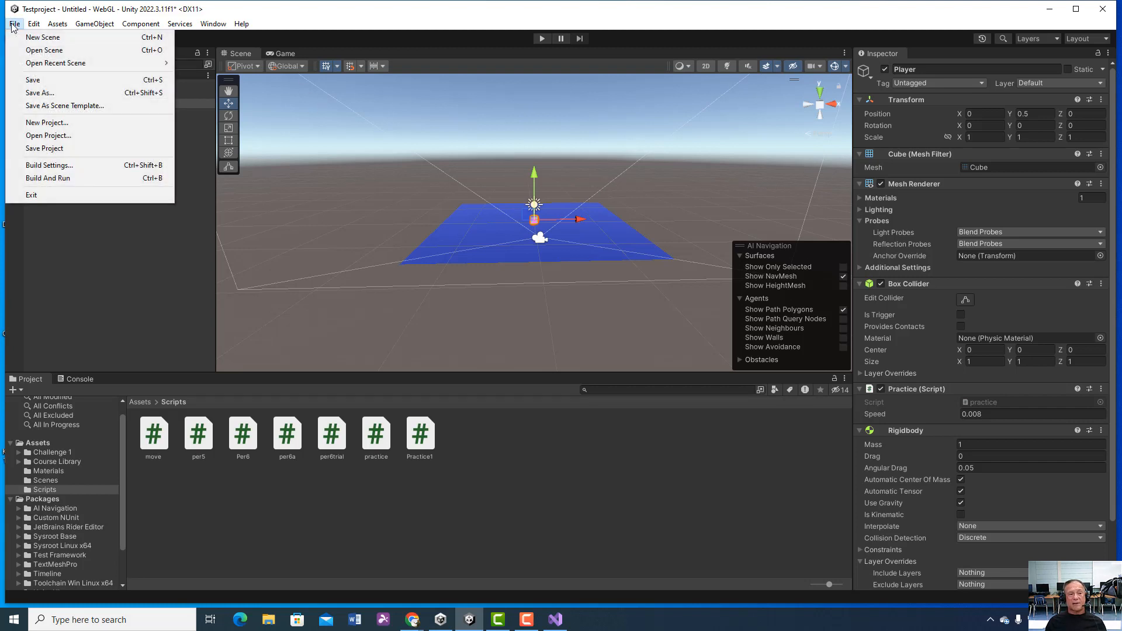
pyautogui.click(166, 285)
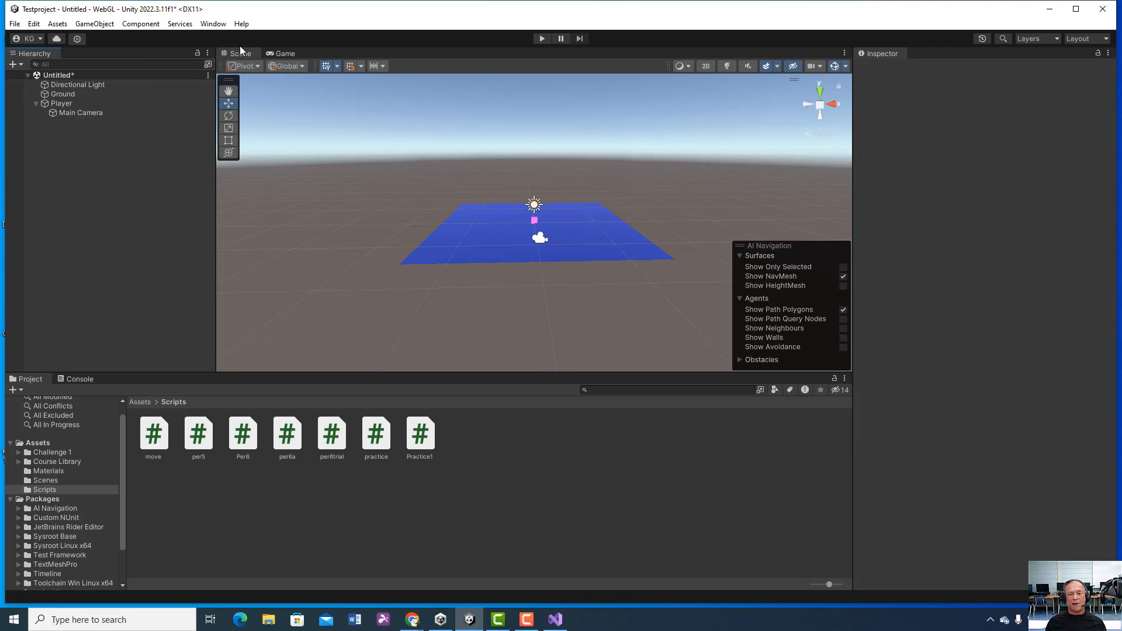
pyautogui.click(15, 24)
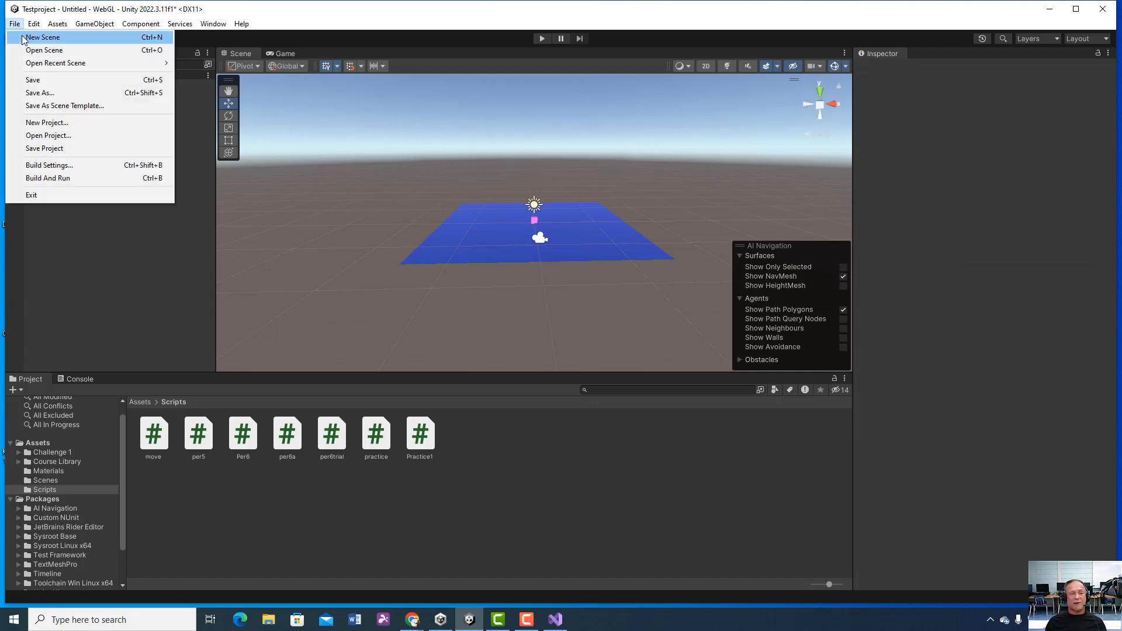
pyautogui.click(39, 94)
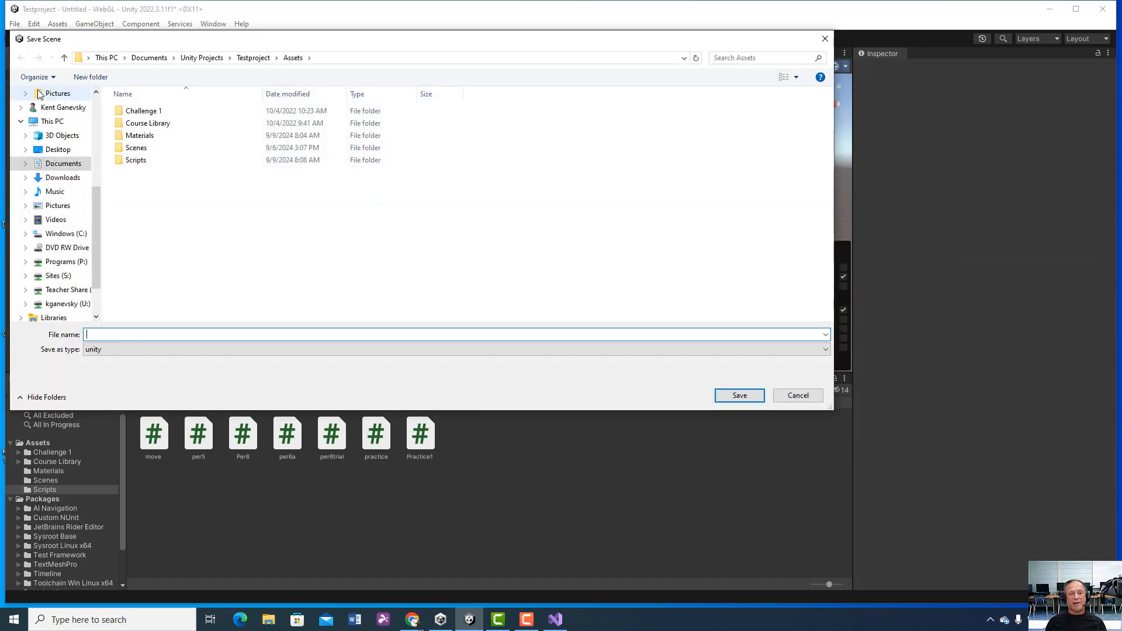
pyautogui.click(799, 398)
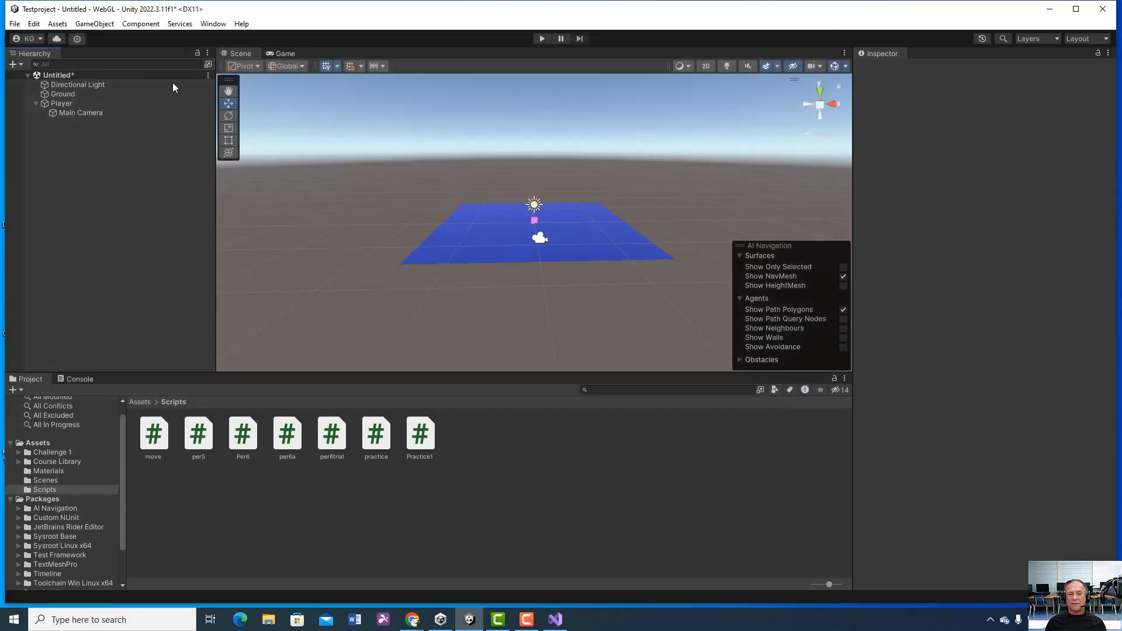
# Step: Try to save the scene as testpractice in the project's Scenes folder
pyautogui.click(16, 25)
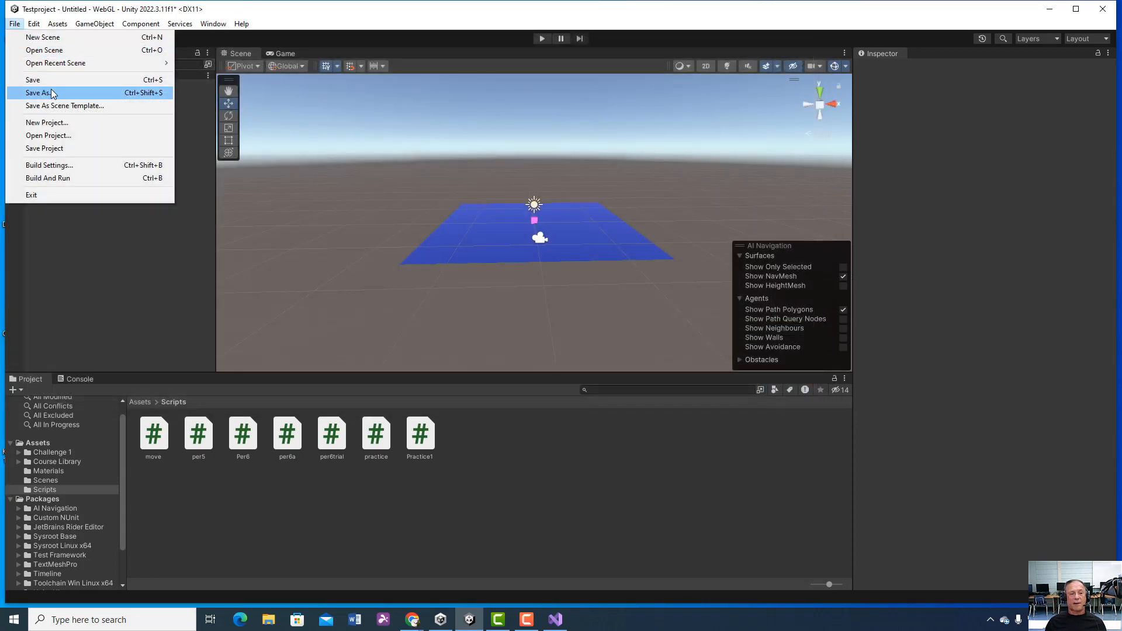
pyautogui.click(51, 93)
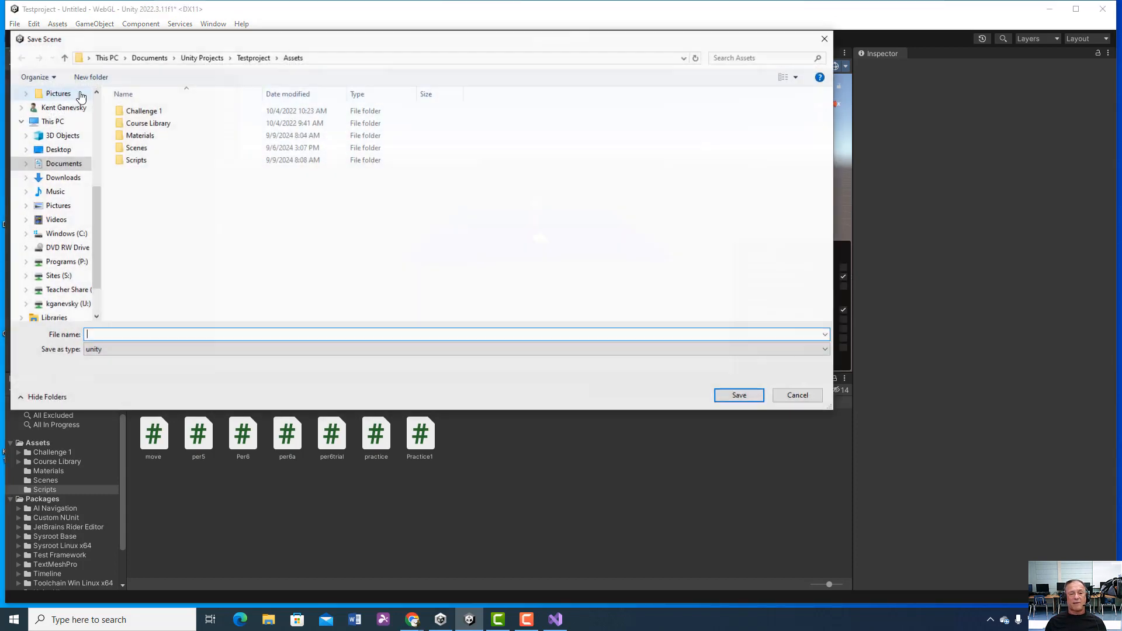
pyautogui.doubleClick(136, 148)
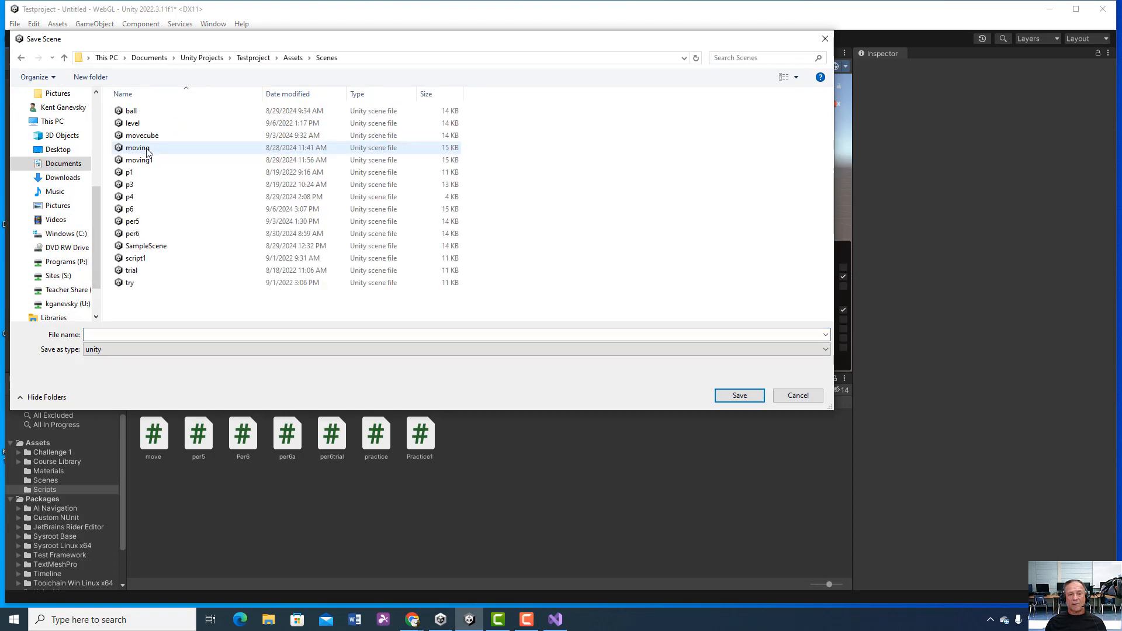
pyautogui.click(130, 335)
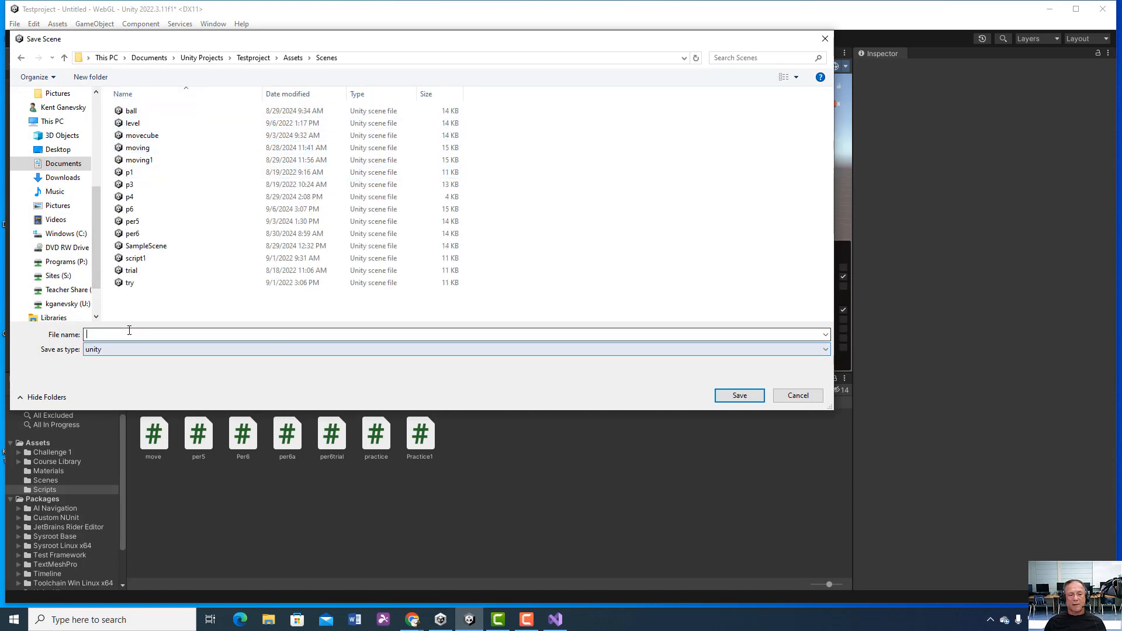
pyautogui.write('trsd')
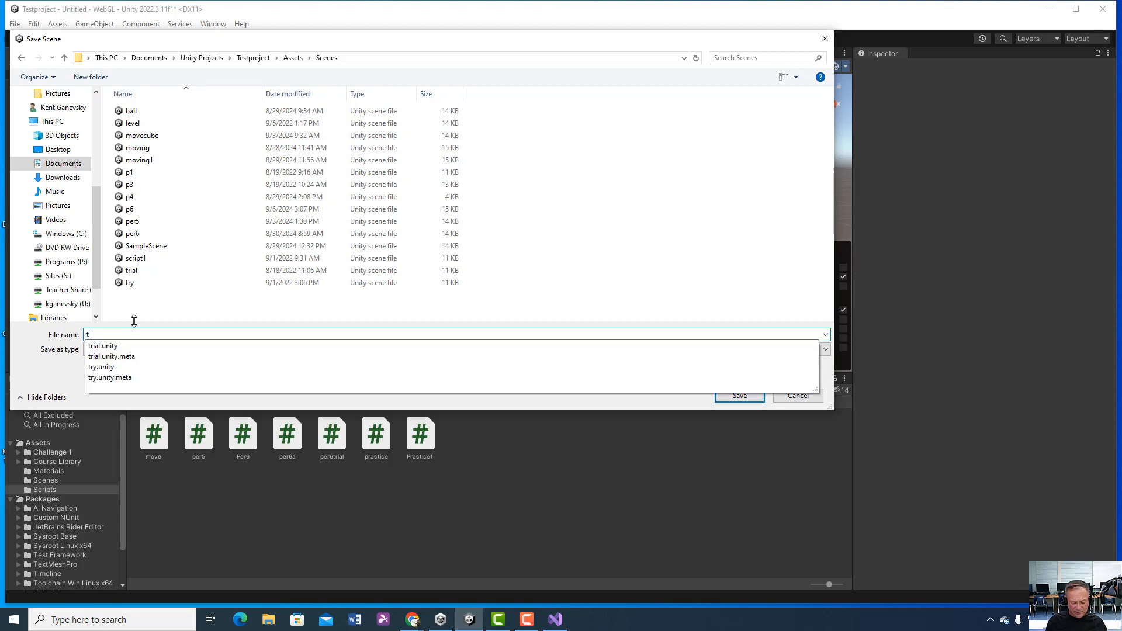
pyautogui.press('BackSpace')
pyautogui.press('BackSpace')
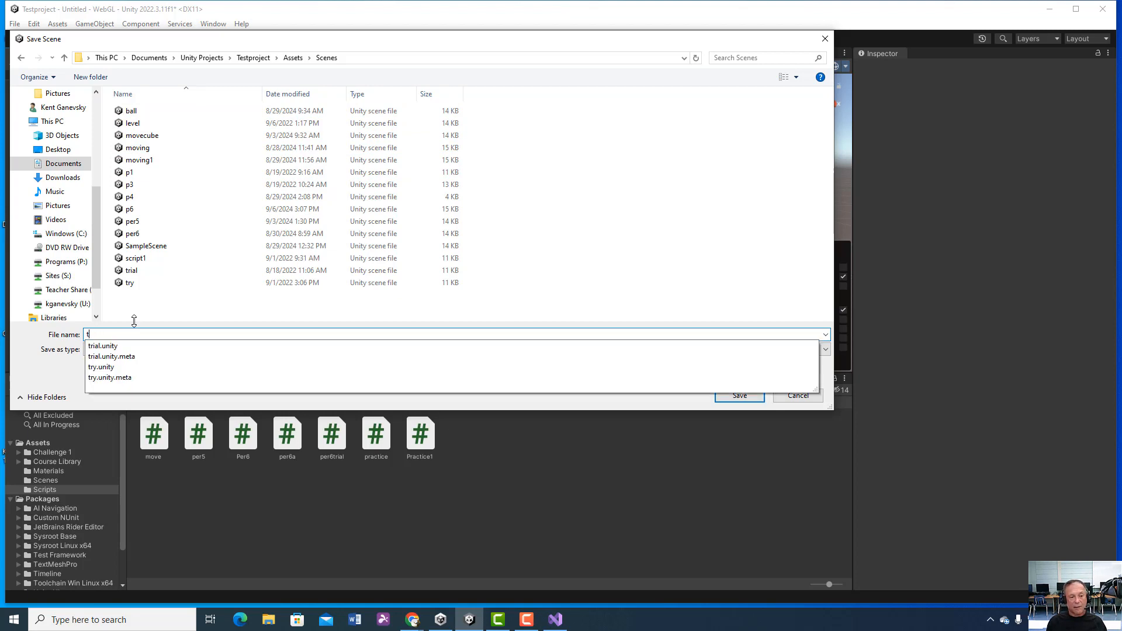
pyautogui.write('estpractice')
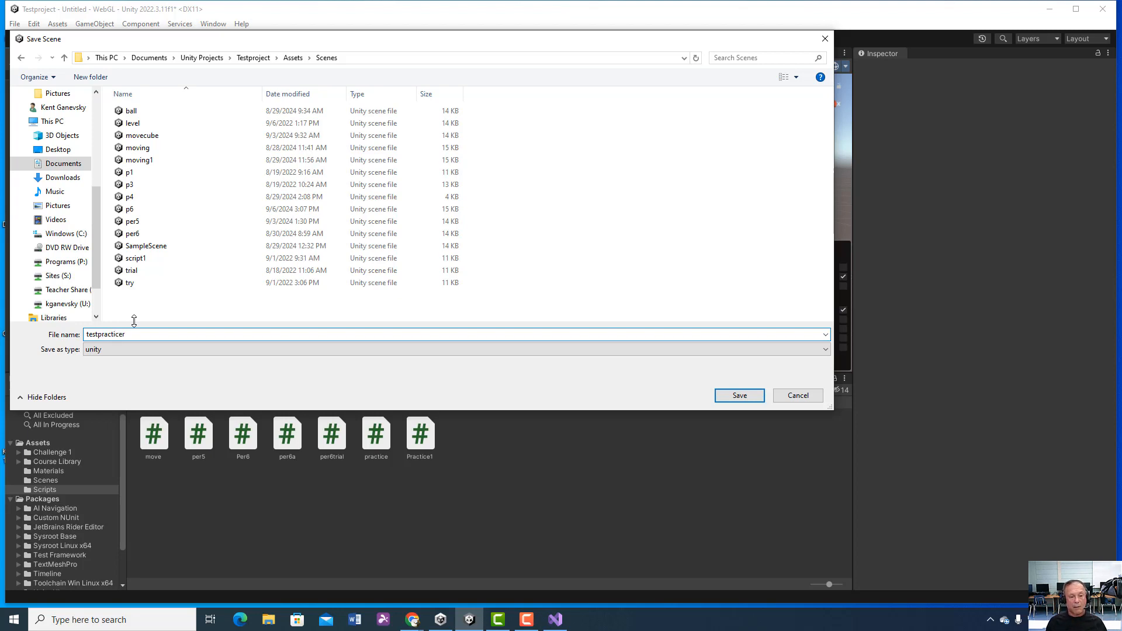
pyautogui.click(738, 396)
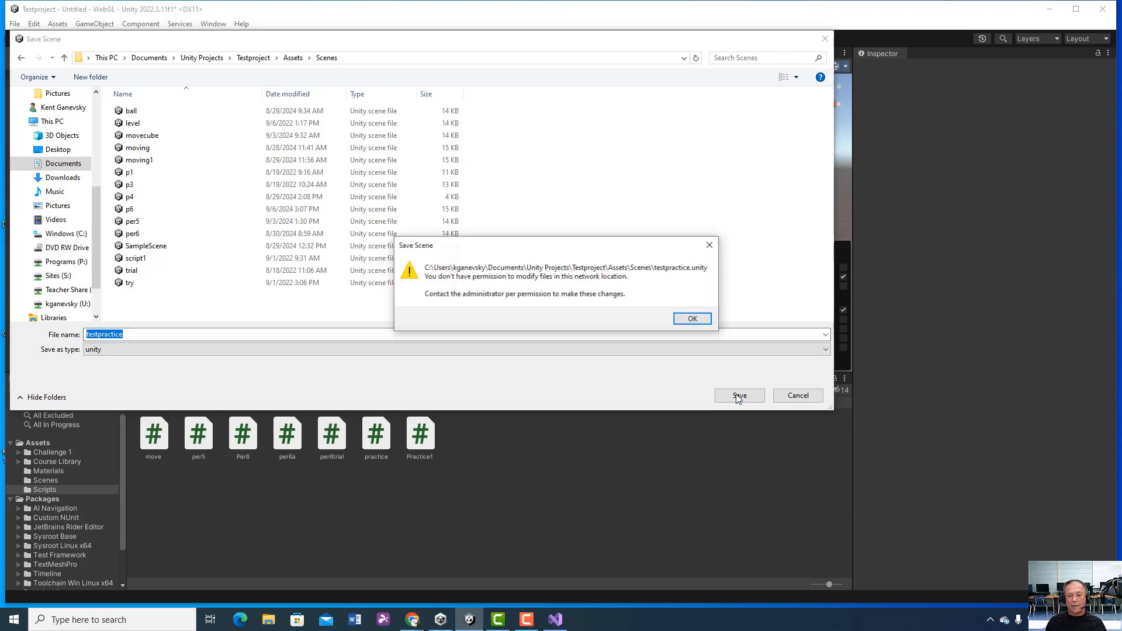
pyautogui.click(693, 319)
pyautogui.click(797, 396)
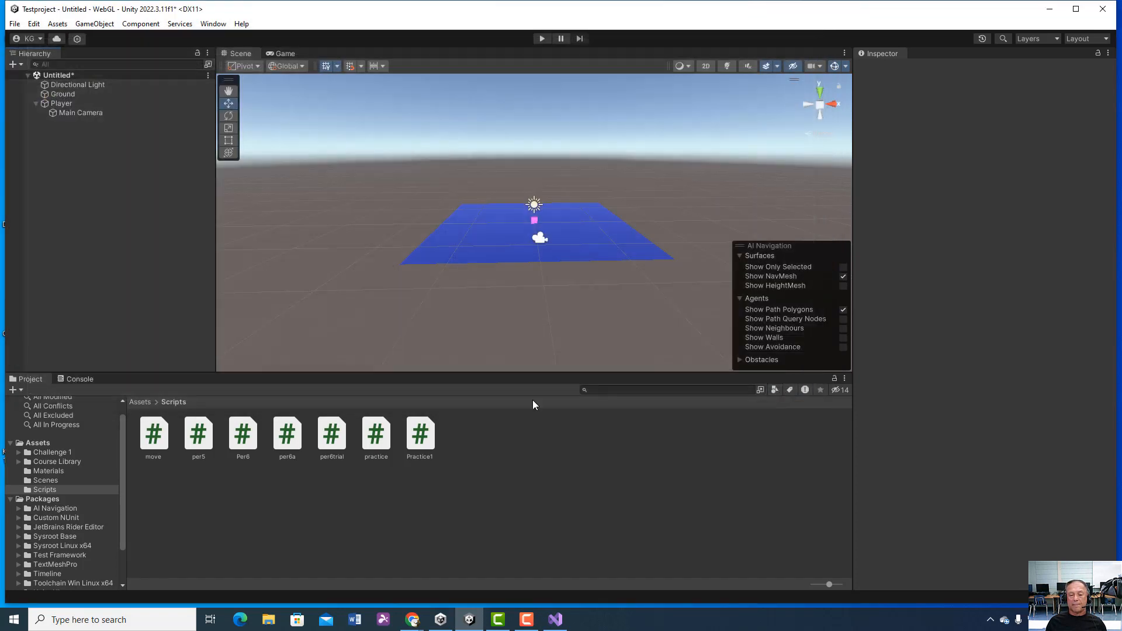
# Step: Check the project's Scenes folder and the scene-saving dialog for the testpractice scene file, and return to the Assets folder without saving
pyautogui.click(140, 402)
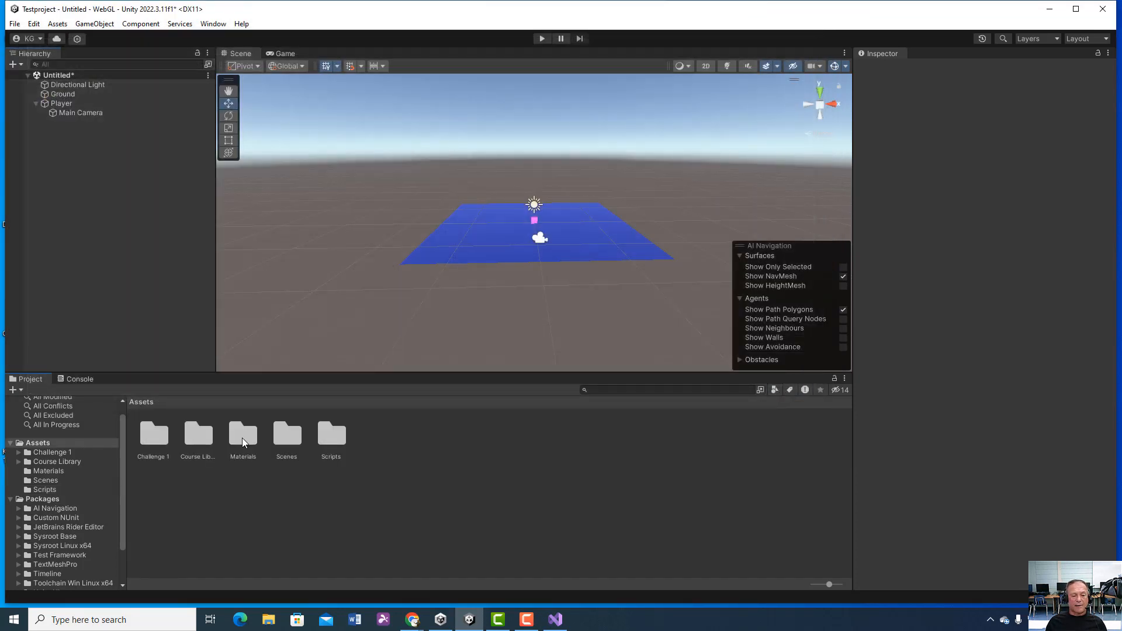
pyautogui.doubleClick(288, 435)
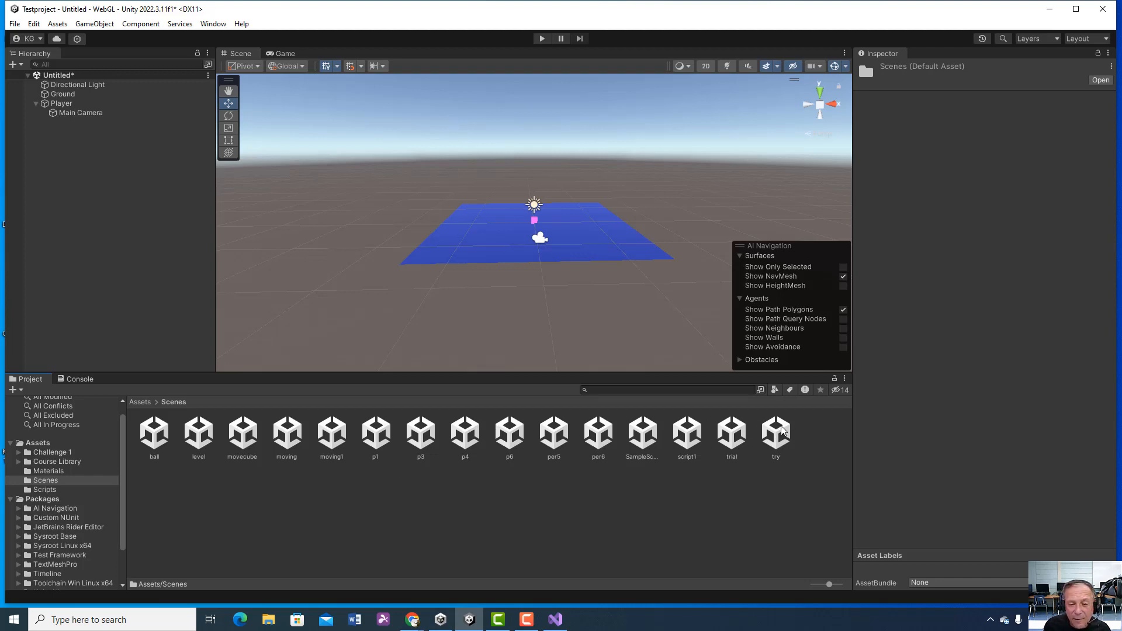
pyautogui.click(41, 442)
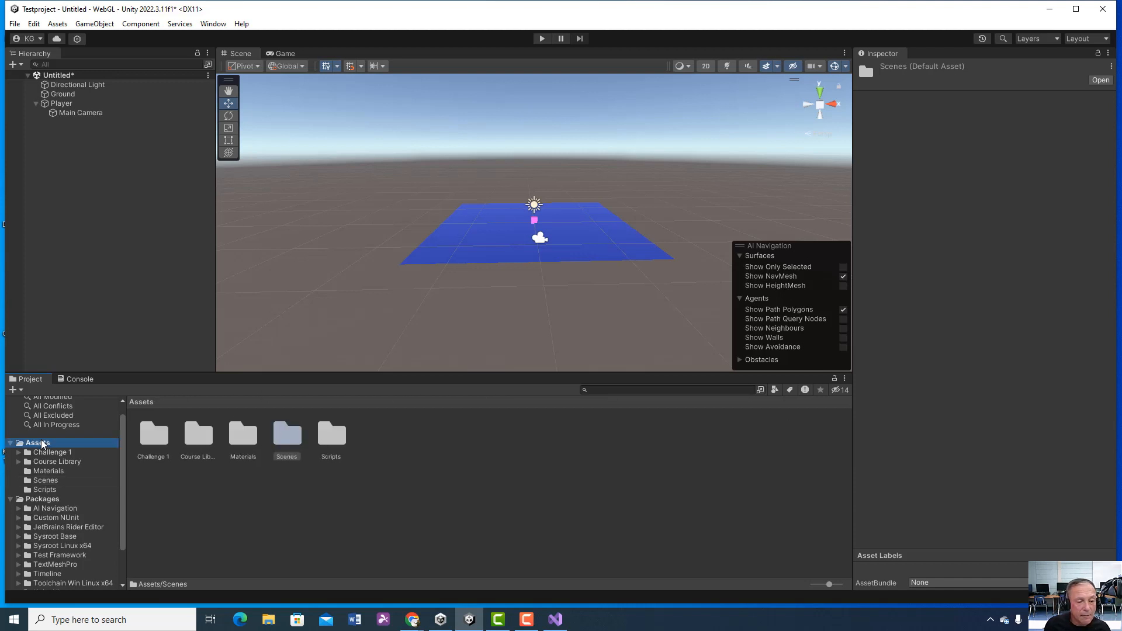
pyautogui.doubleClick(287, 436)
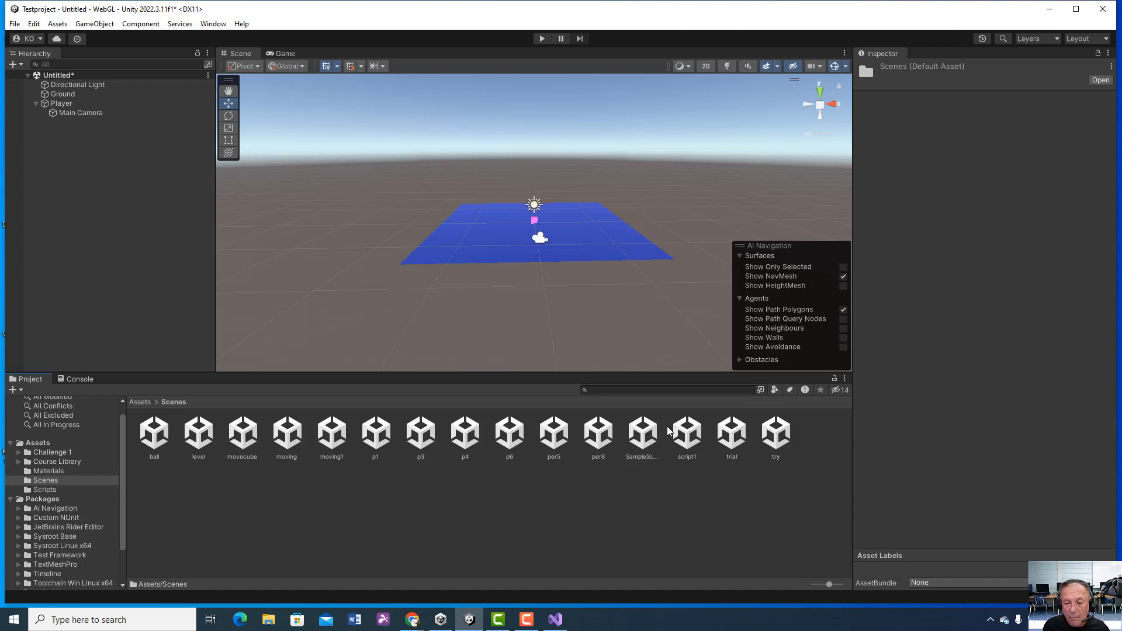
pyautogui.click(15, 23)
pyautogui.click(35, 93)
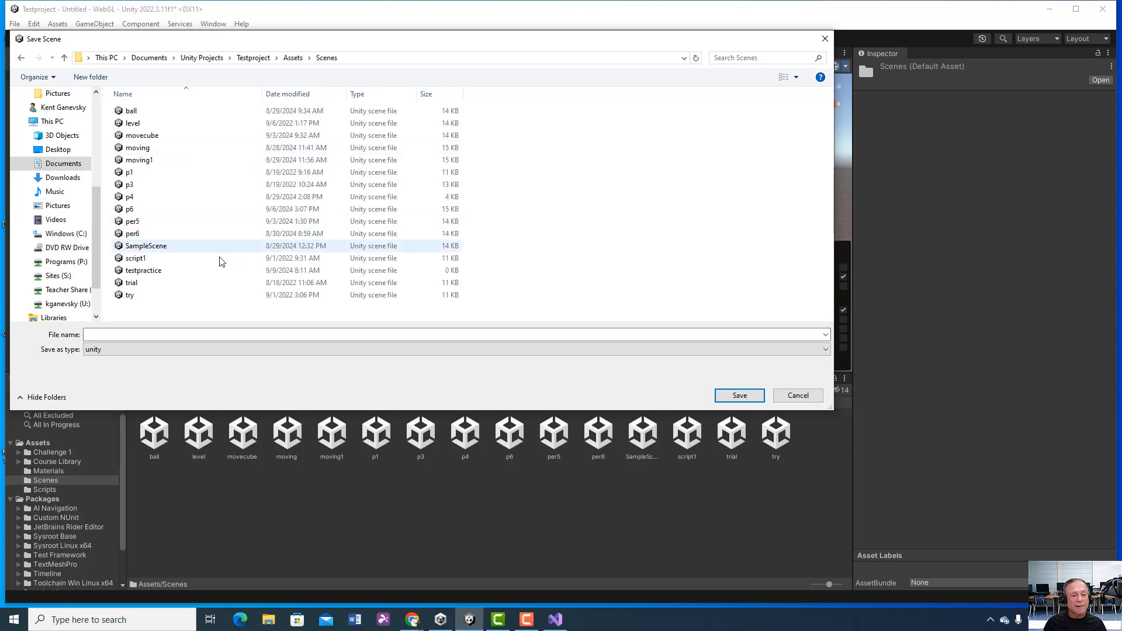
pyautogui.click(158, 271)
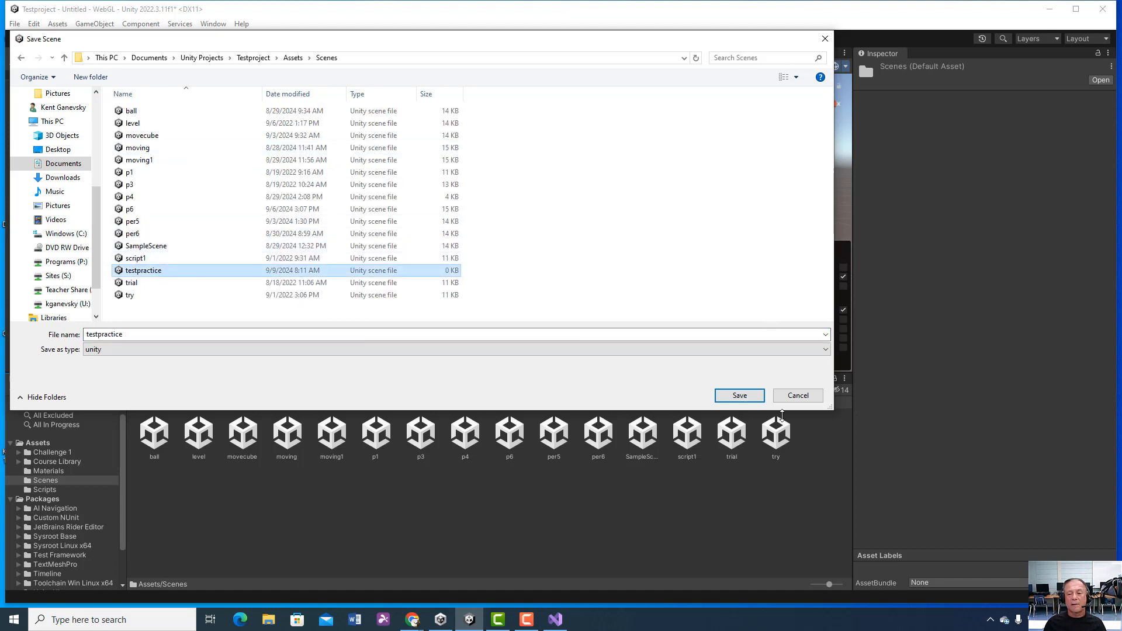
pyautogui.click(796, 399)
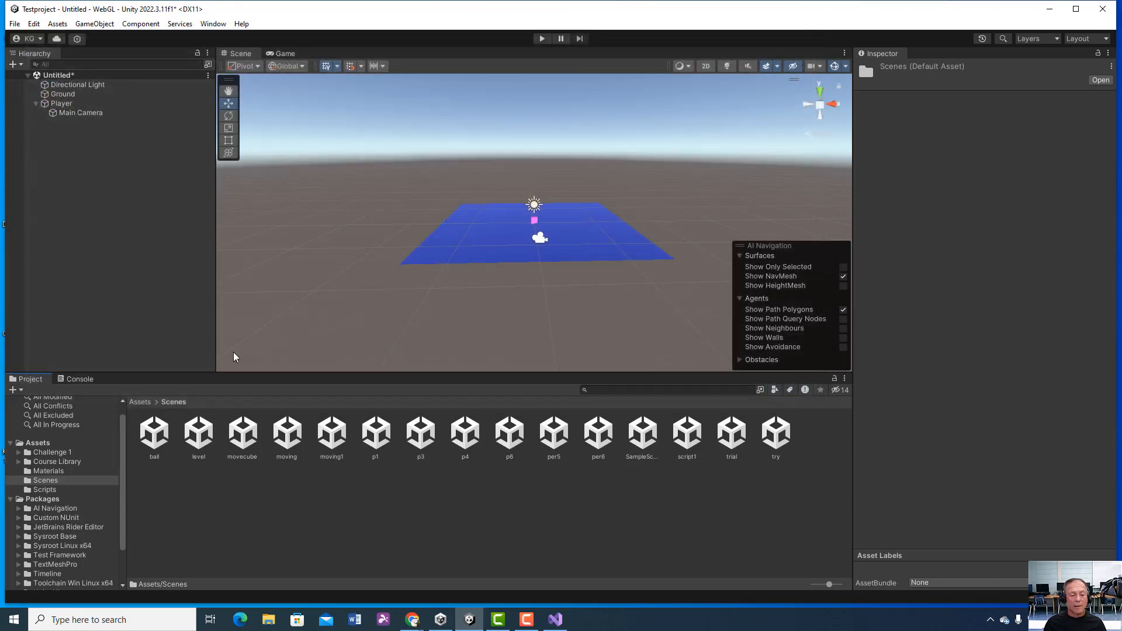
pyautogui.click(37, 443)
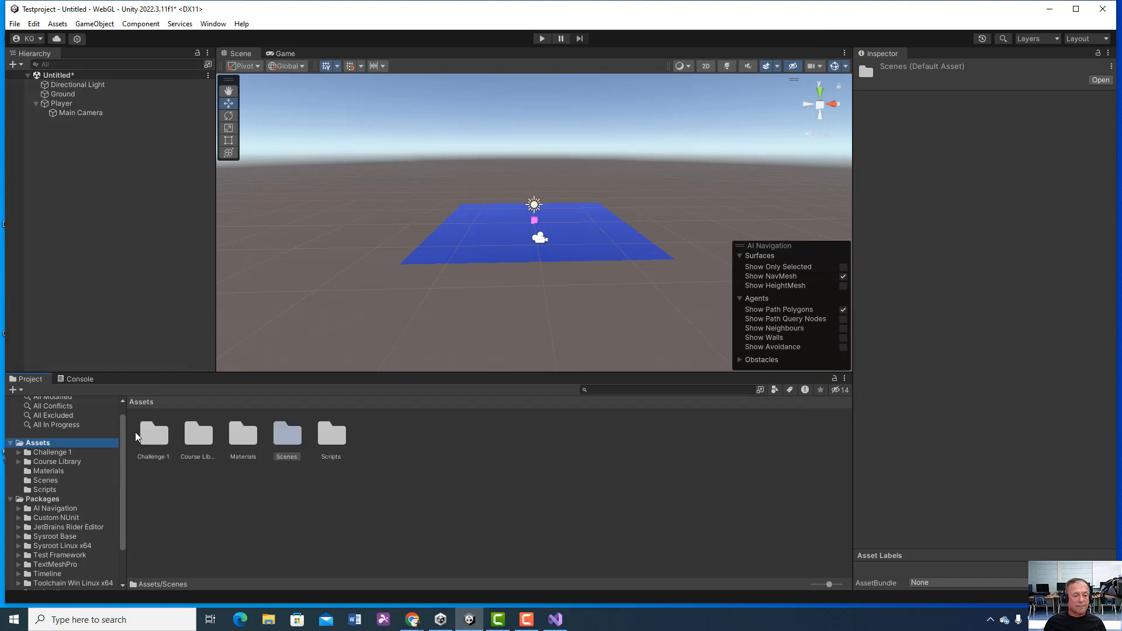